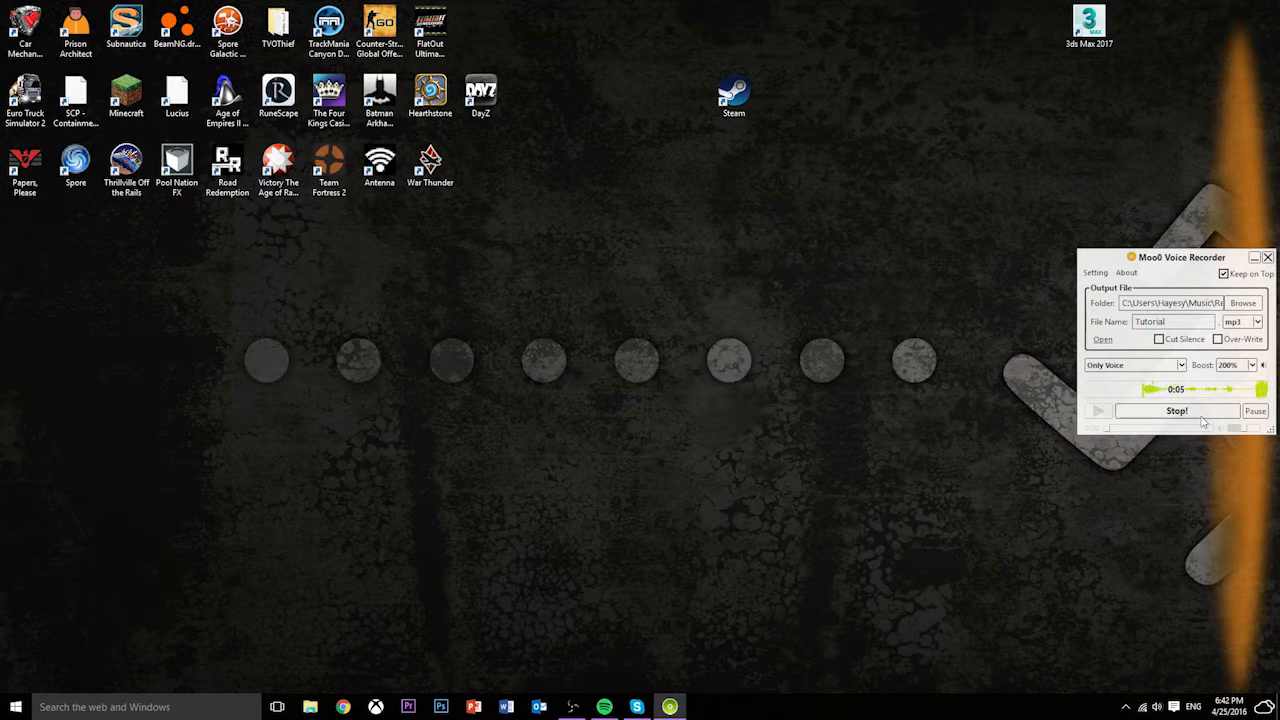
# Step: Open Google Chrome, clear the Facebook notification and close the Outlook.com tab
pyautogui.click(766, 514)
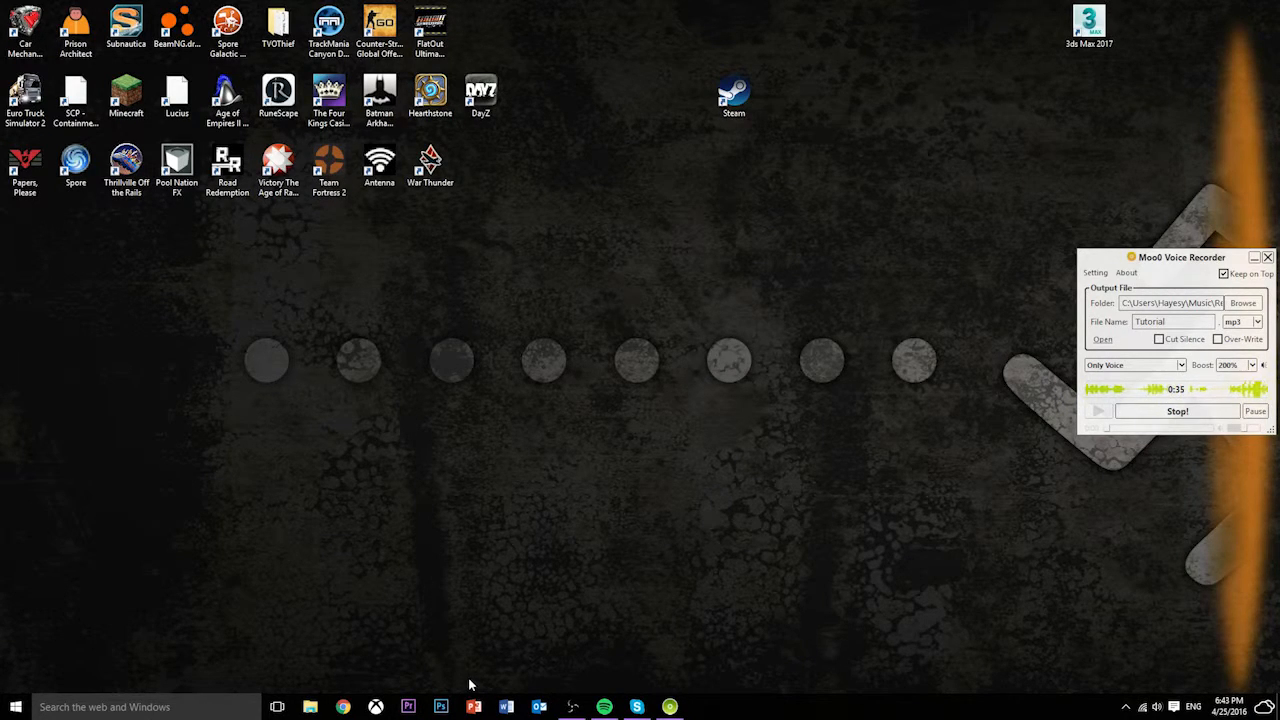
pyautogui.click(343, 707)
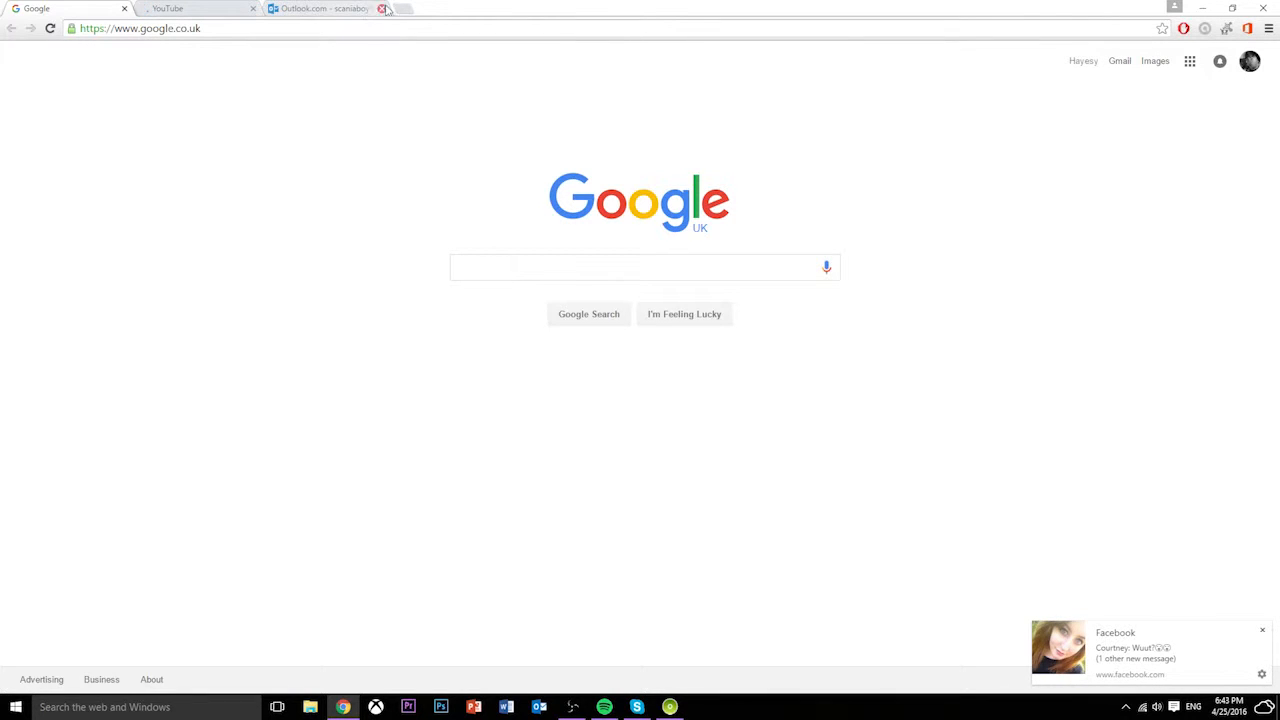
pyautogui.click(1262, 630)
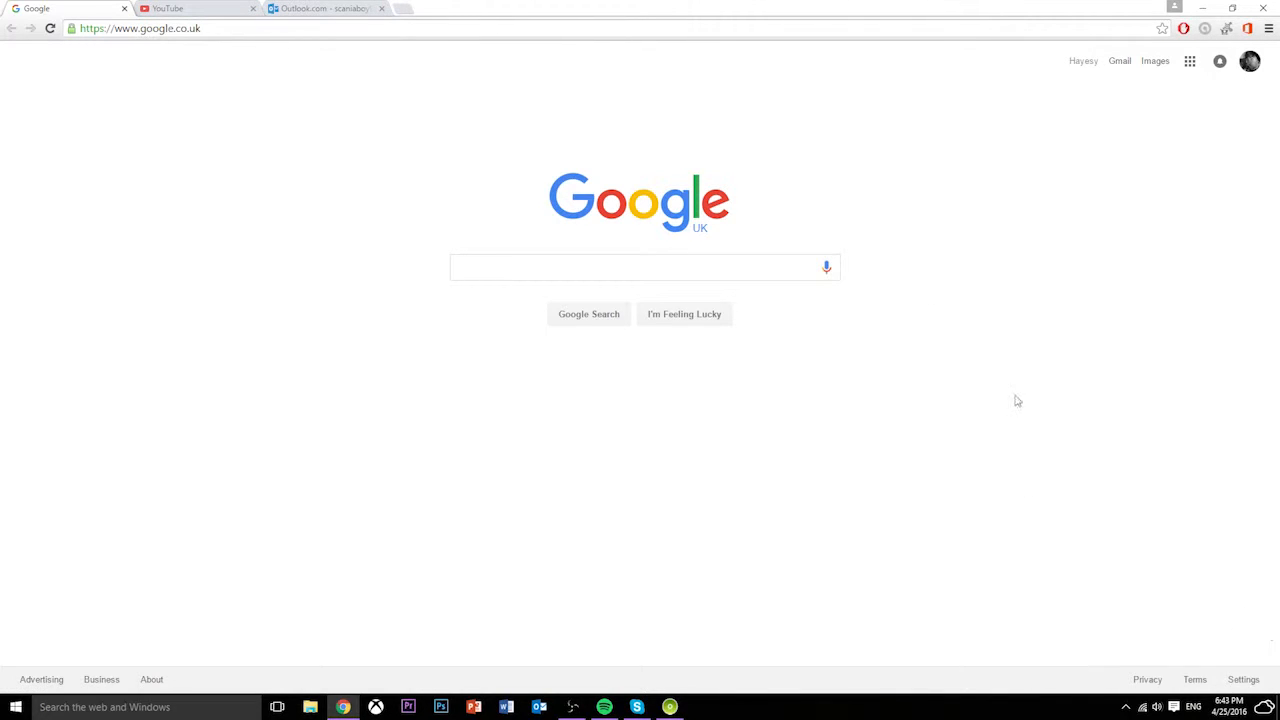
pyautogui.click(381, 8)
# Step: View the signed-in account's own channel page on YouTube and close that tab
pyautogui.click(172, 10)
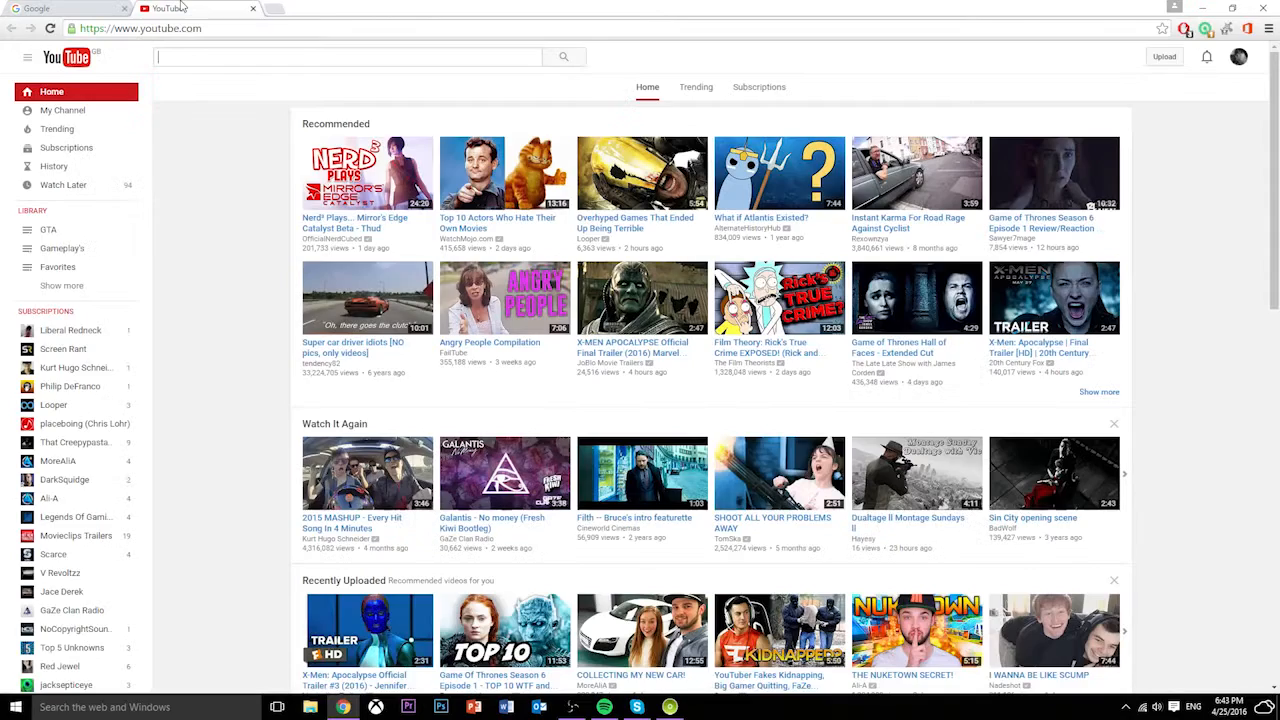
pyautogui.click(65, 111)
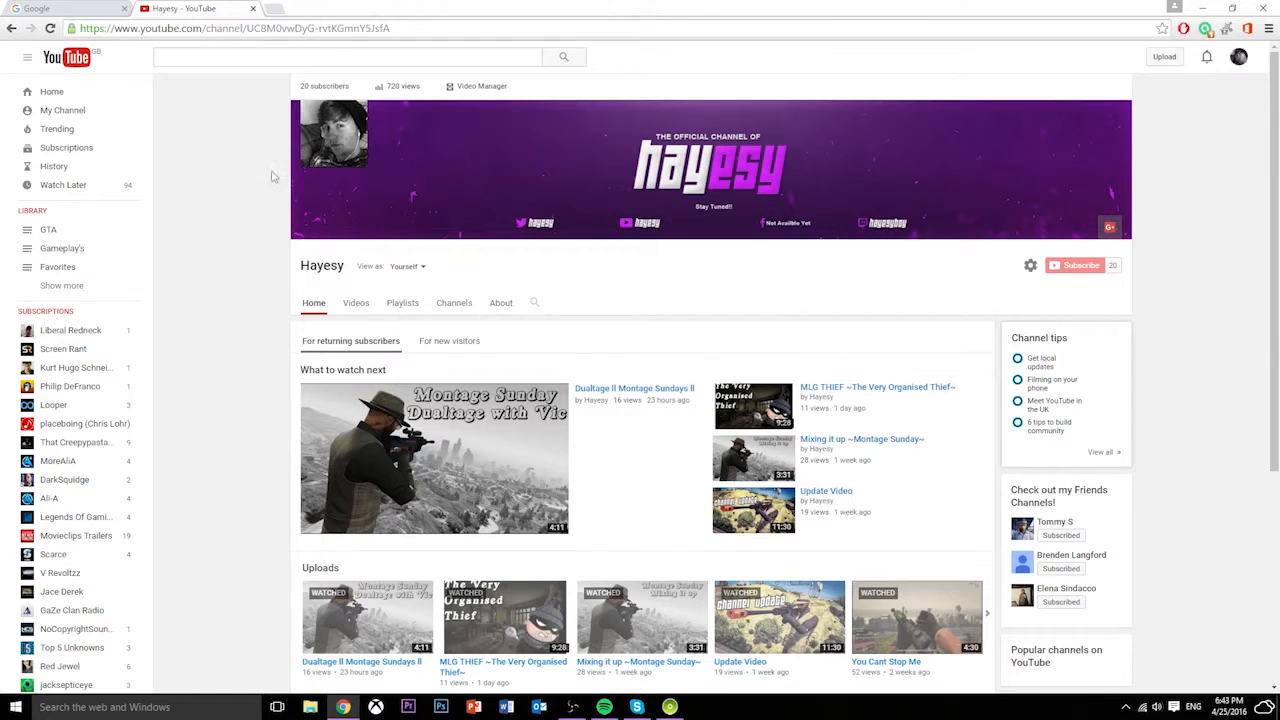
pyautogui.click(252, 8)
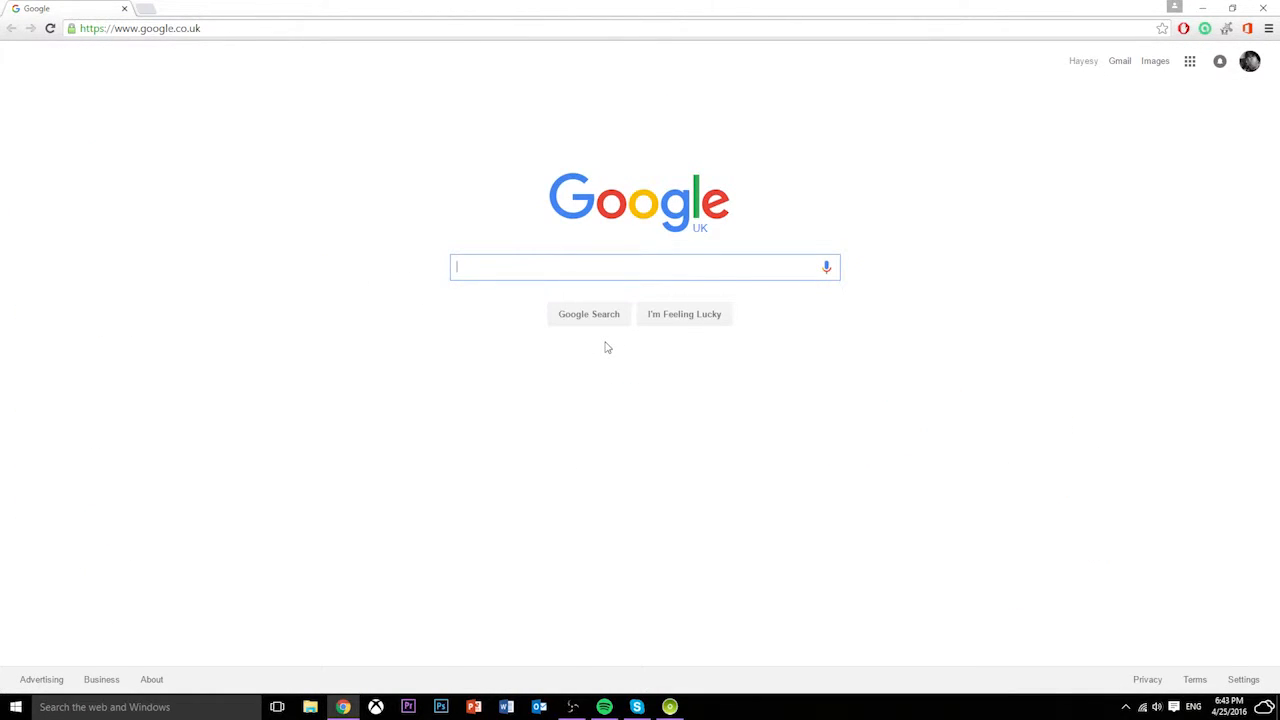
# Step: Search Google for "rockstar social club" and open the Rockstar Games Social Club site
pyautogui.write('rocvk=')
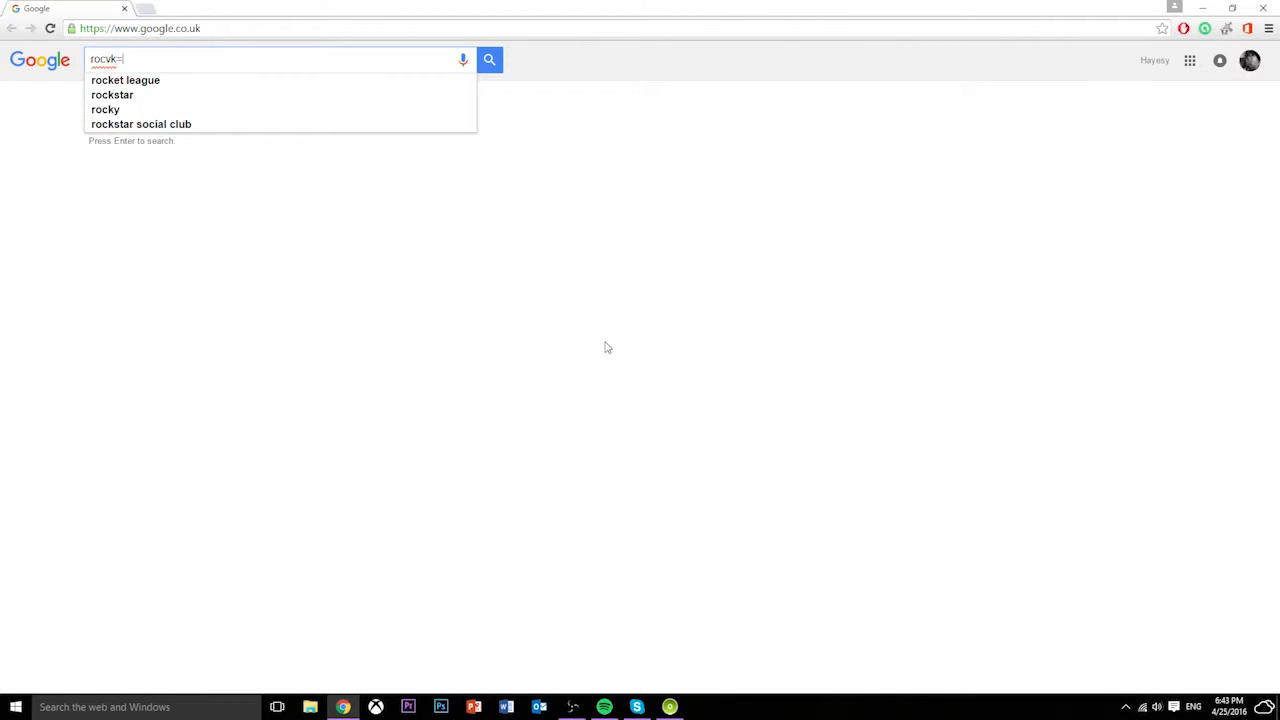
pyautogui.press('BackSpace')
pyautogui.press('BackSpace')
pyautogui.press('BackSpace')
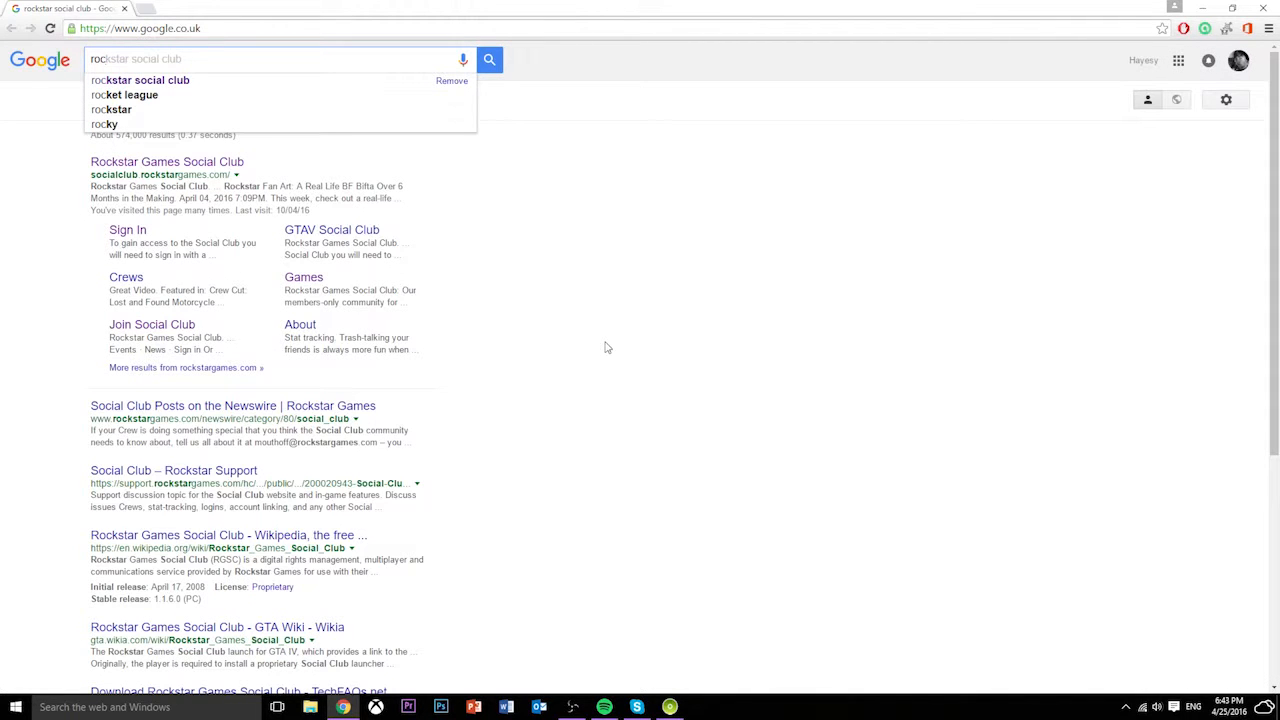
pyautogui.press('Return')
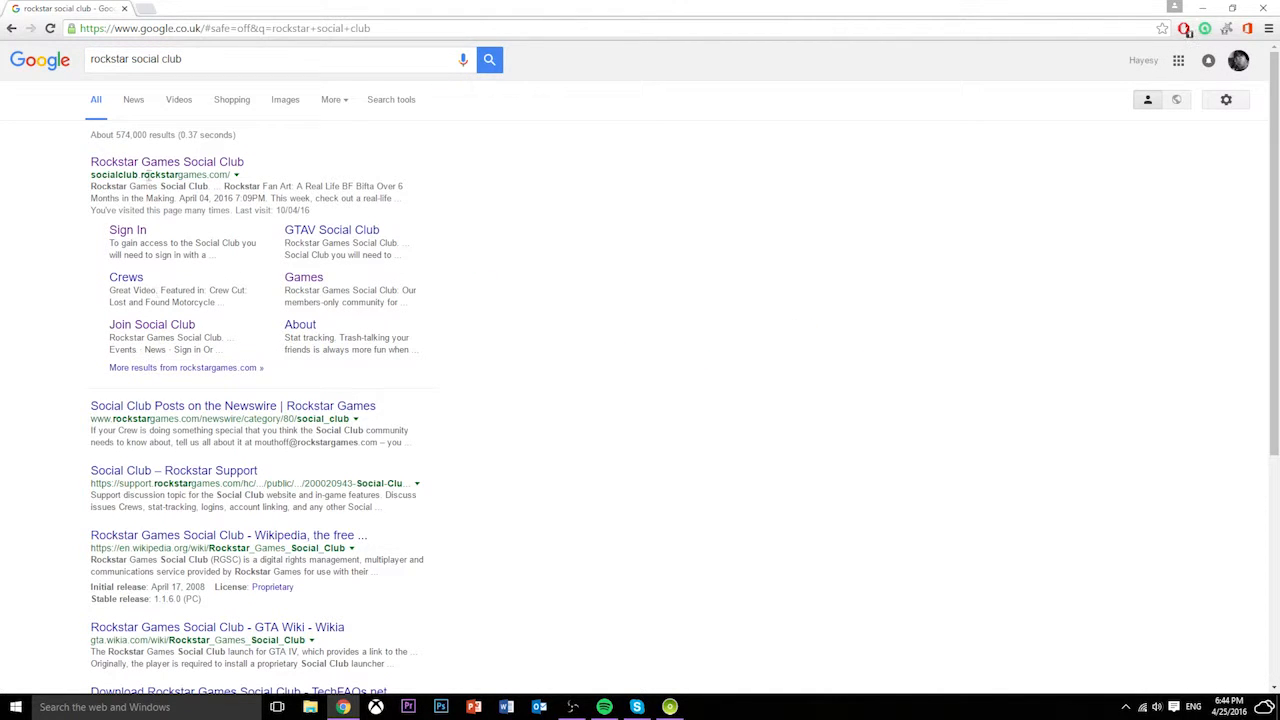
pyautogui.click(157, 165)
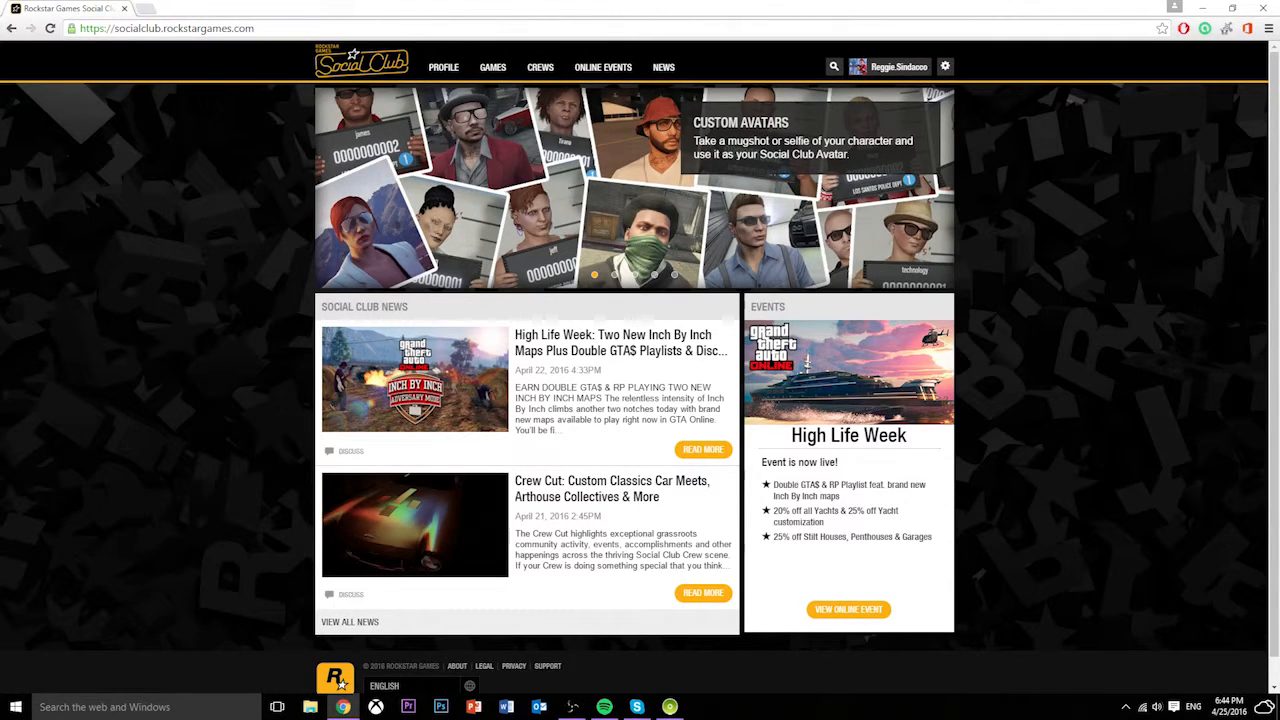
# Step: Open the Snapmatic gallery of Grand Theft Auto V from the Social Club games collection
pyautogui.click(491, 67)
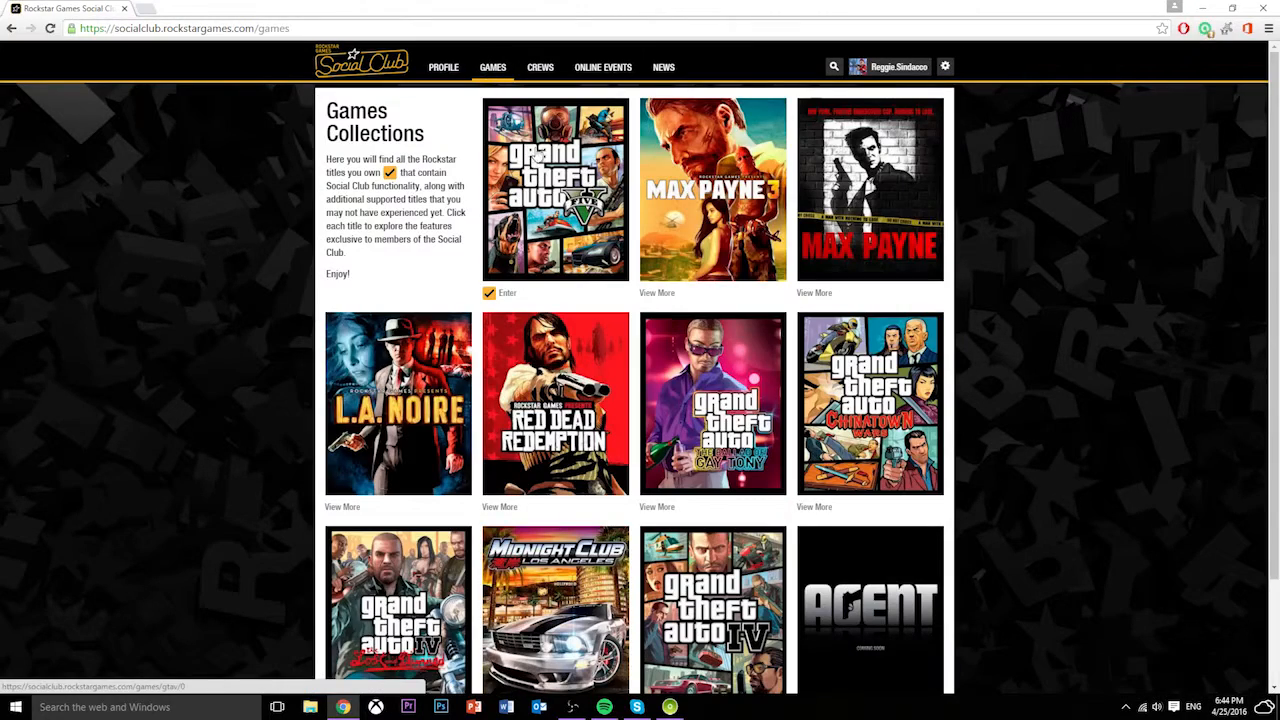
pyautogui.click(597, 224)
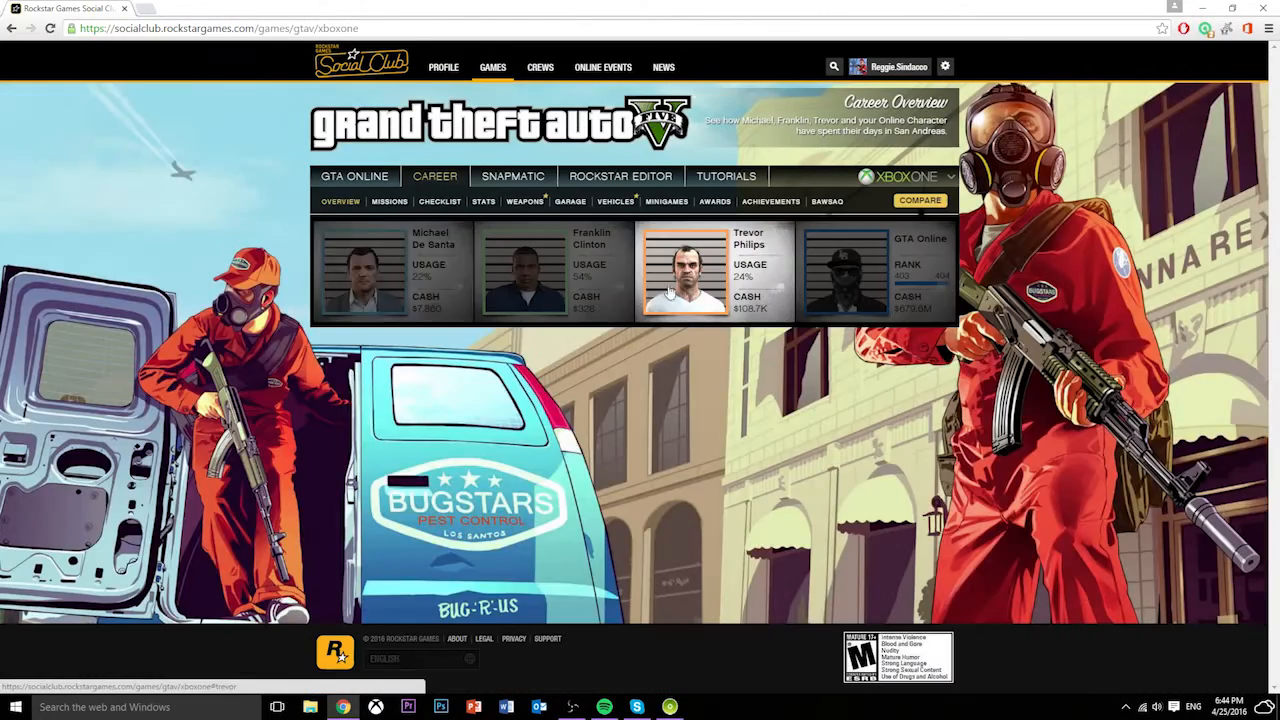
pyautogui.click(503, 180)
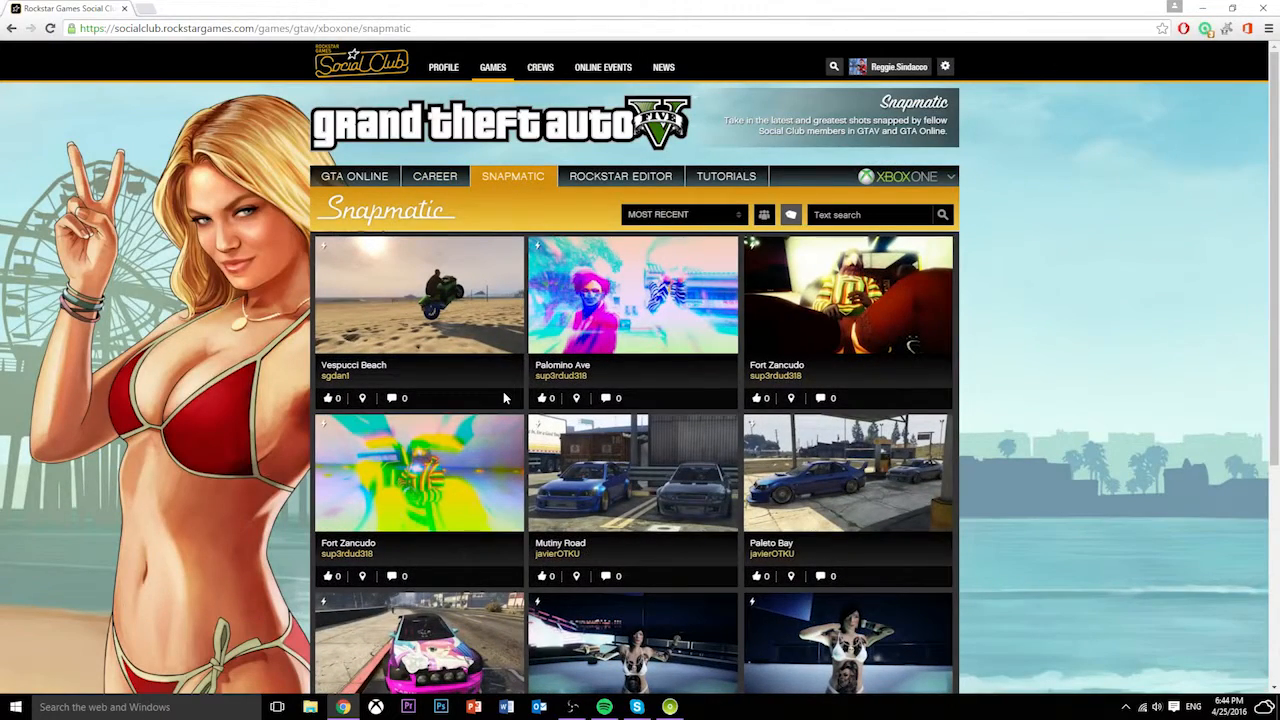
# Step: Browse the most recent Snapmatic photos, and filter the gallery to My Photos to look through them
pyautogui.scroll(-2, 645, 512)
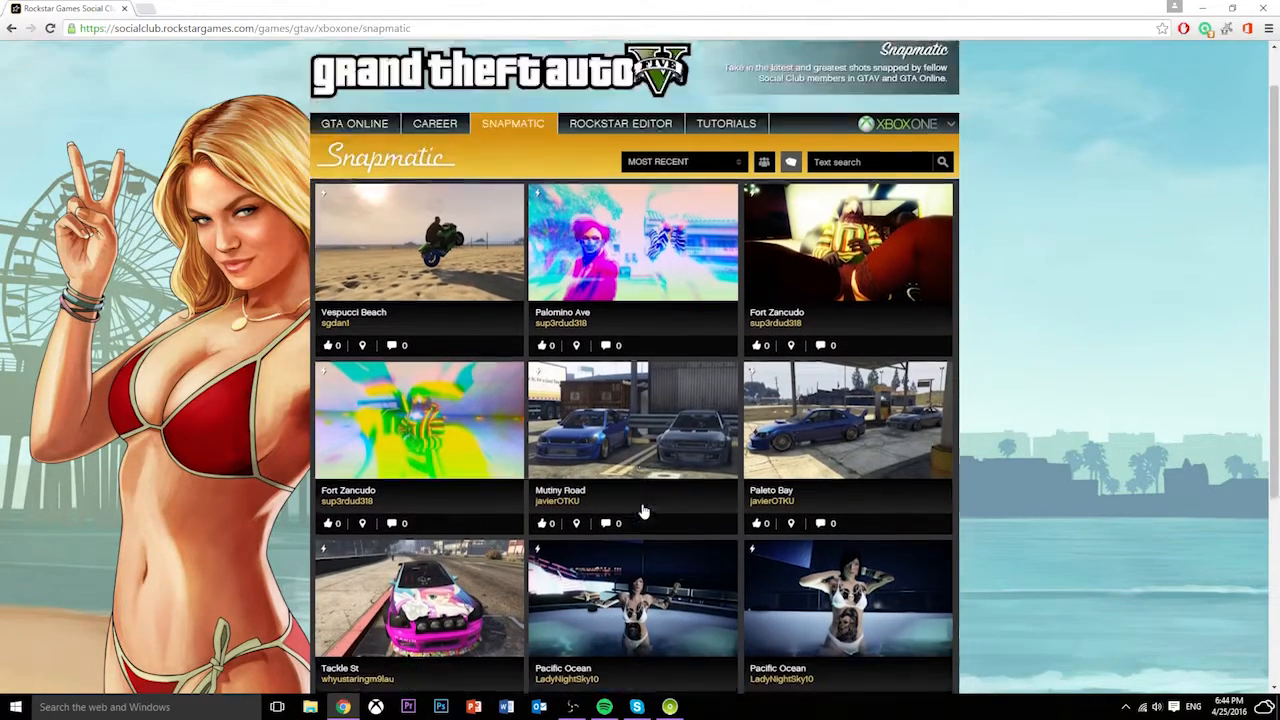
pyautogui.scroll(-2, 643, 512)
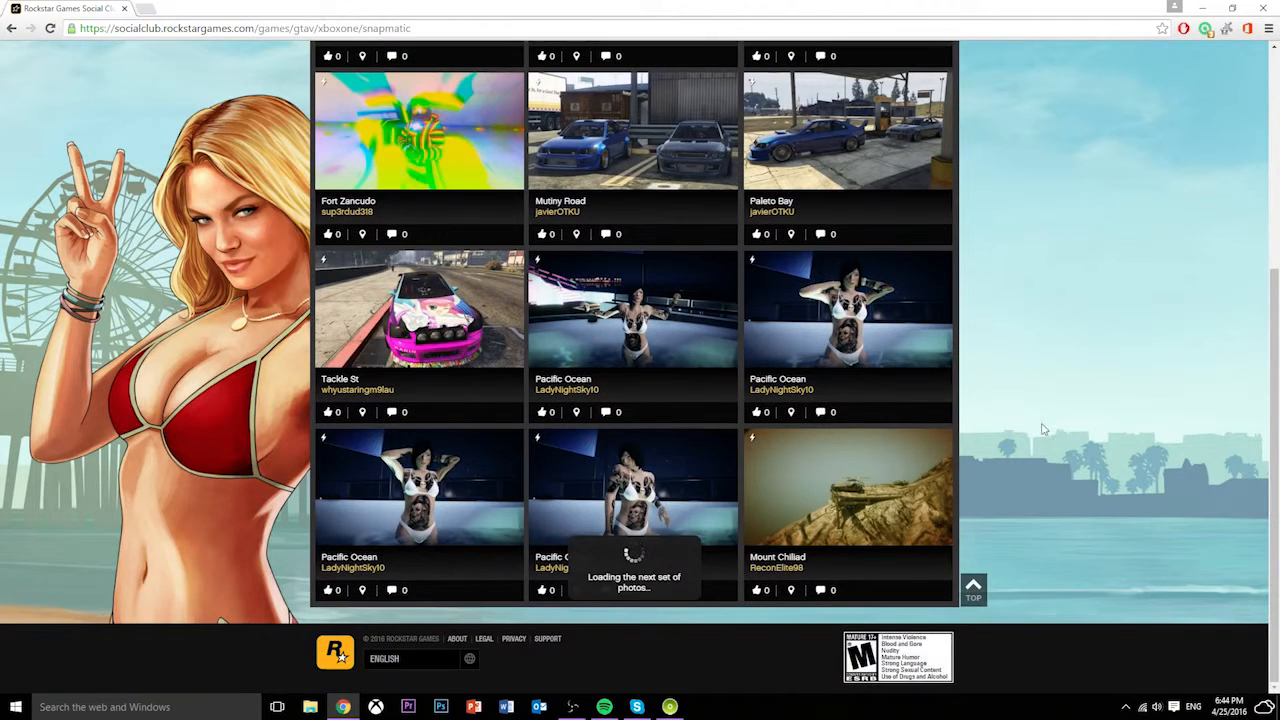
pyautogui.scroll(4, 1038, 422)
pyautogui.scroll(1, 1038, 422)
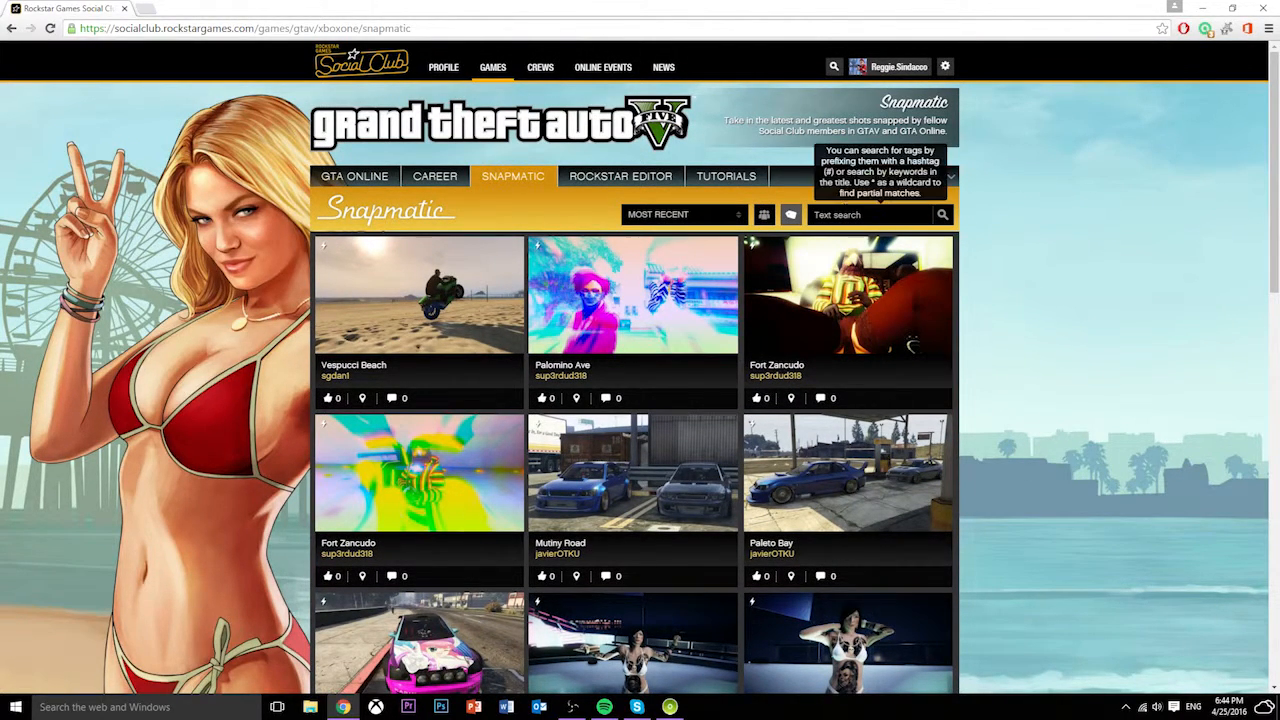
pyautogui.click(712, 215)
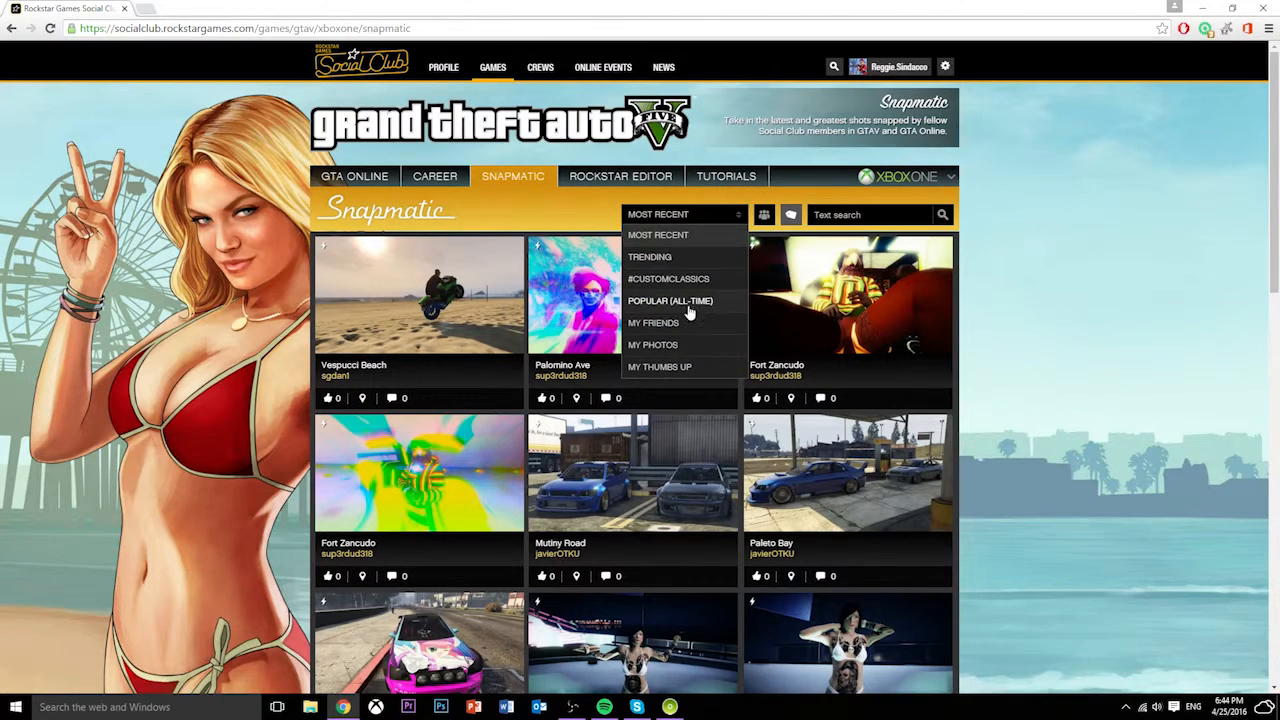
pyautogui.click(677, 345)
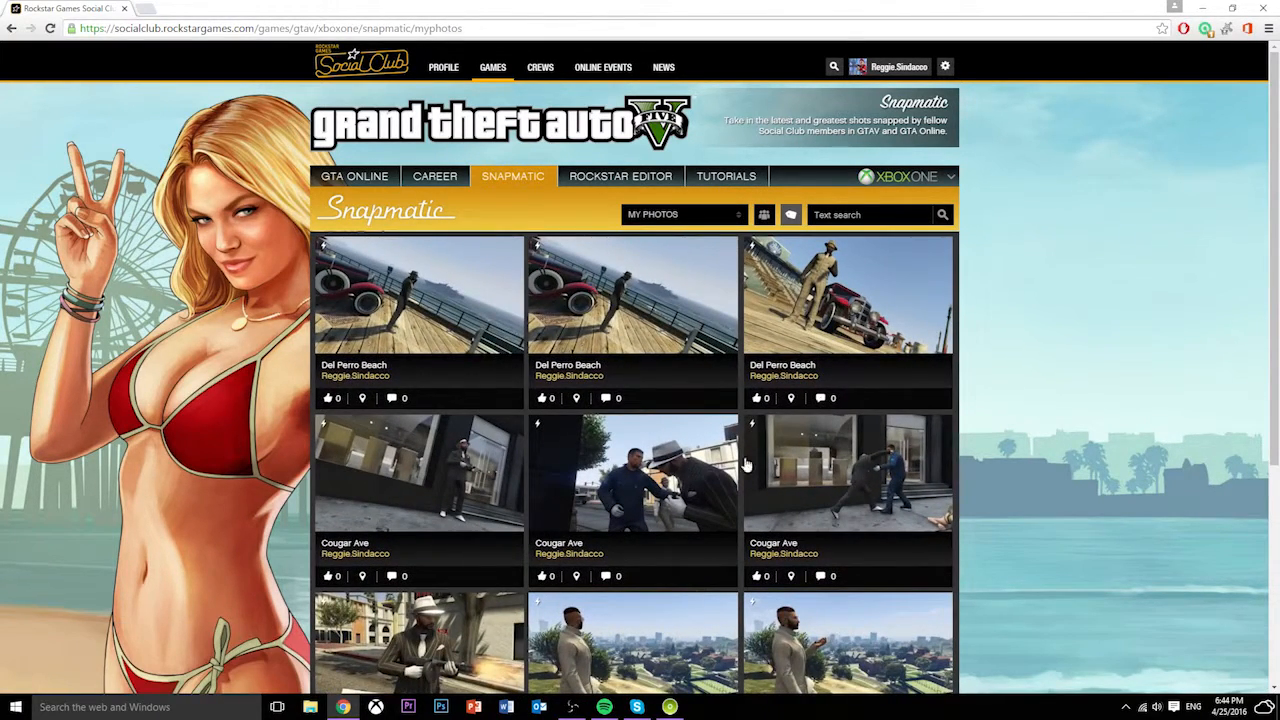
pyautogui.scroll(-3, 902, 355)
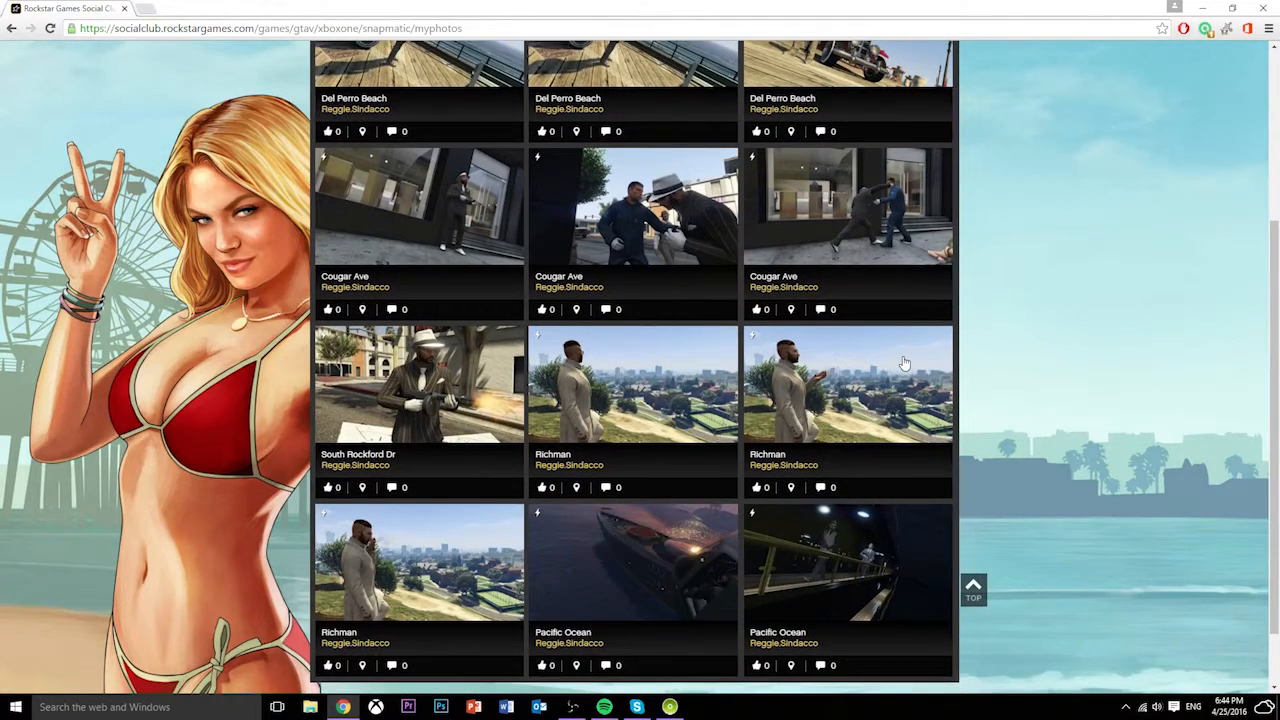
pyautogui.scroll(-1, 903, 362)
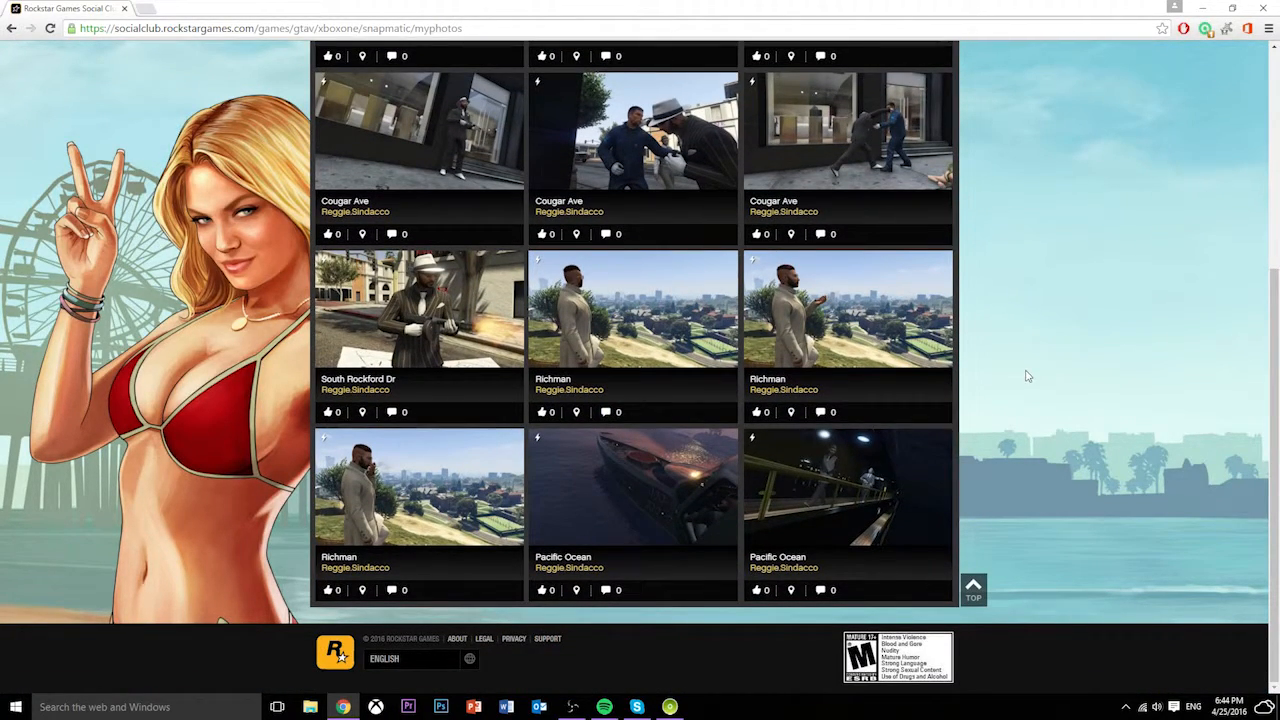
pyautogui.scroll(4, 1030, 413)
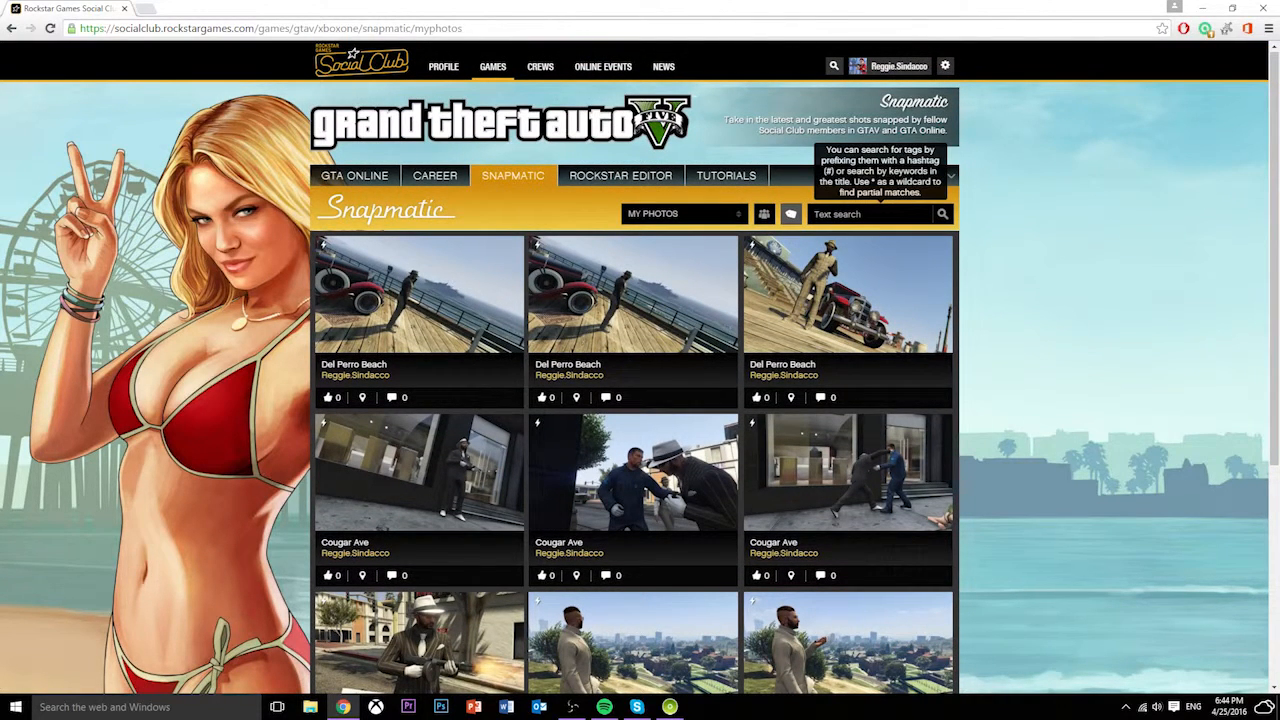
# Step: Switch the Snapmatic search to Member/Crew, enter another member's username and open that member's photos
pyautogui.click(898, 214)
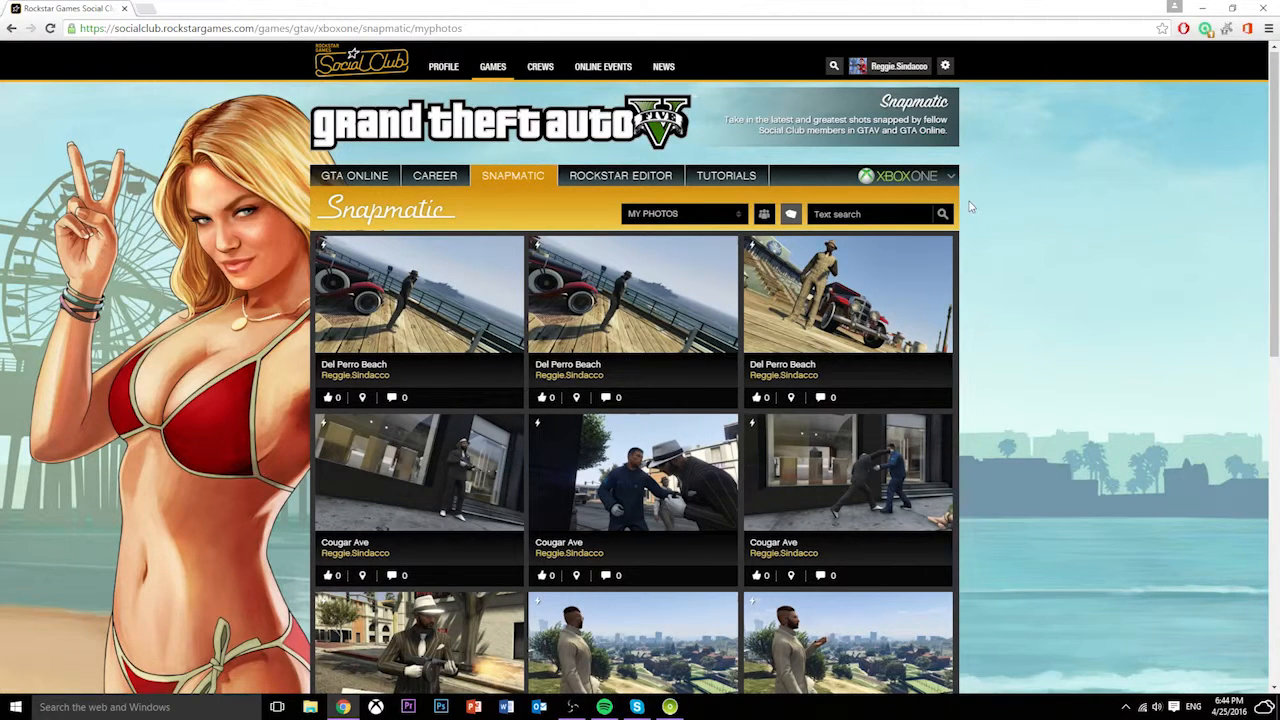
pyautogui.click(764, 213)
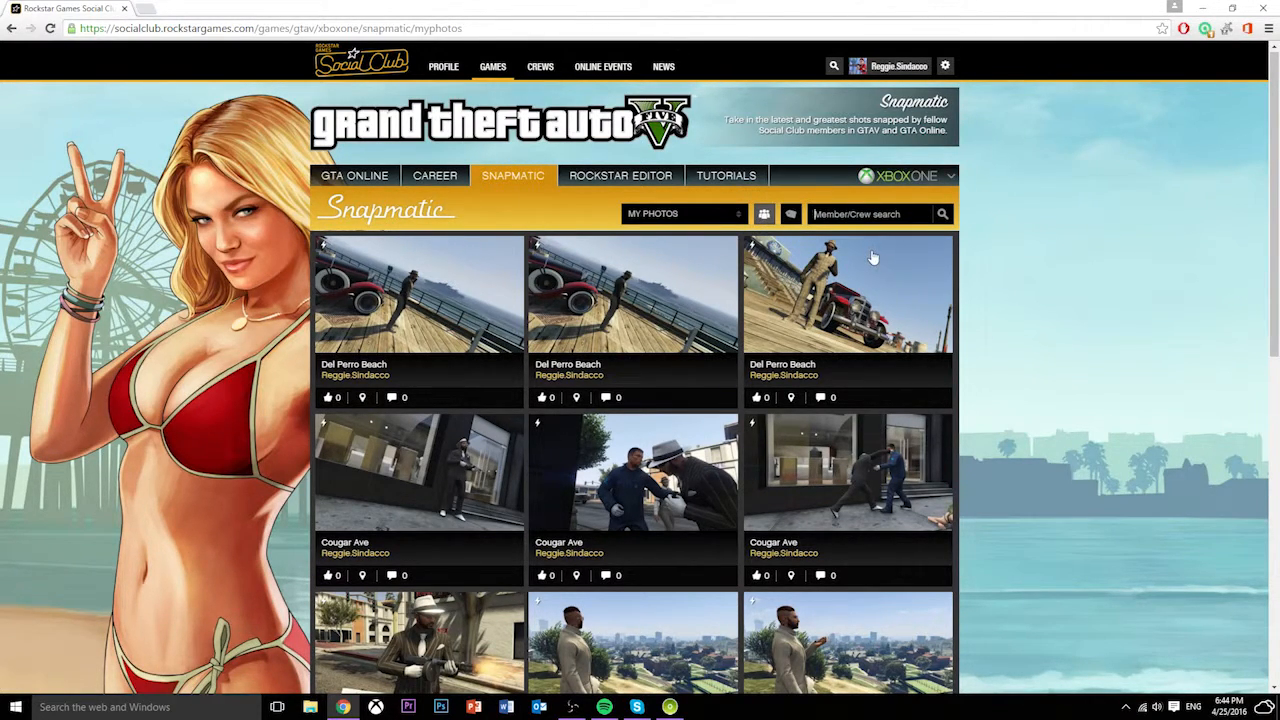
pyautogui.write('chunkbusta')
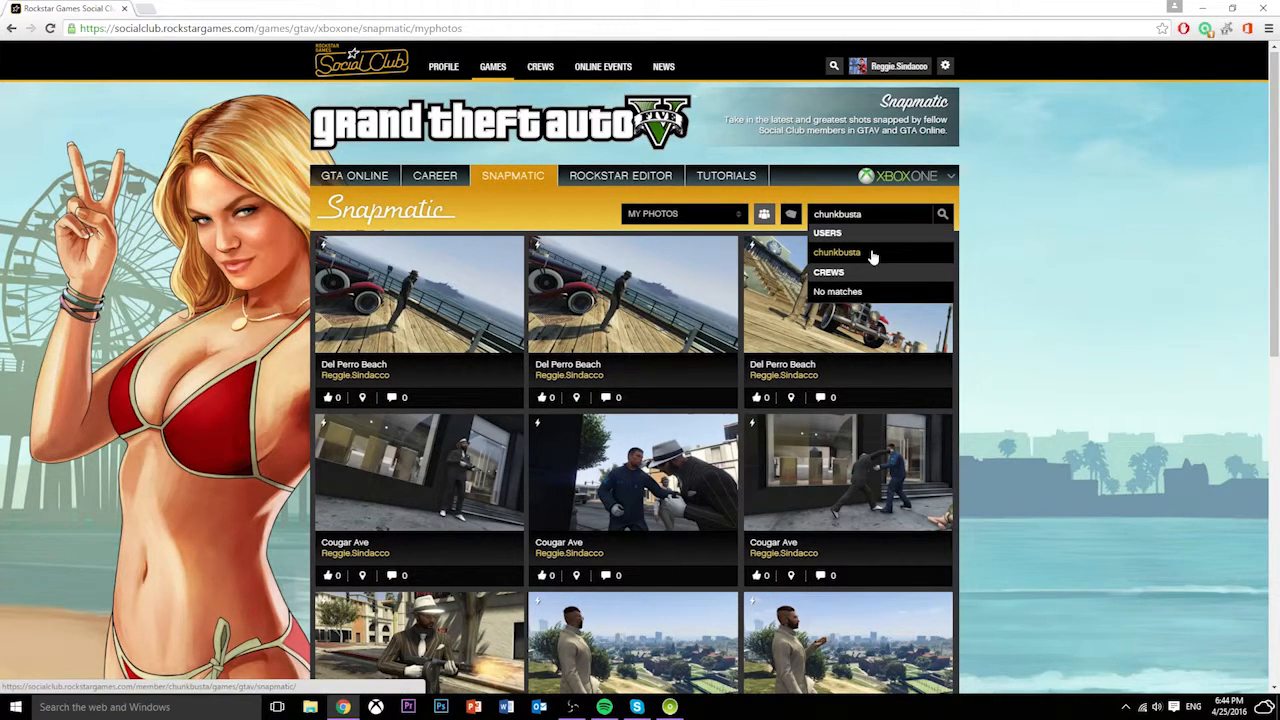
pyautogui.click(873, 257)
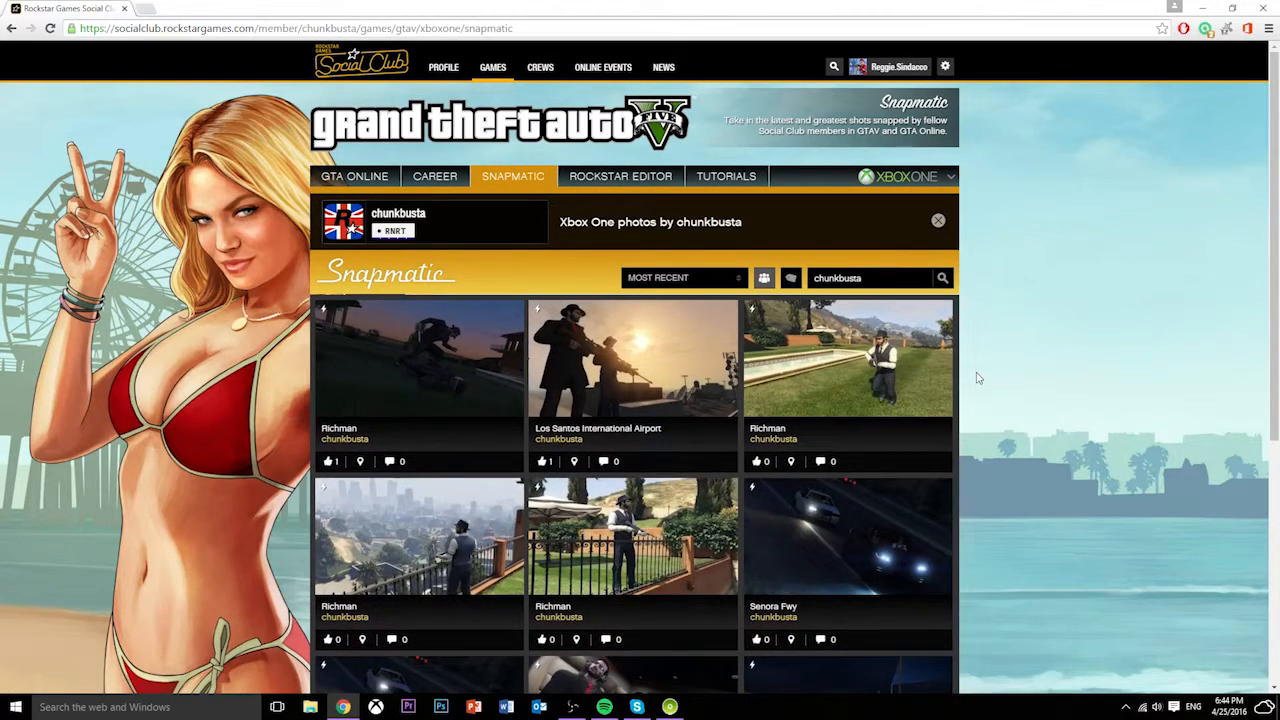
# Step: Open the member's Los Santos International Airport photo and save it as a JPEG image in the Downloads folder
pyautogui.scroll(-1, 800, 340)
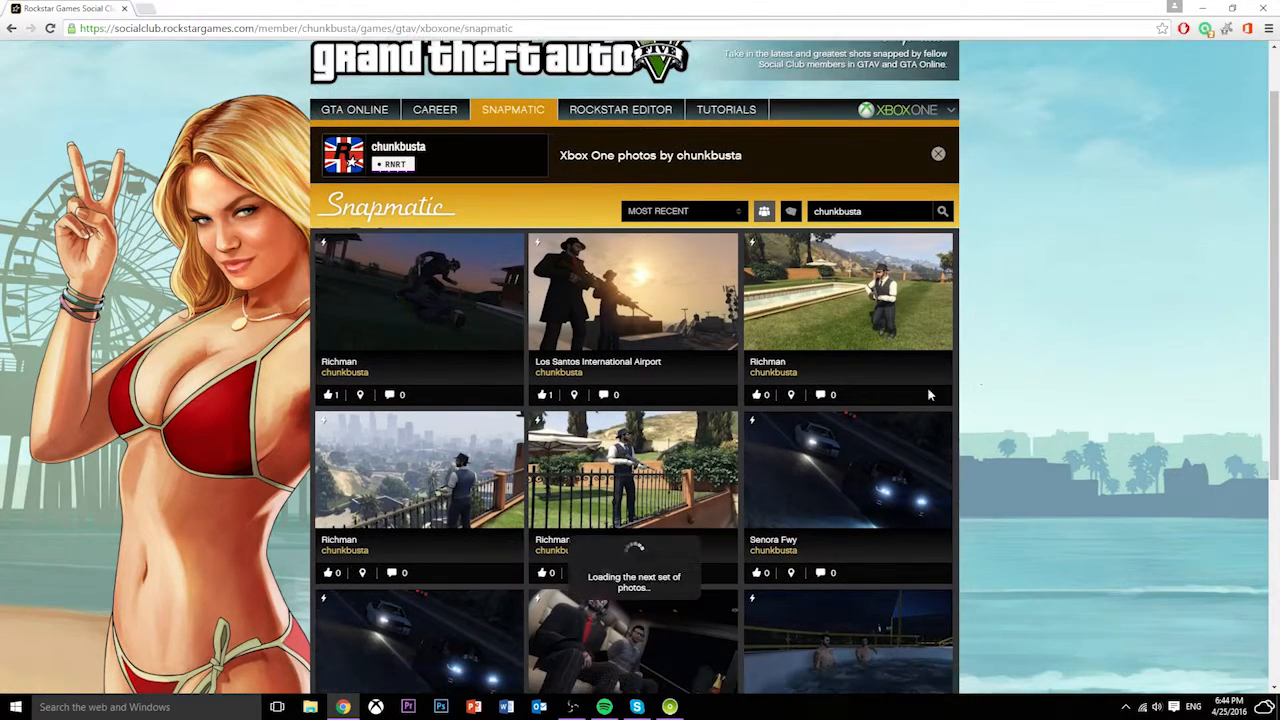
pyautogui.click(631, 298)
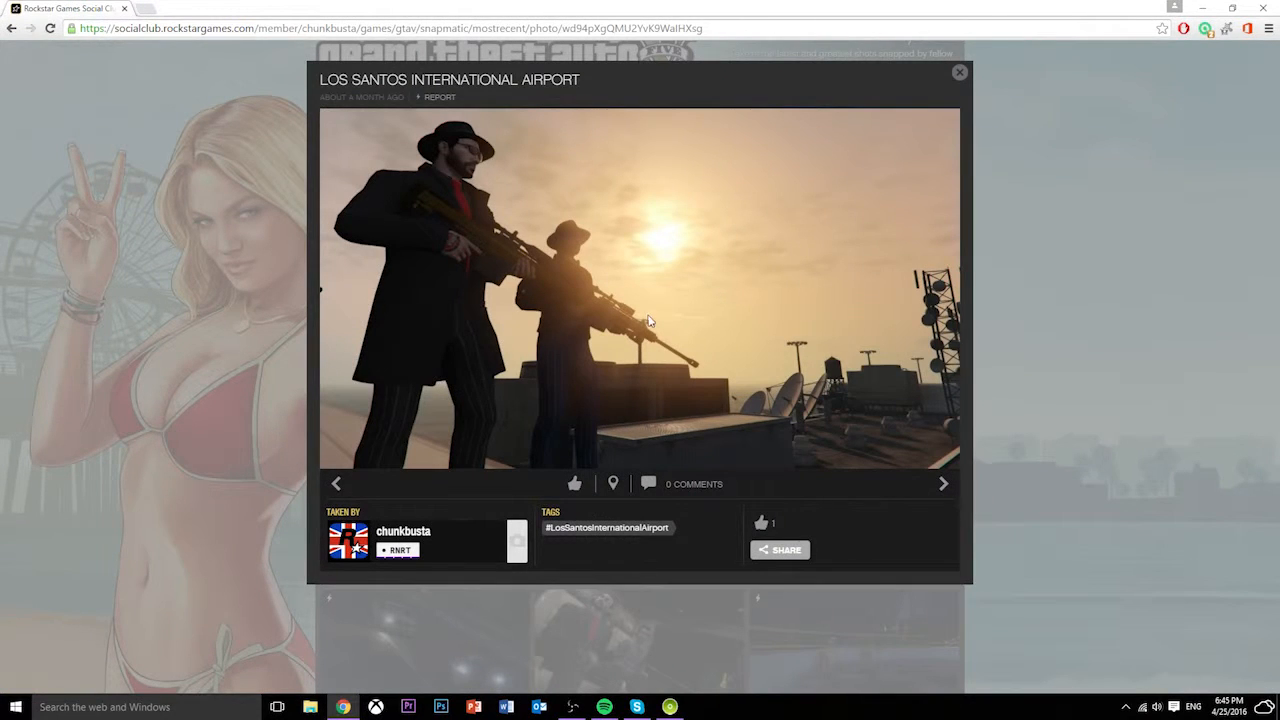
pyautogui.rightClick(632, 316)
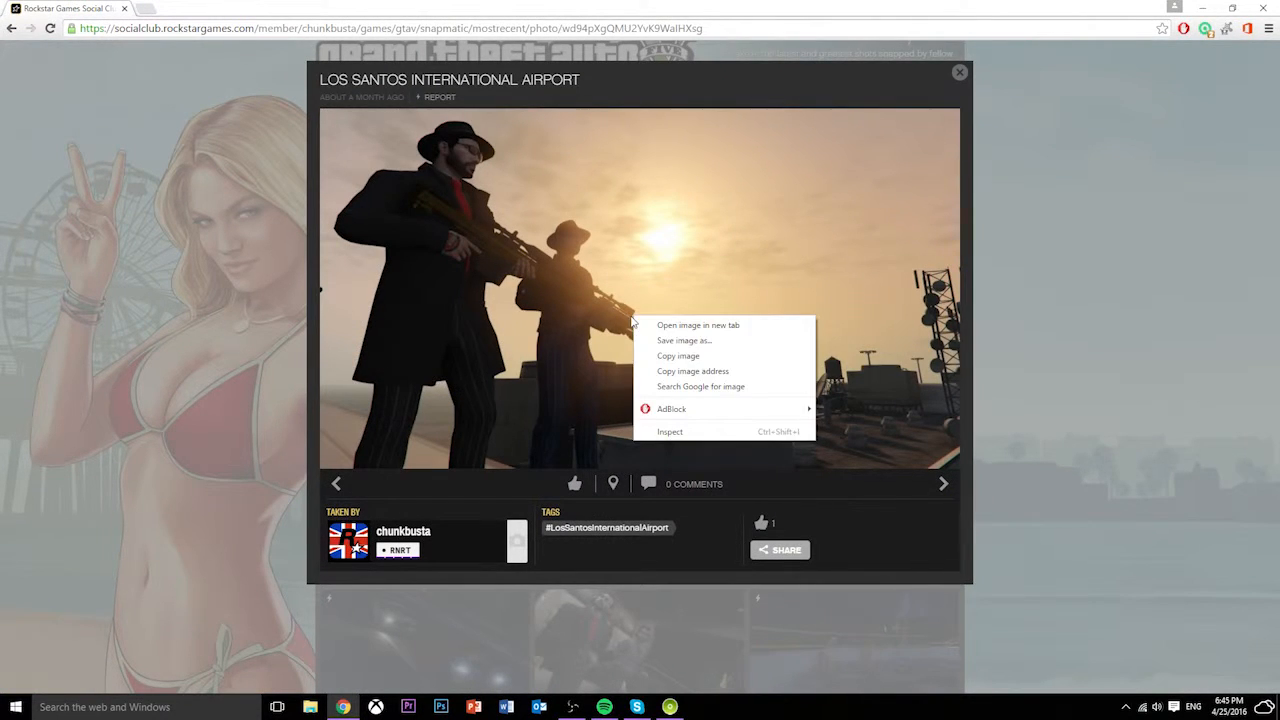
pyautogui.click(703, 346)
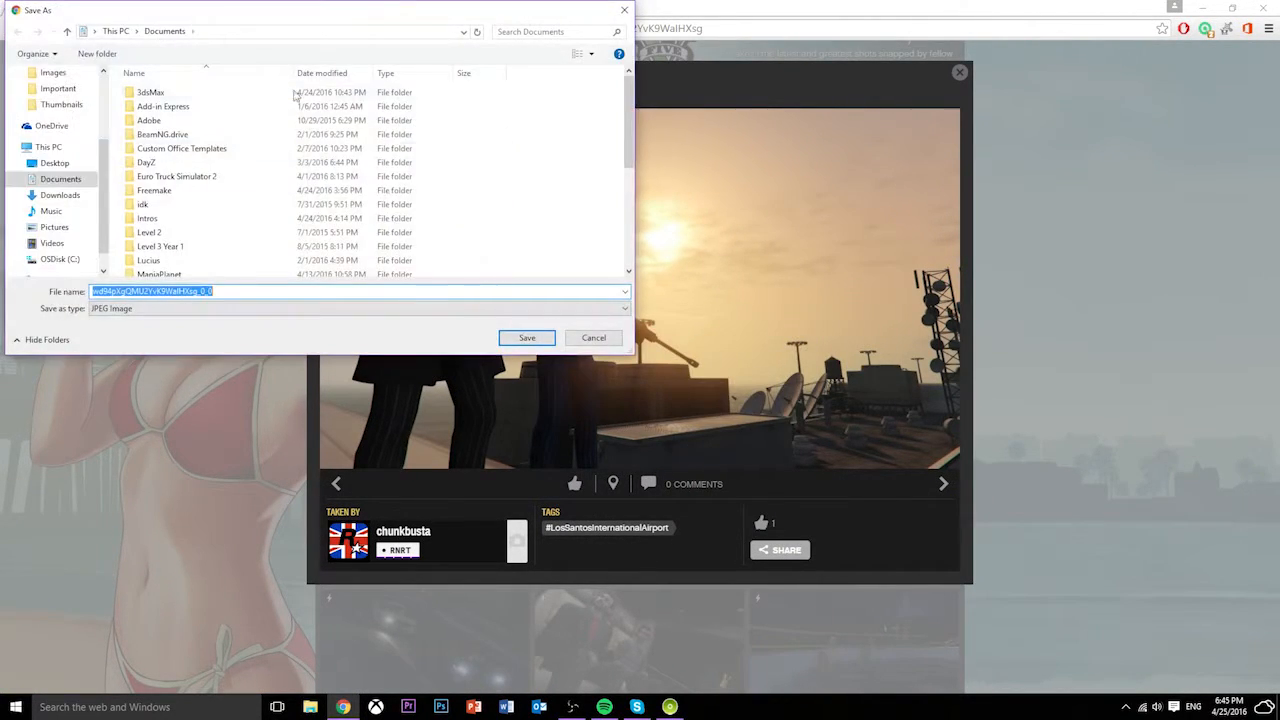
pyautogui.moveTo(237, 12); pyautogui.dragTo(422, 64)
pyautogui.scroll(3, 245, 200)
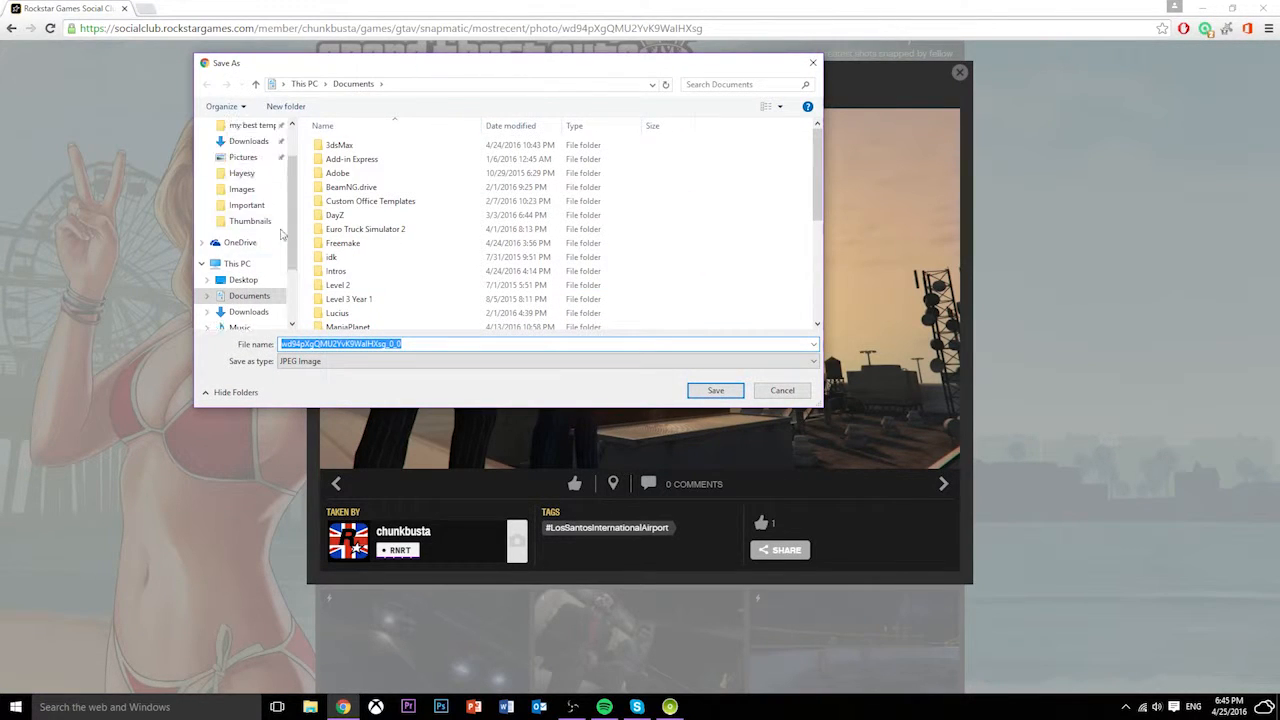
pyautogui.click(250, 194)
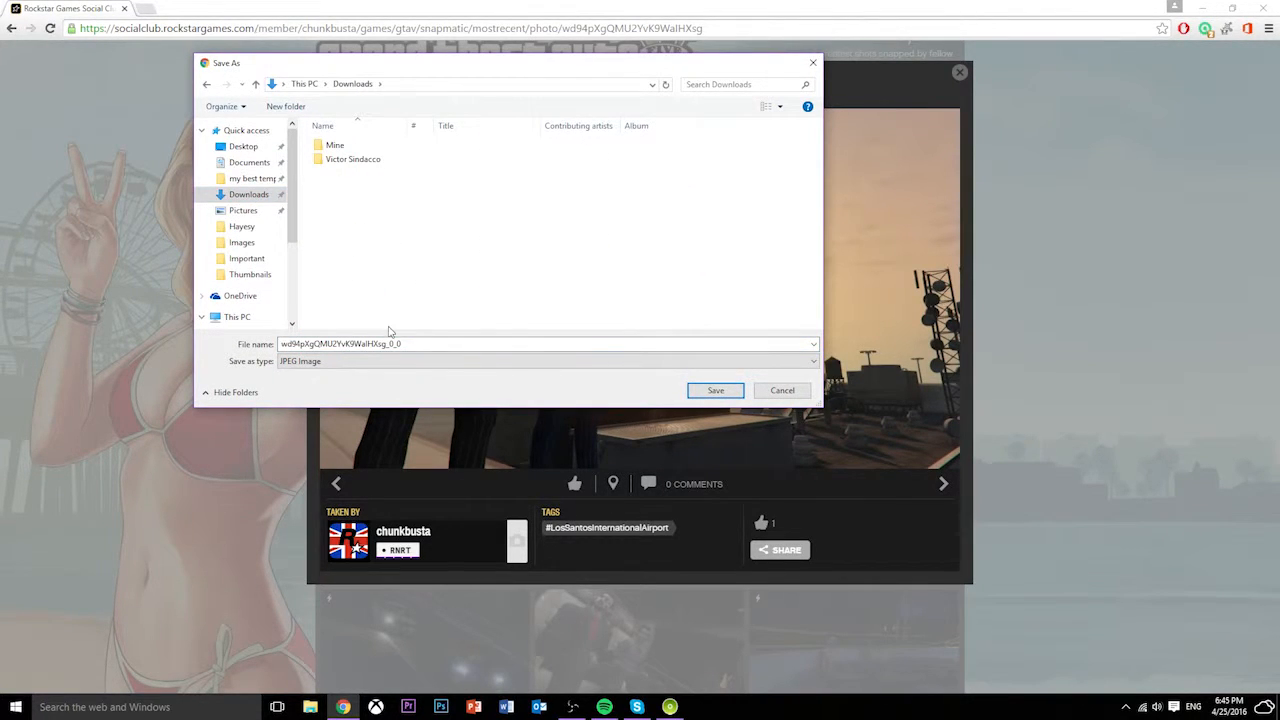
pyautogui.click(430, 344)
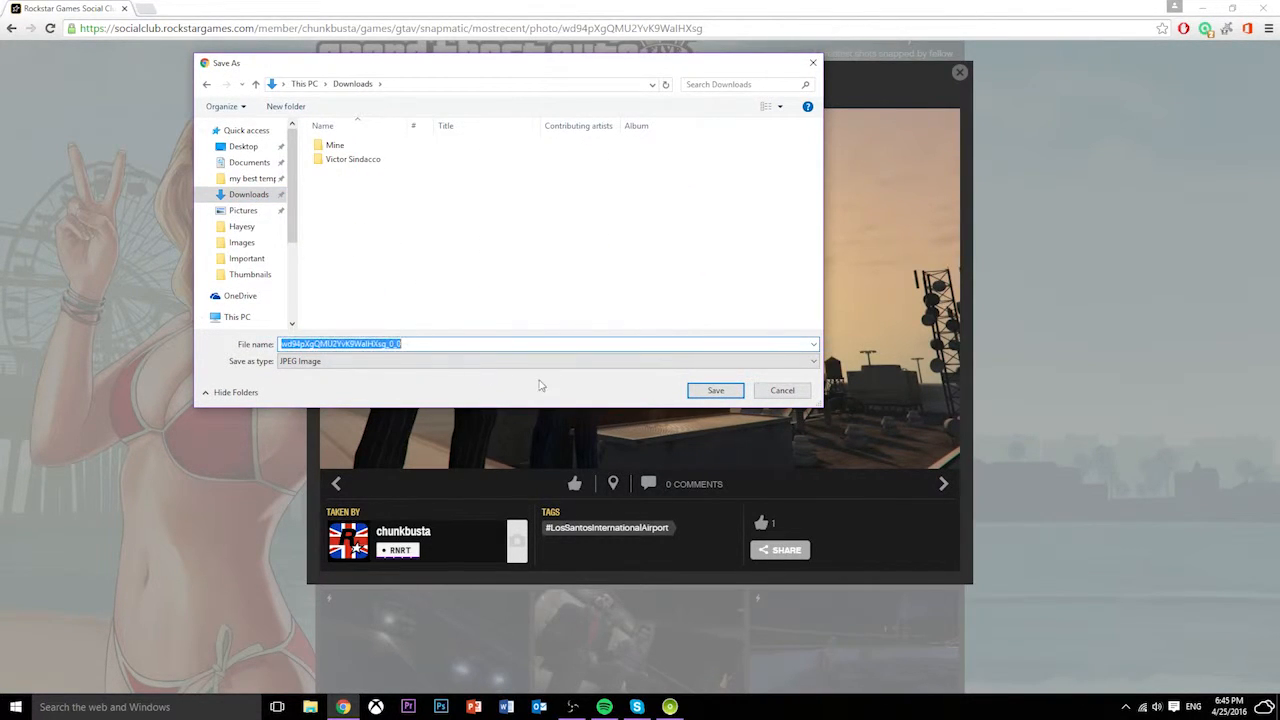
pyautogui.click(716, 390)
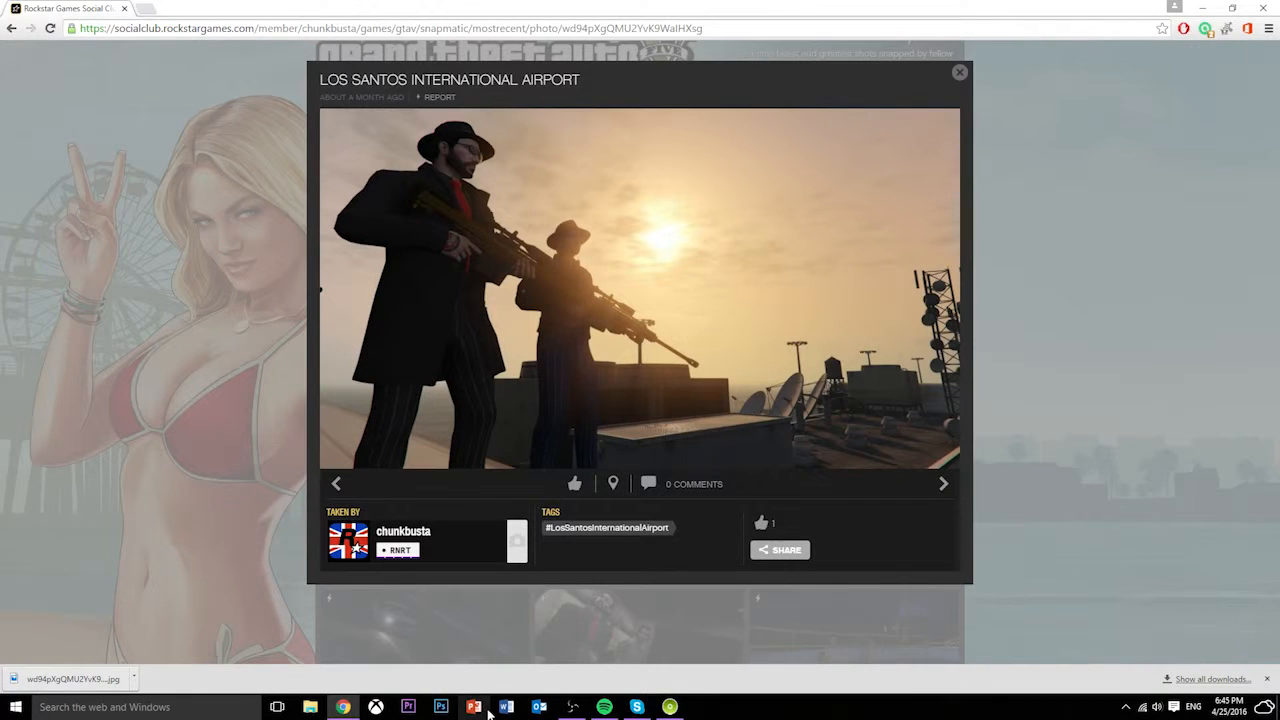
# Step: Start Adobe Photoshop CC 2015, accept its software license agreement and minimize the browser
pyautogui.click(443, 711)
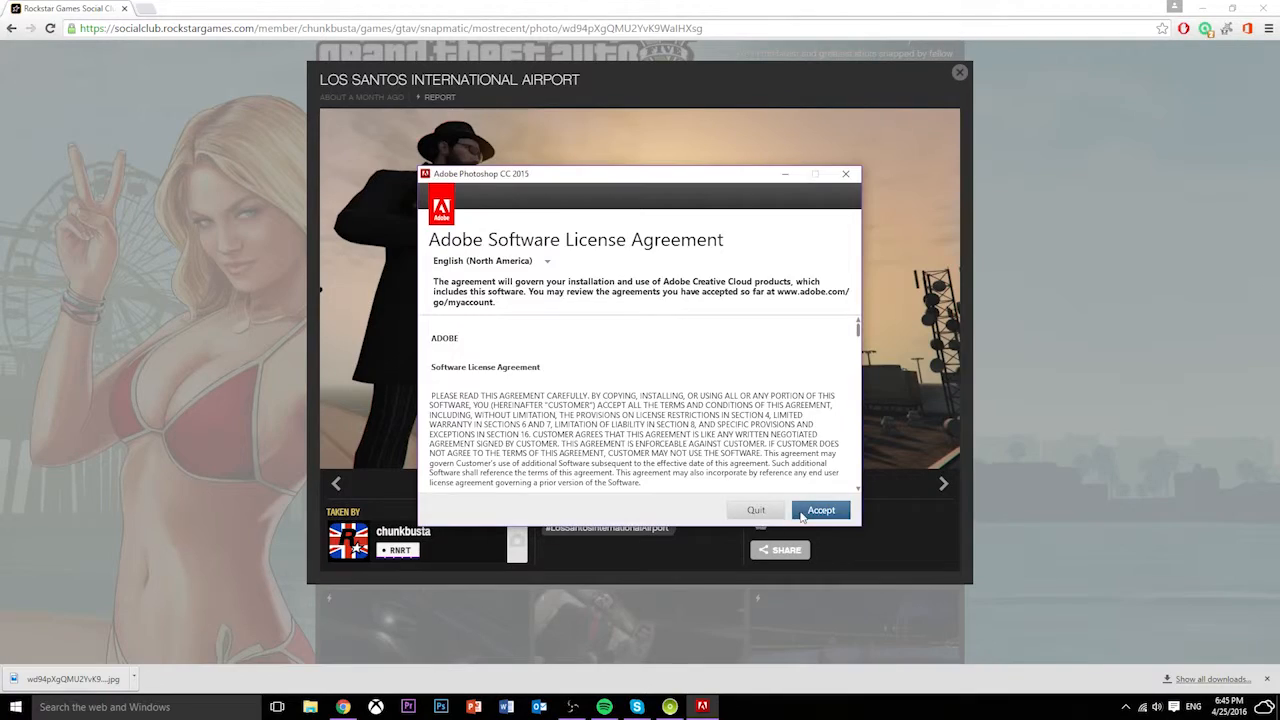
pyautogui.click(805, 517)
pyautogui.click(1203, 8)
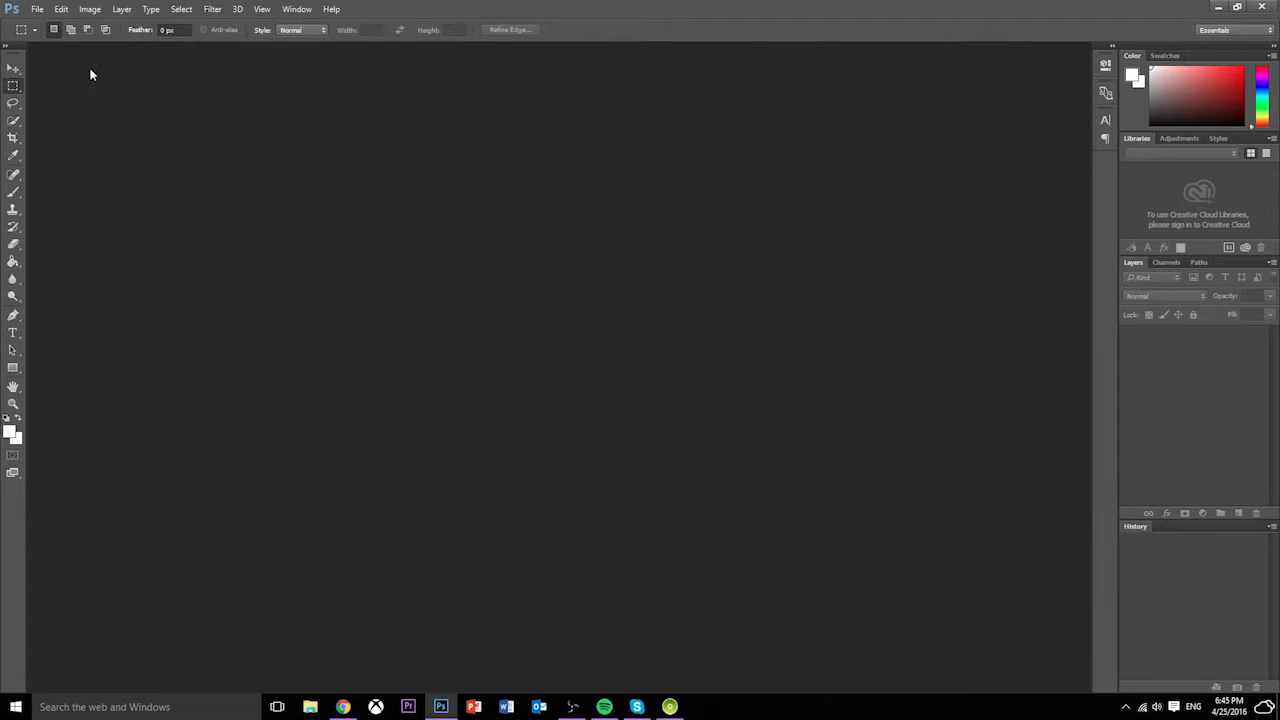
# Step: Open the saved Snapmatic JPEG, whose name starts with wd94pXgQMU2YvK9, from the Downloads folder
pyautogui.click(37, 9)
pyautogui.click(66, 37)
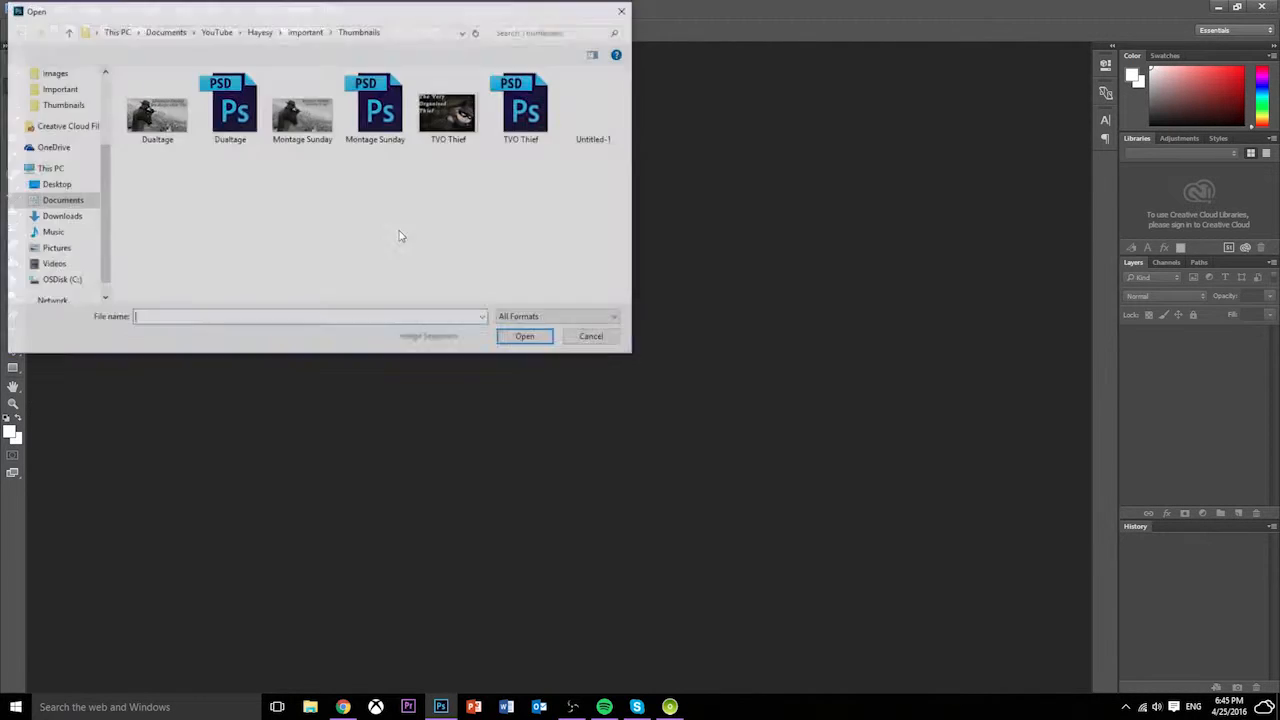
pyautogui.scroll(3, 80, 125)
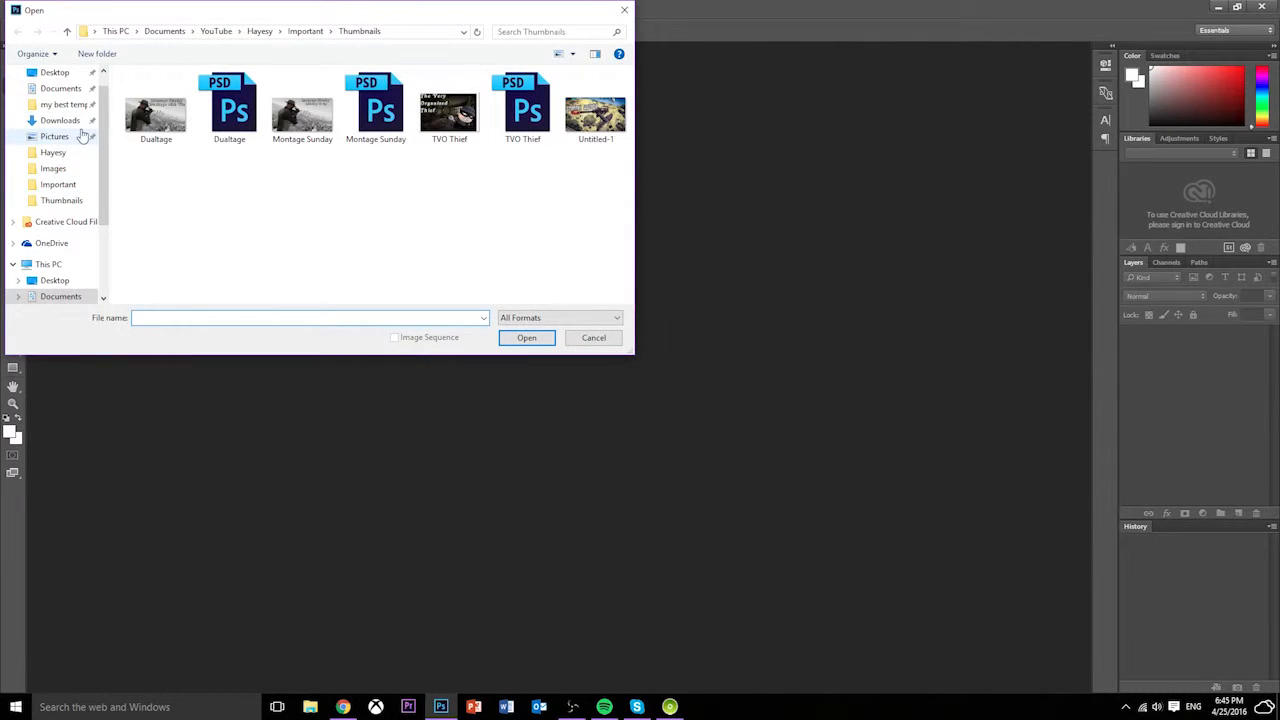
pyautogui.click(60, 120)
pyautogui.click(186, 148)
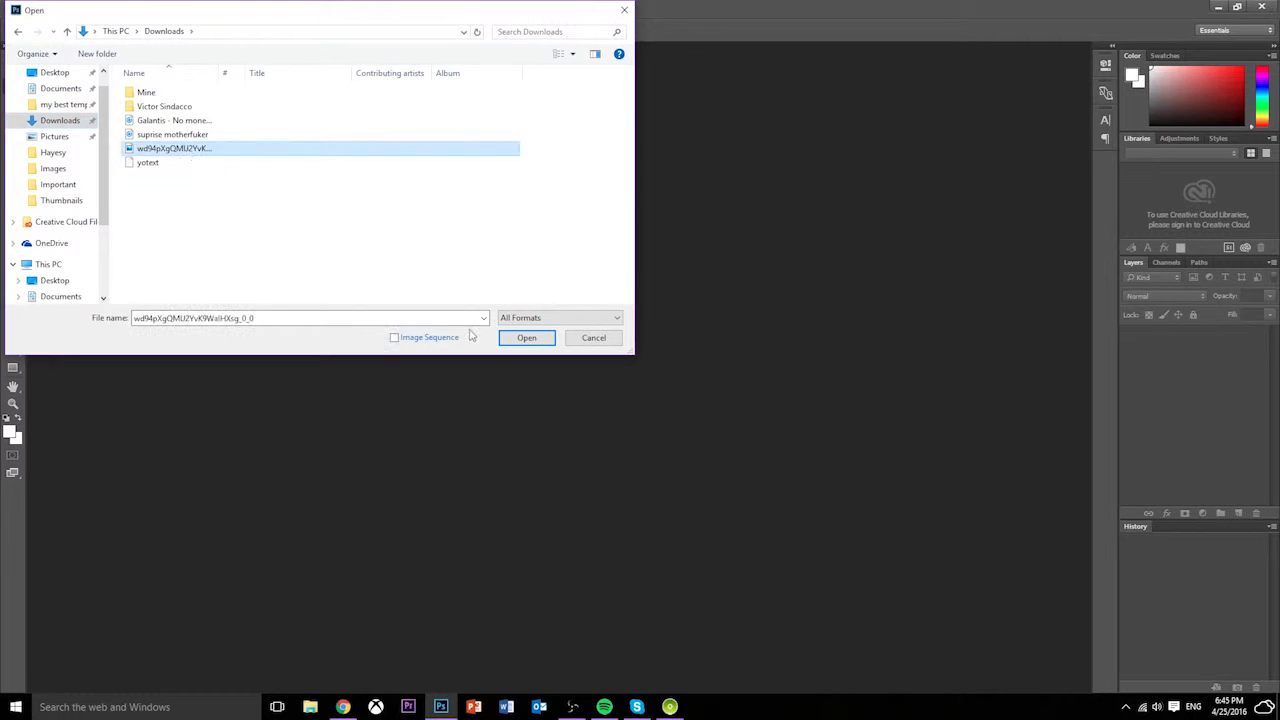
pyautogui.click(526, 337)
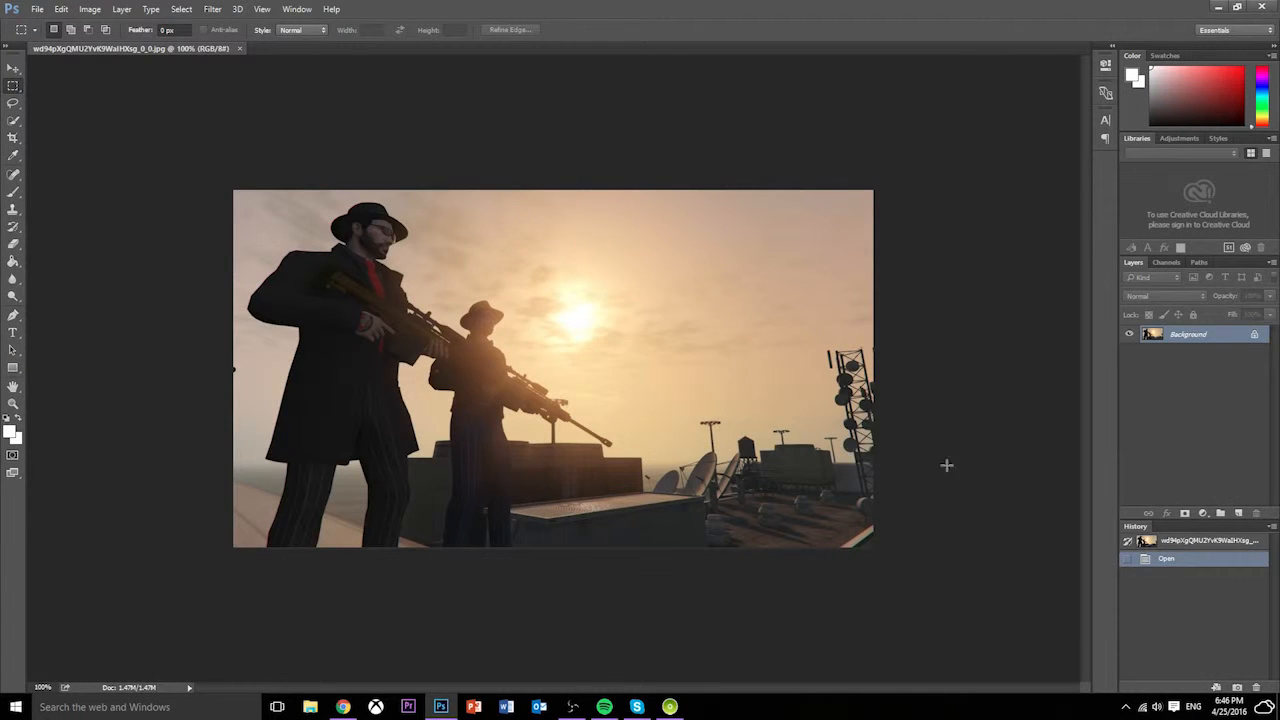
# Step: Convert the locked Background into an editable layer and accept its Layer Style options
pyautogui.doubleClick(1254, 335)
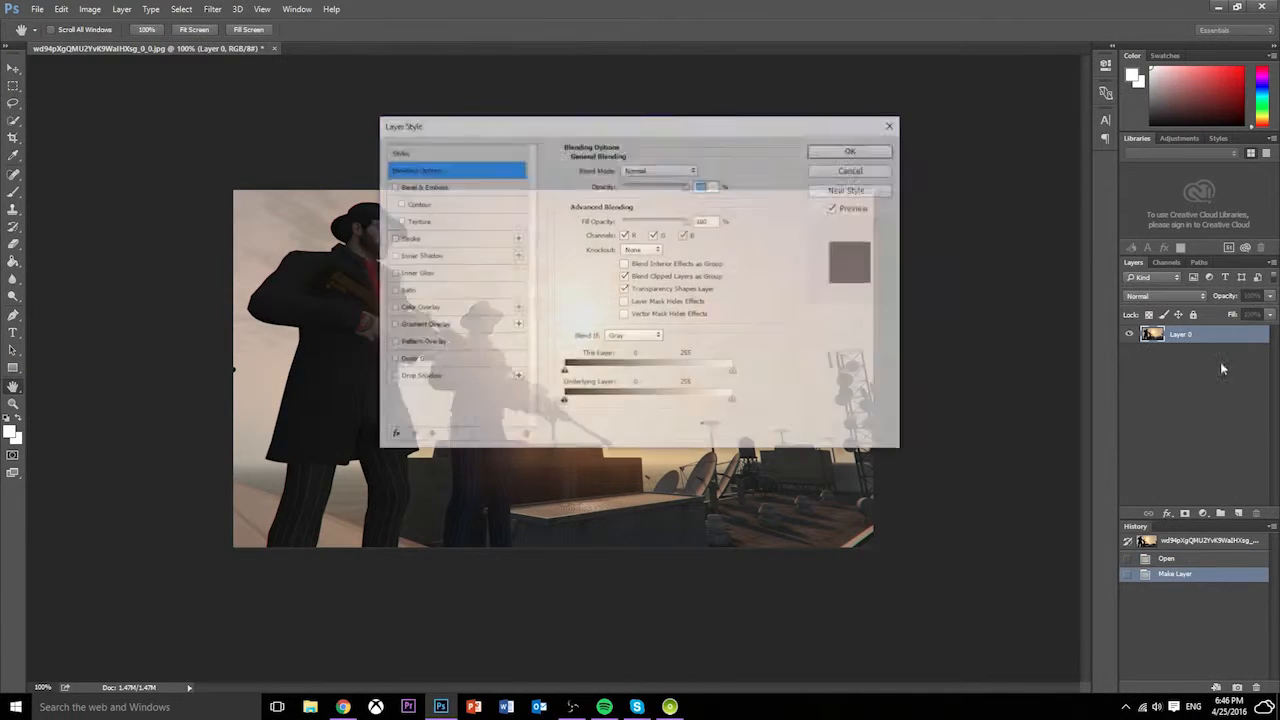
pyautogui.click(858, 153)
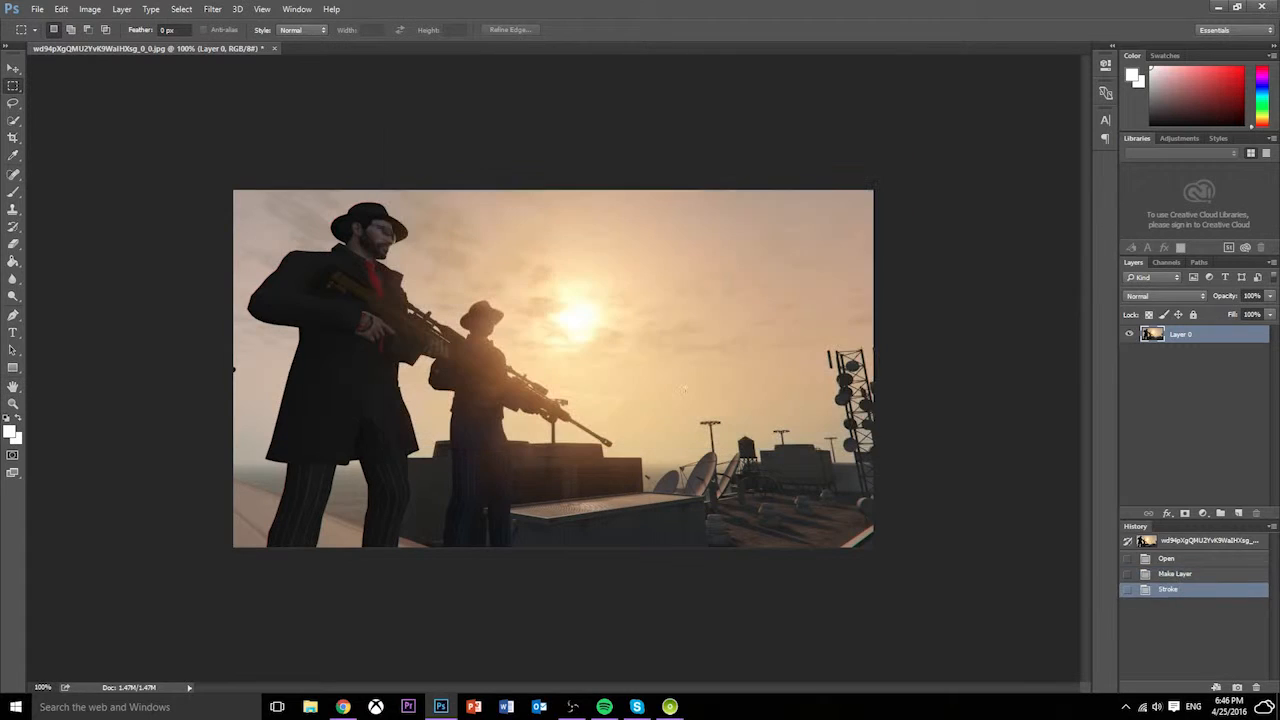
pyautogui.moveTo(10, 57); pyautogui.dragTo(11, 58)
pyautogui.click(12, 68)
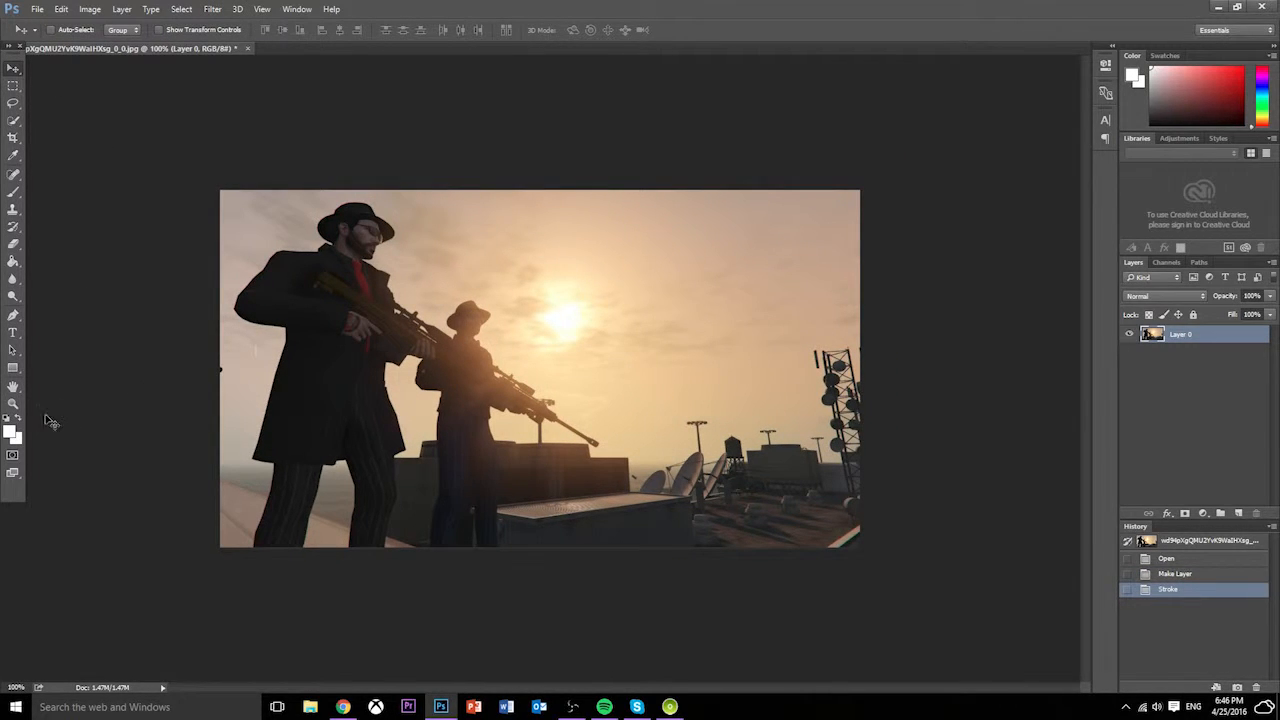
pyautogui.click(13, 403)
pyautogui.moveTo(438, 336)
pyautogui.mouseDown()
pyautogui.moveTo(464, 329)
pyautogui.moveTo(450, 323)
pyautogui.mouseUp()
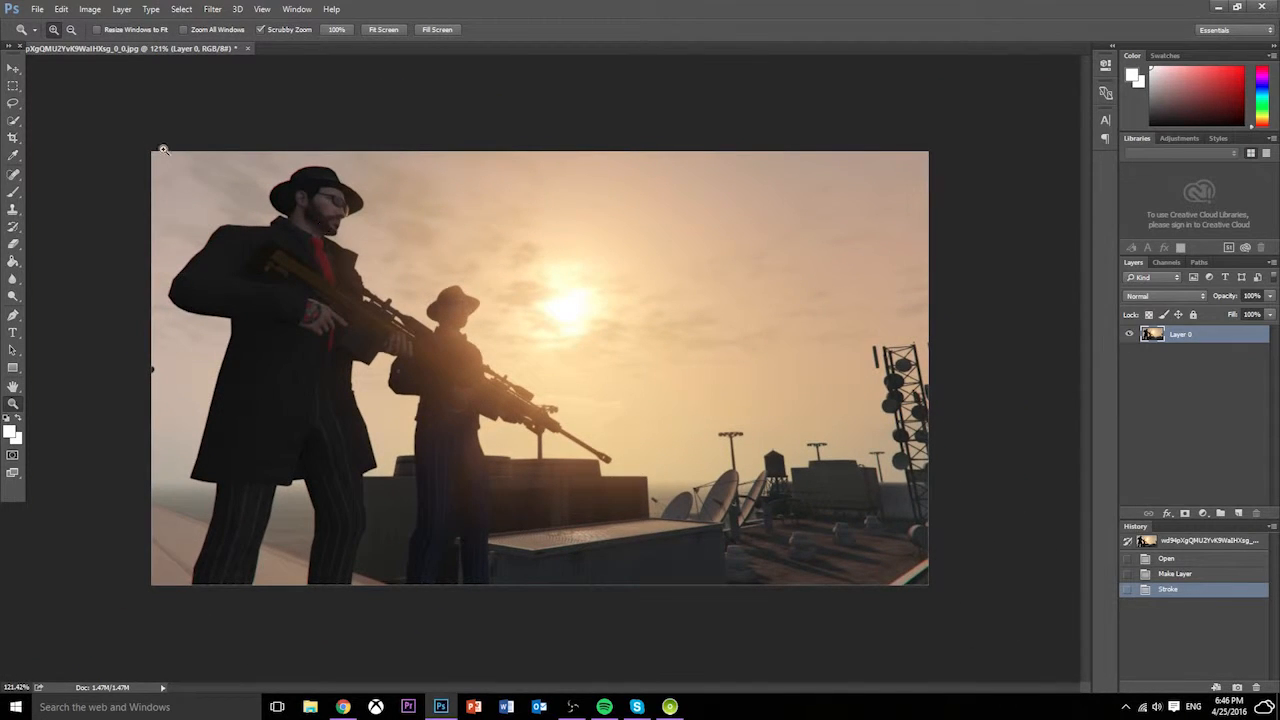
pyautogui.click(13, 68)
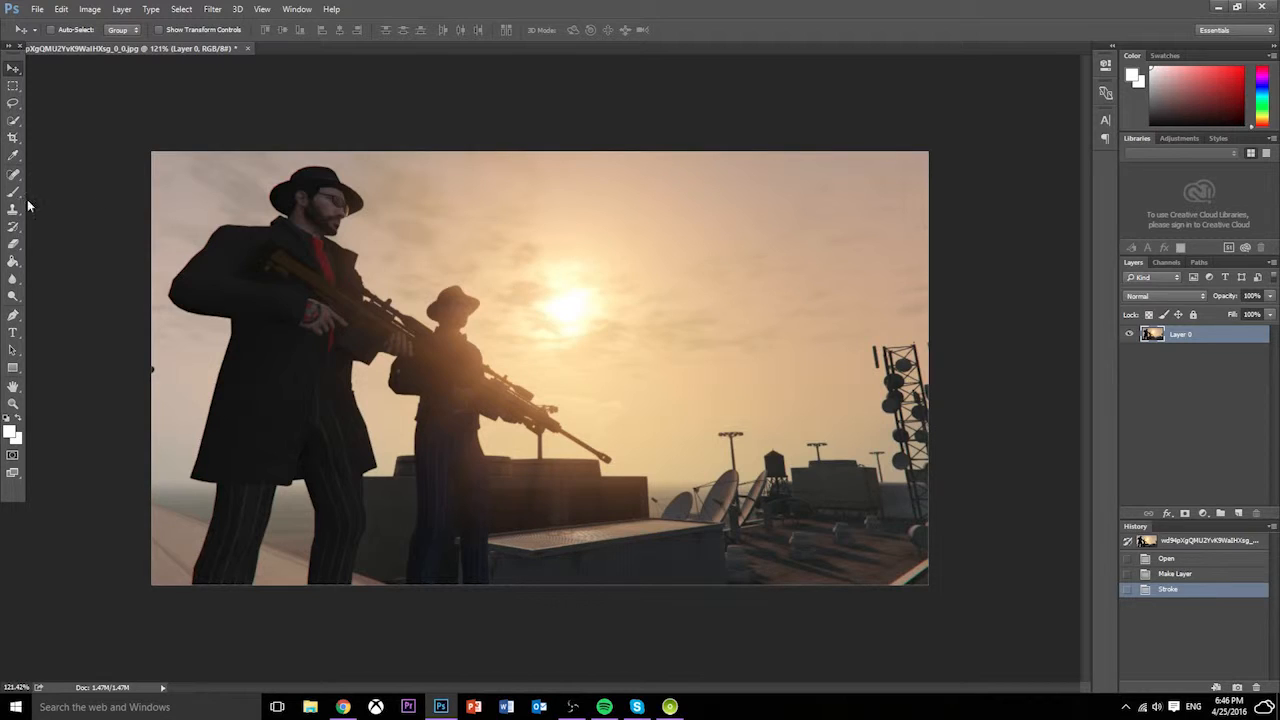
# Step: Add the text "Example Text" in 60 pt Royal Acidbath Outline over the sky of the photo
pyautogui.click(13, 333)
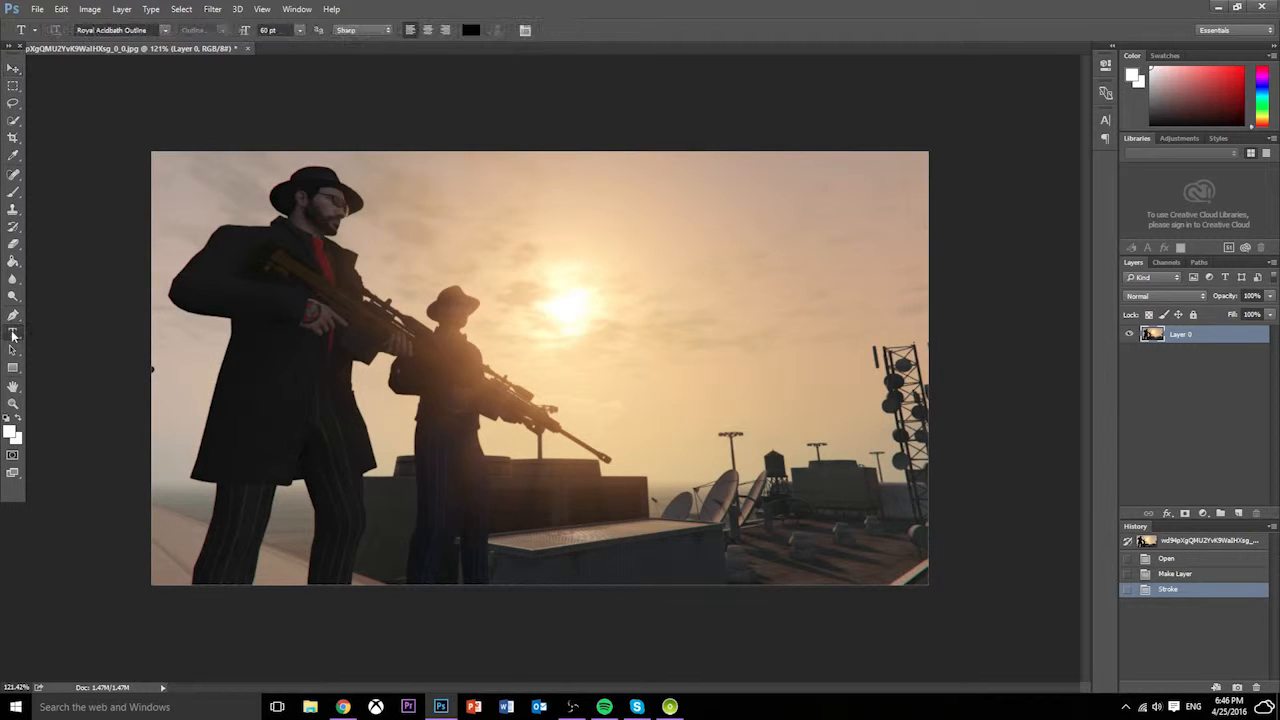
pyautogui.click(580, 212)
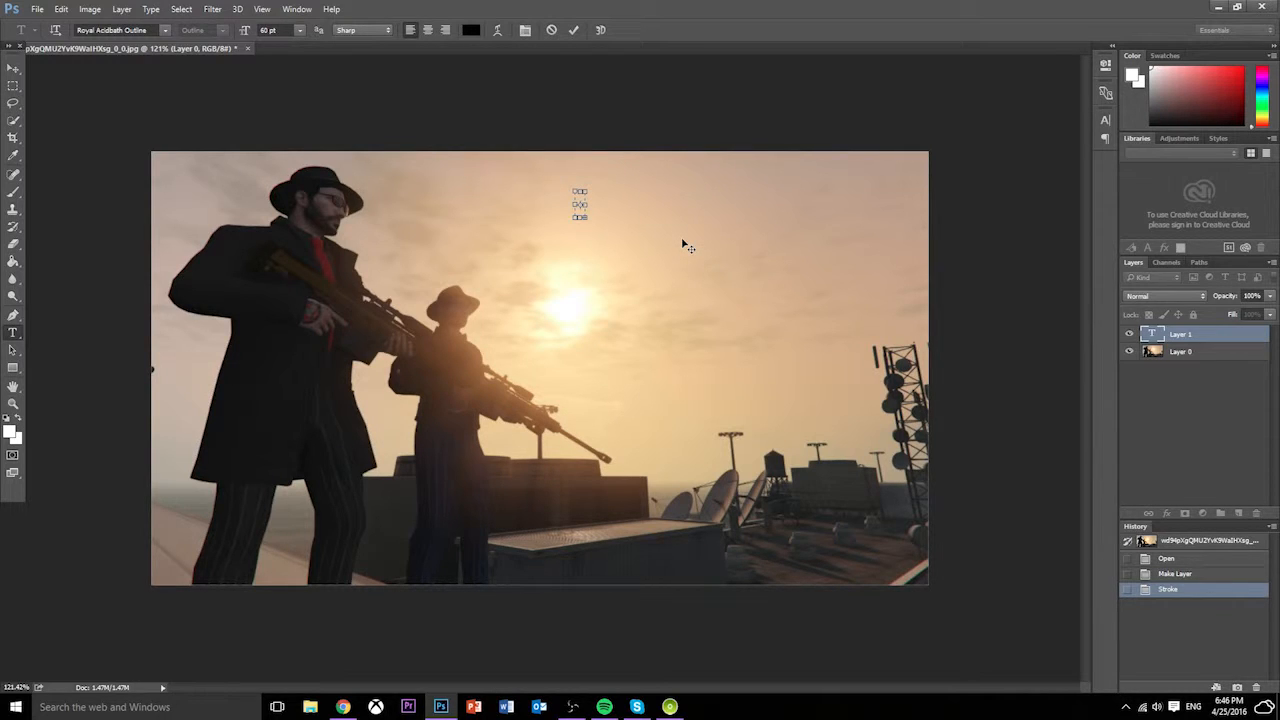
pyautogui.click(552, 31)
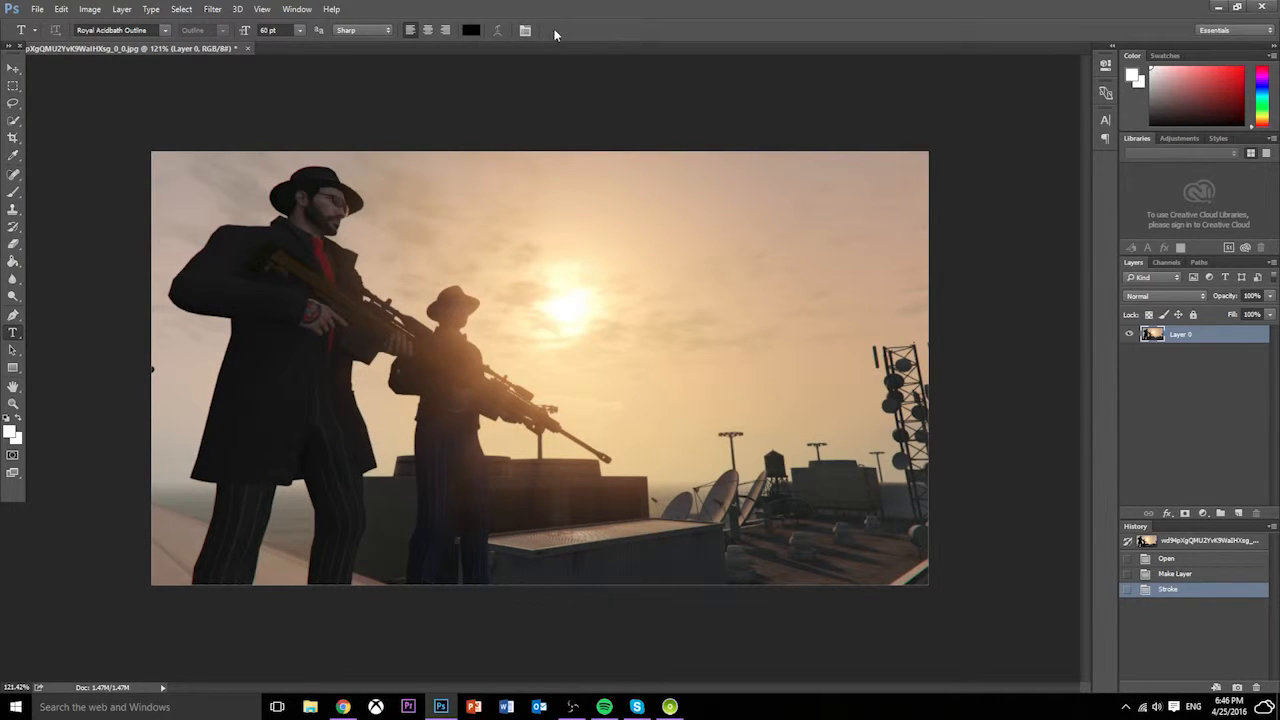
pyautogui.click(565, 231)
pyautogui.write('f')
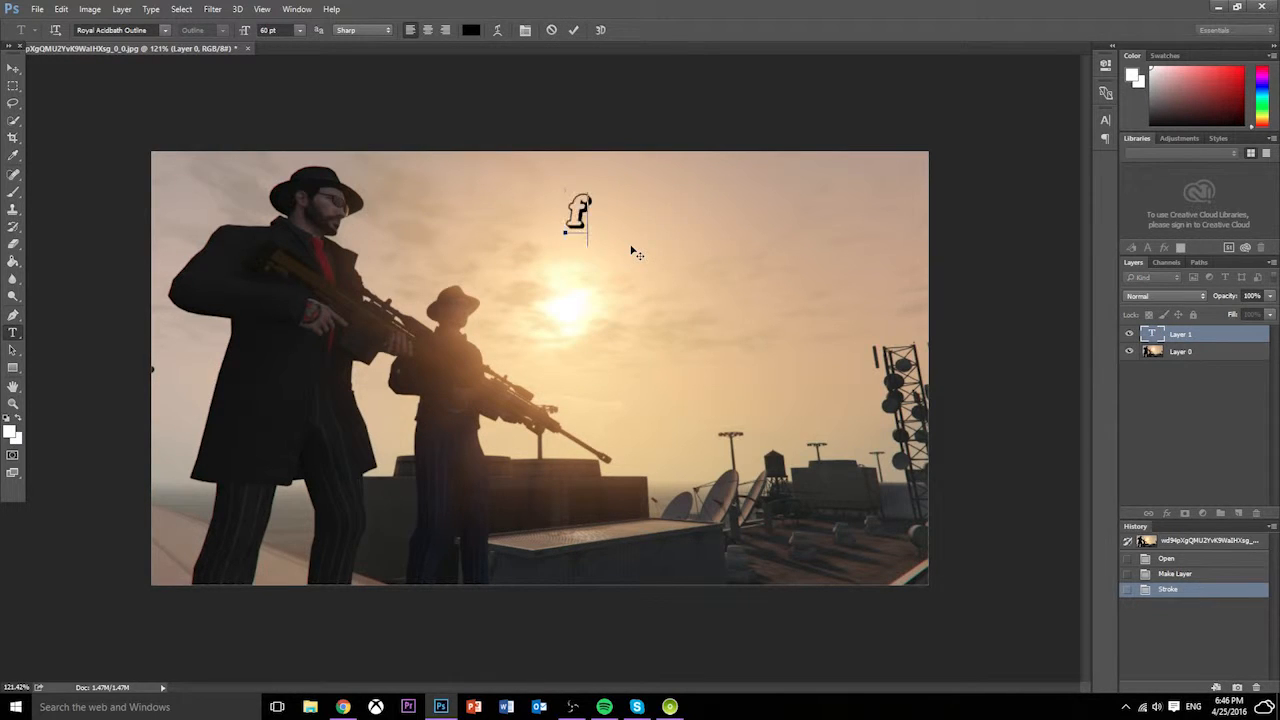
pyautogui.press('BackSpace')
pyautogui.write('Exa')
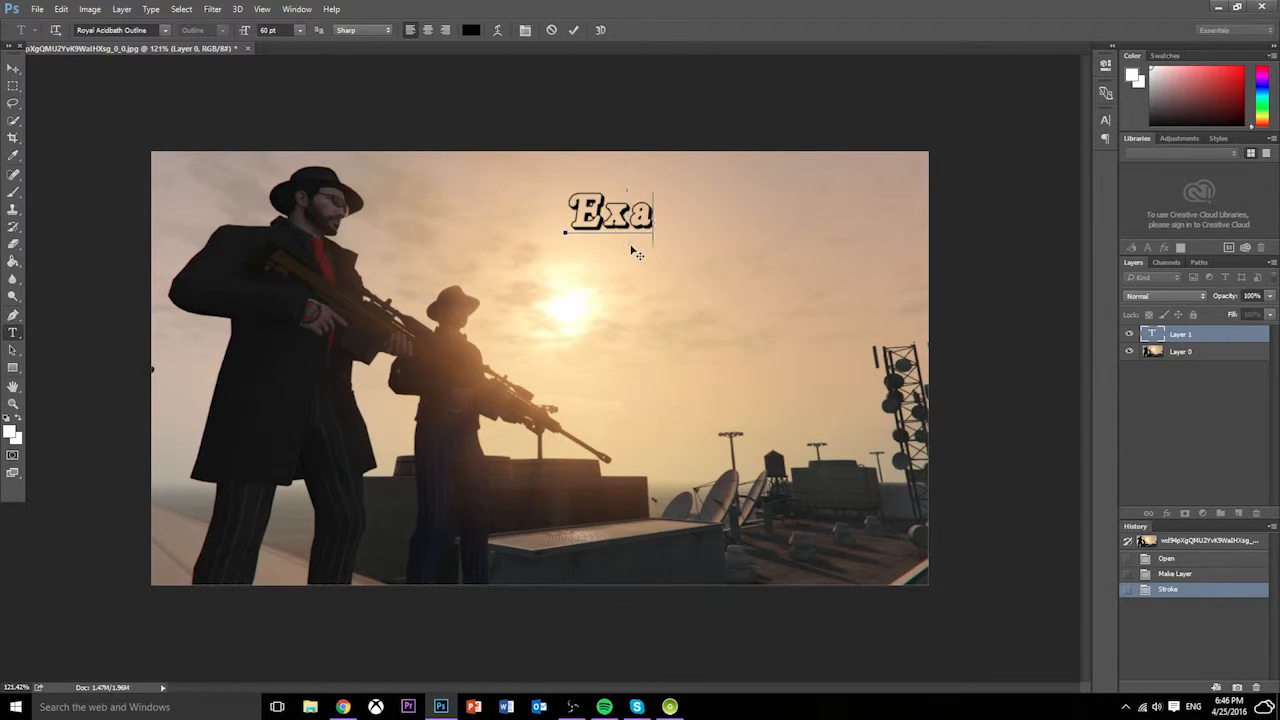
pyautogui.write('mple Text')
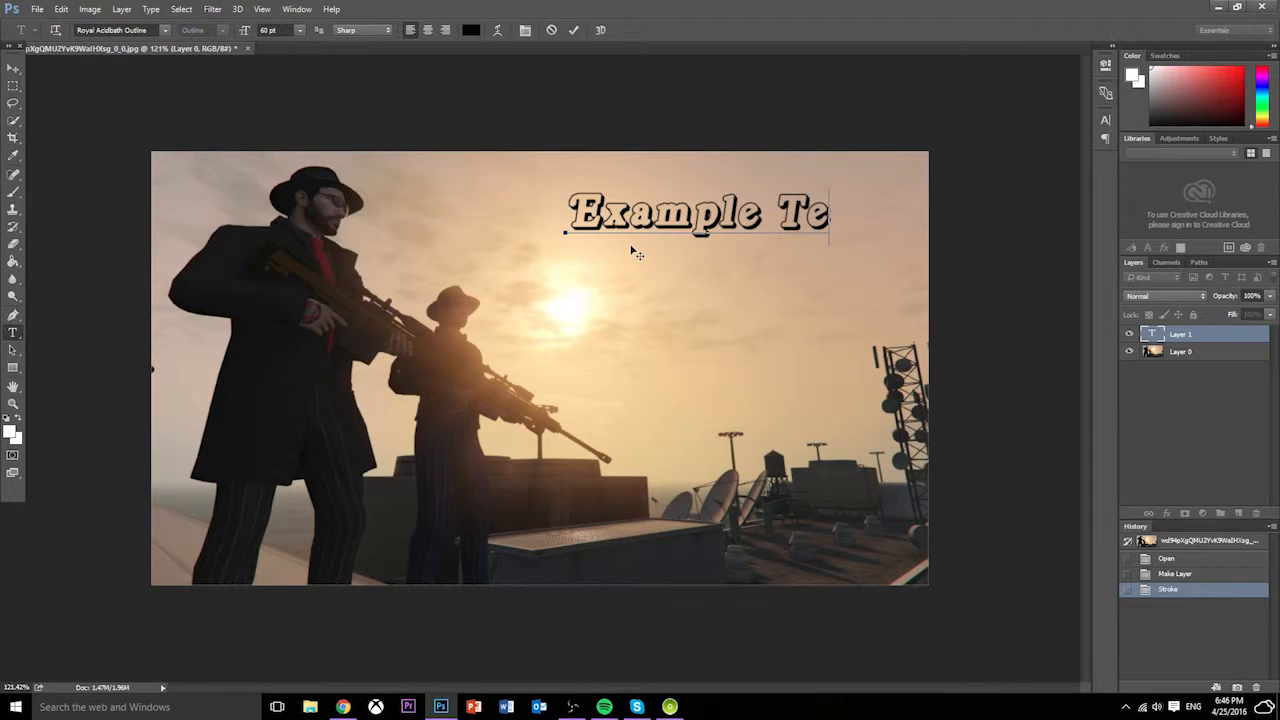
pyautogui.click(573, 29)
# Step: Scale the "Example Text" layer proportionally to about 145% and place it in the photo's upper-right corner
pyautogui.click(13, 68)
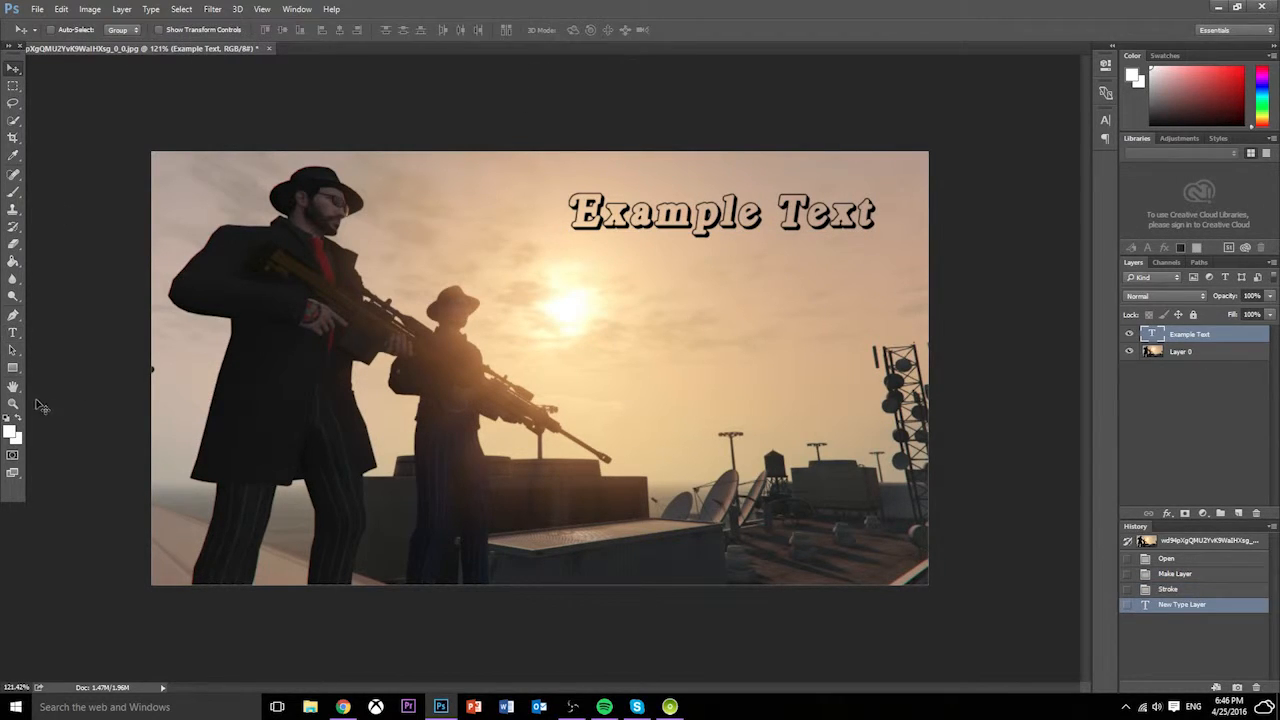
pyautogui.moveTo(698, 222); pyautogui.dragTo(655, 245)
pyautogui.hotkey('ctrl', 't')
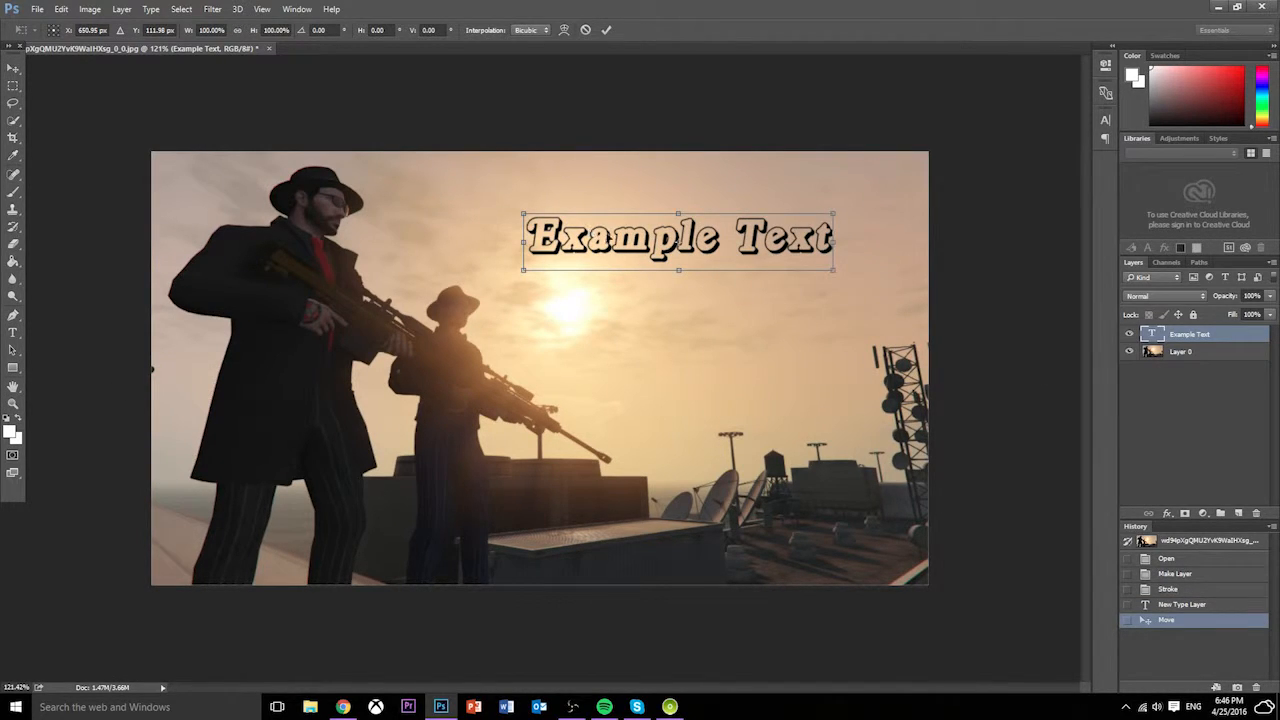
pyautogui.moveTo(836, 213); pyautogui.dragTo(974, 187)
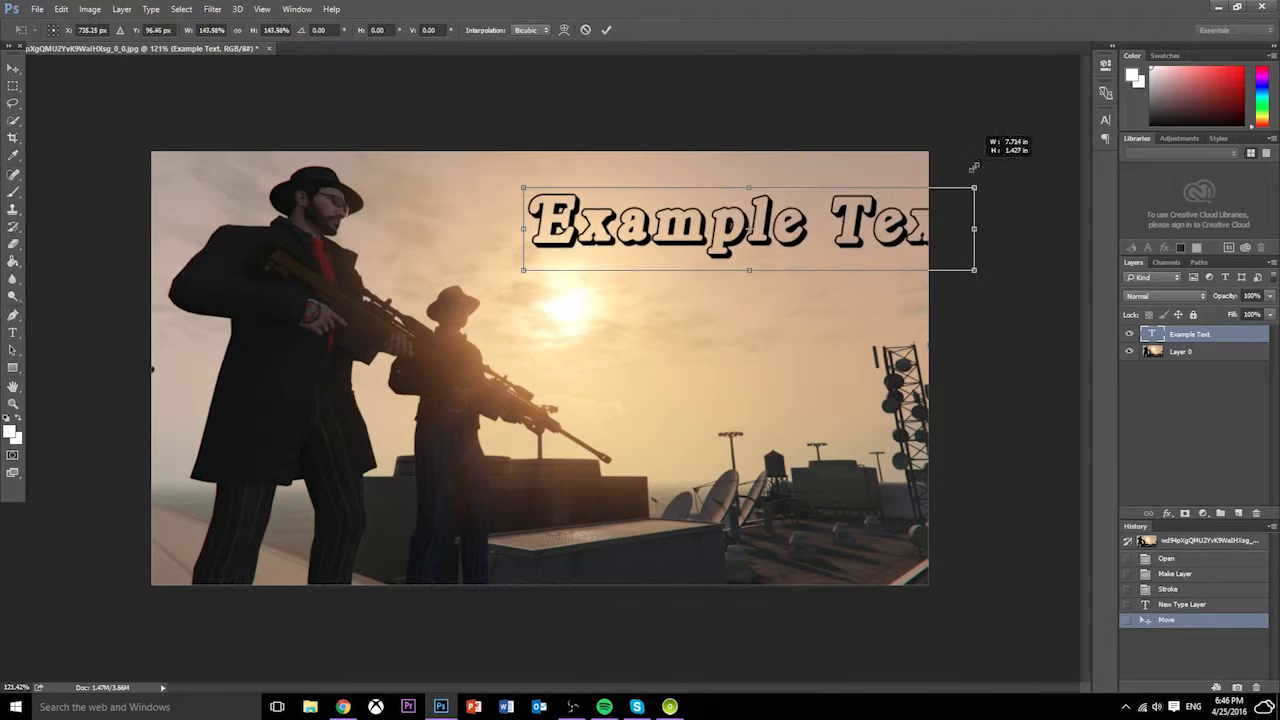
pyautogui.moveTo(888, 236); pyautogui.dragTo(836, 201)
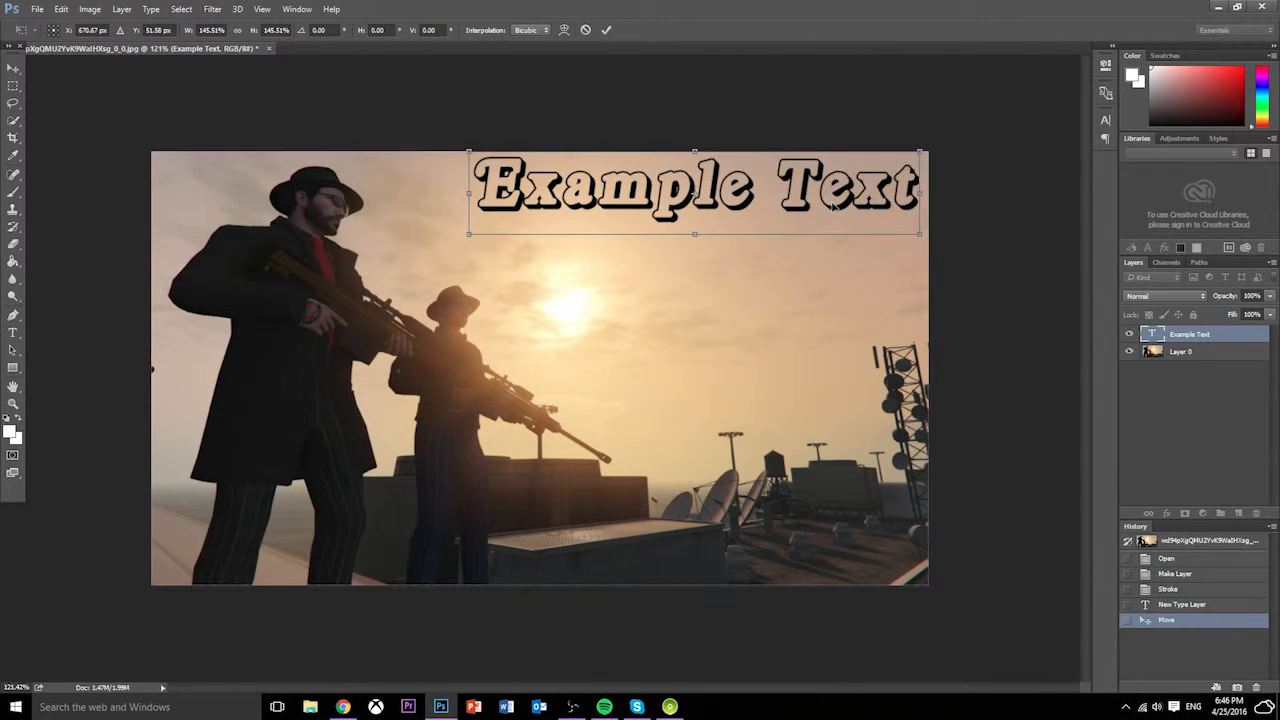
pyautogui.click(606, 30)
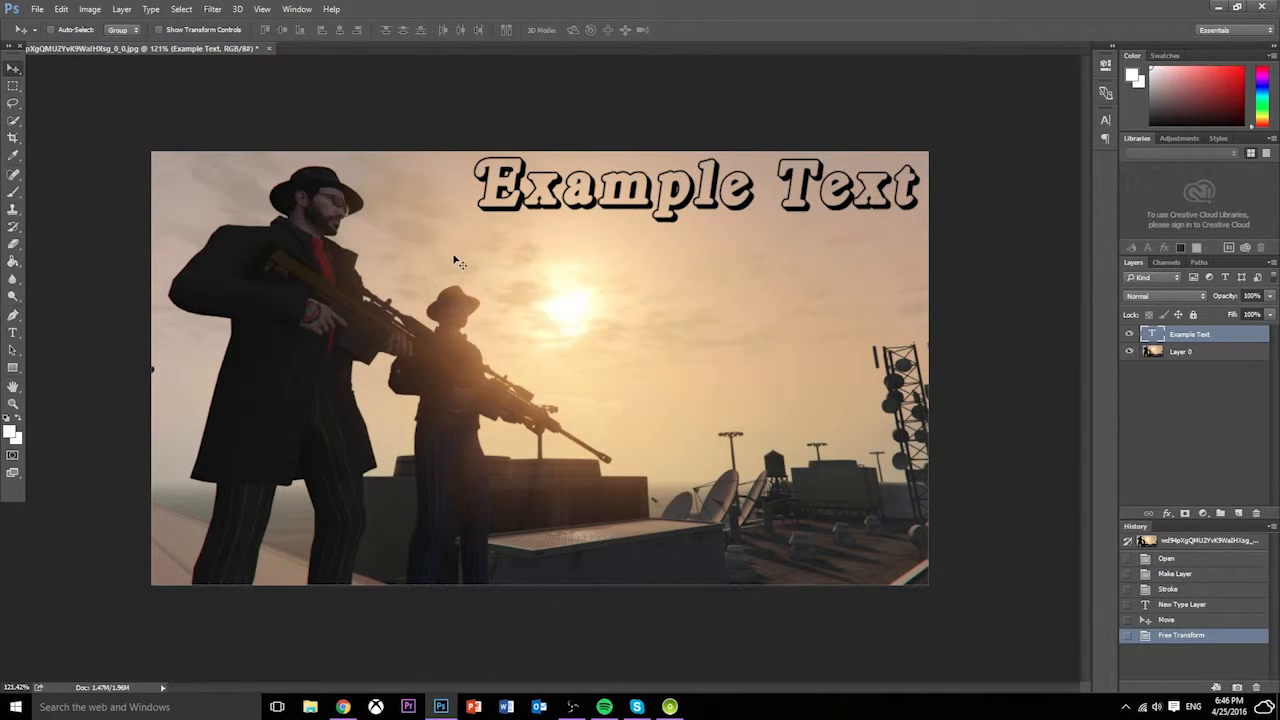
# Step: Rasterize the "Example Text" type layer
pyautogui.click(13, 403)
pyautogui.click(597, 161)
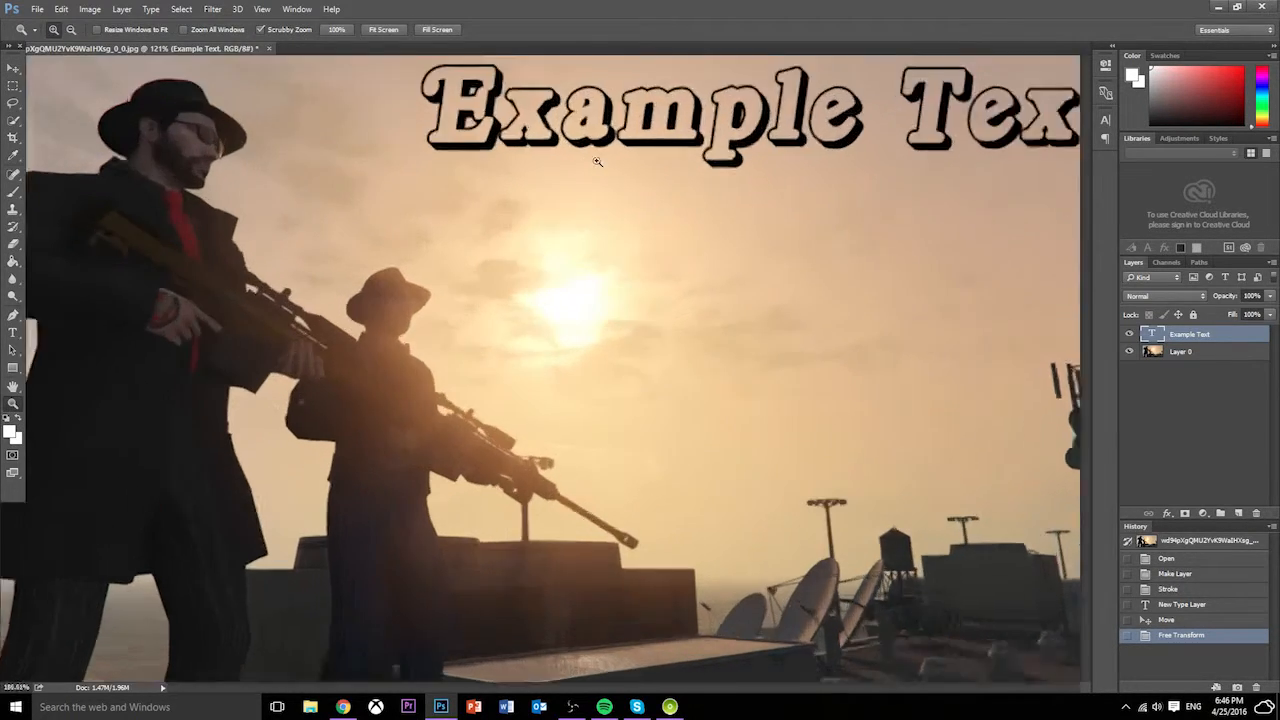
pyautogui.click(597, 161)
pyautogui.click(600, 160)
pyautogui.scroll(3, 632, 153)
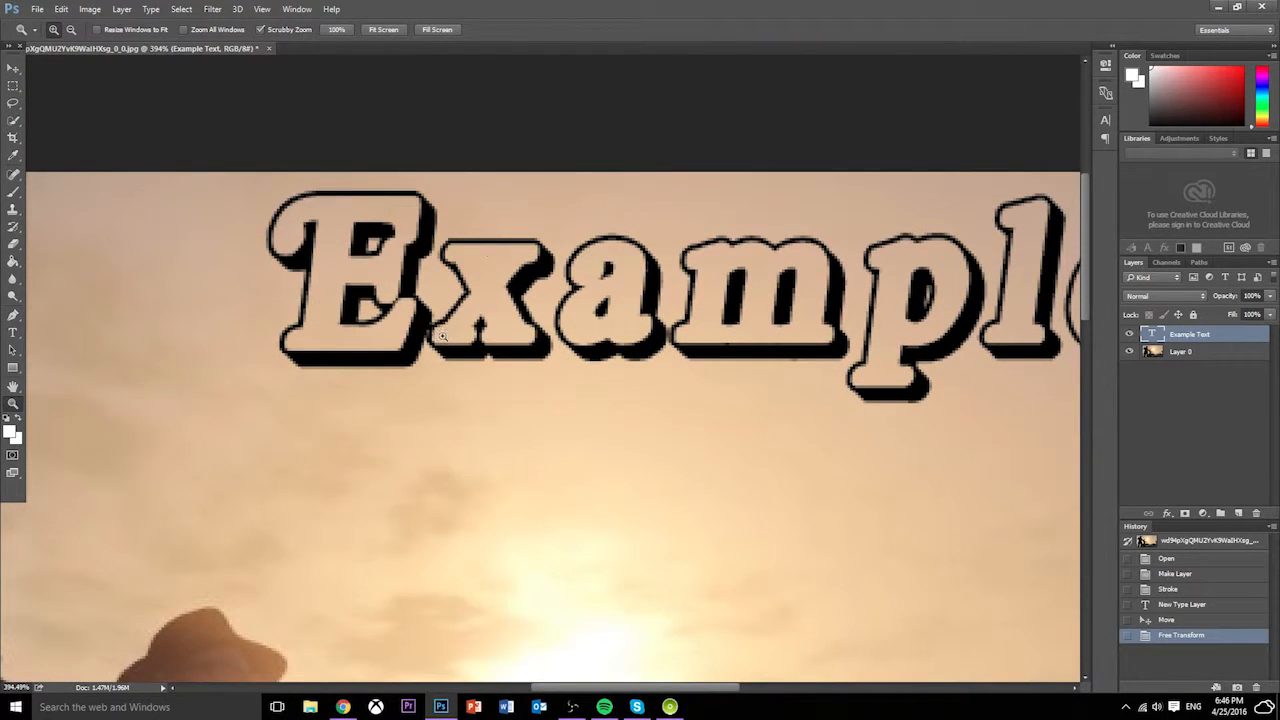
pyautogui.rightClick(1197, 336)
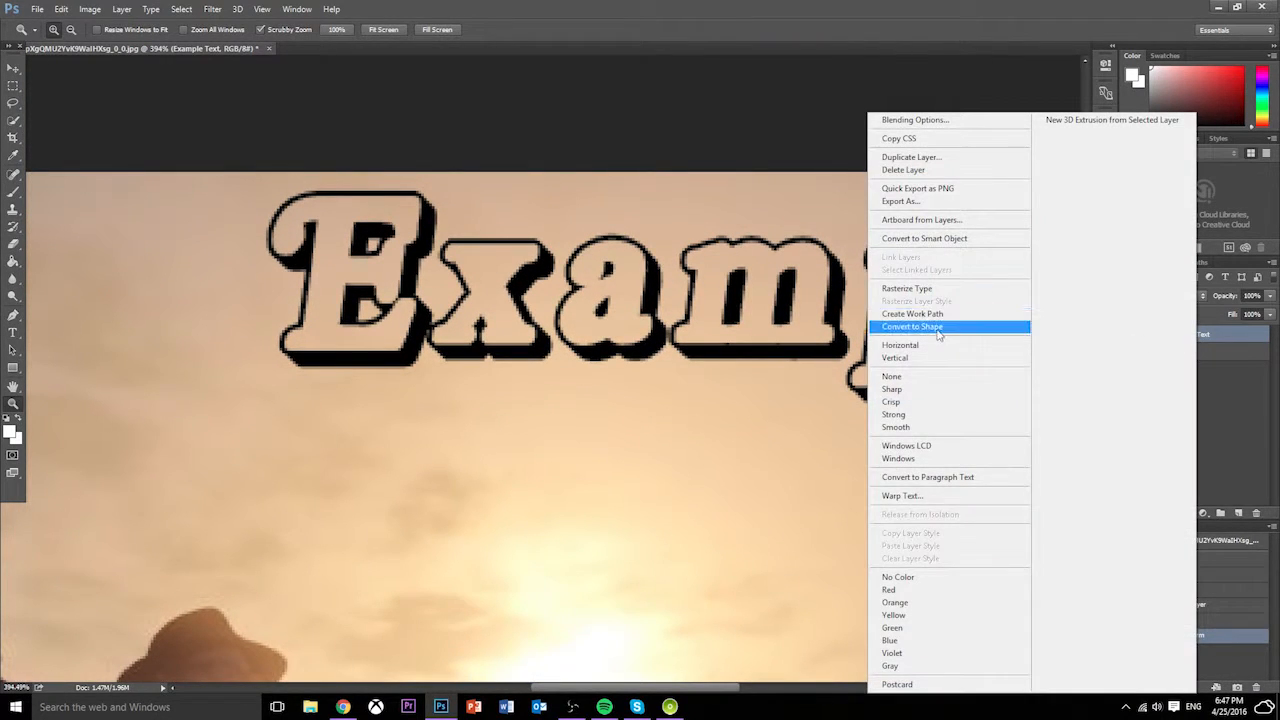
pyautogui.click(915, 288)
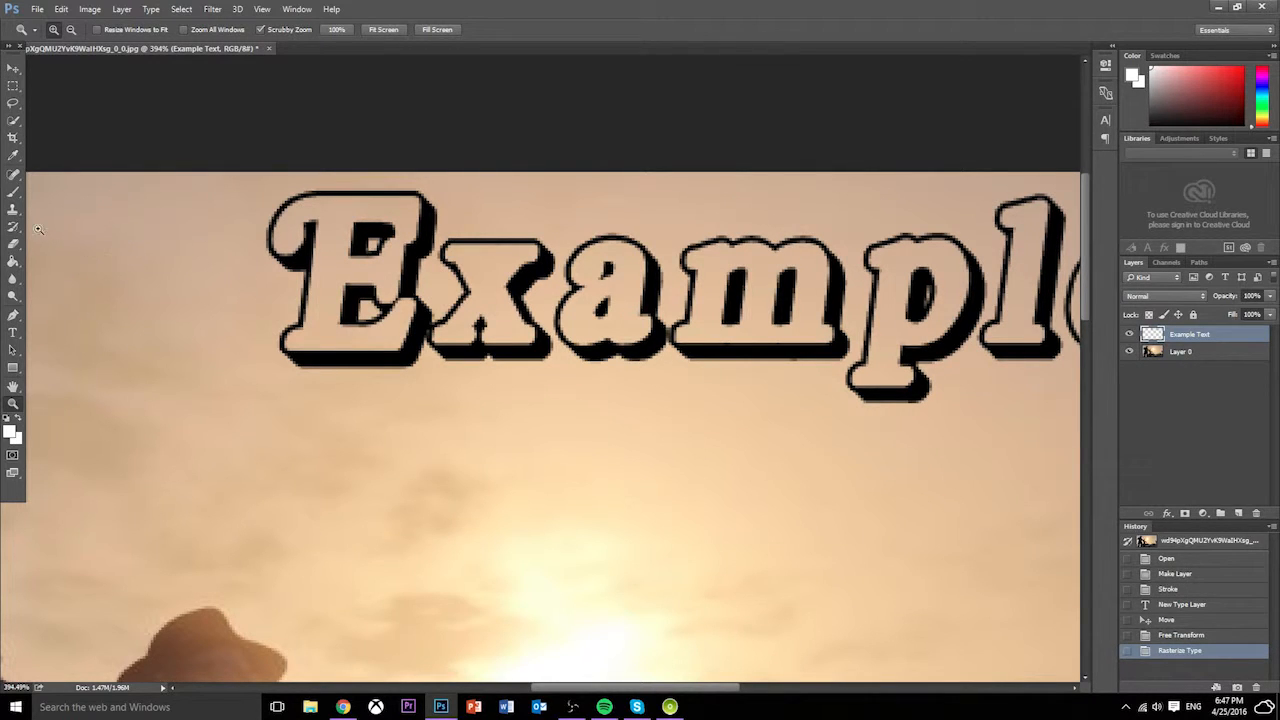
# Step: Fill the inside of every outlined letter in "Example Text" with white using the Paint Bucket tool
pyautogui.click(10, 264)
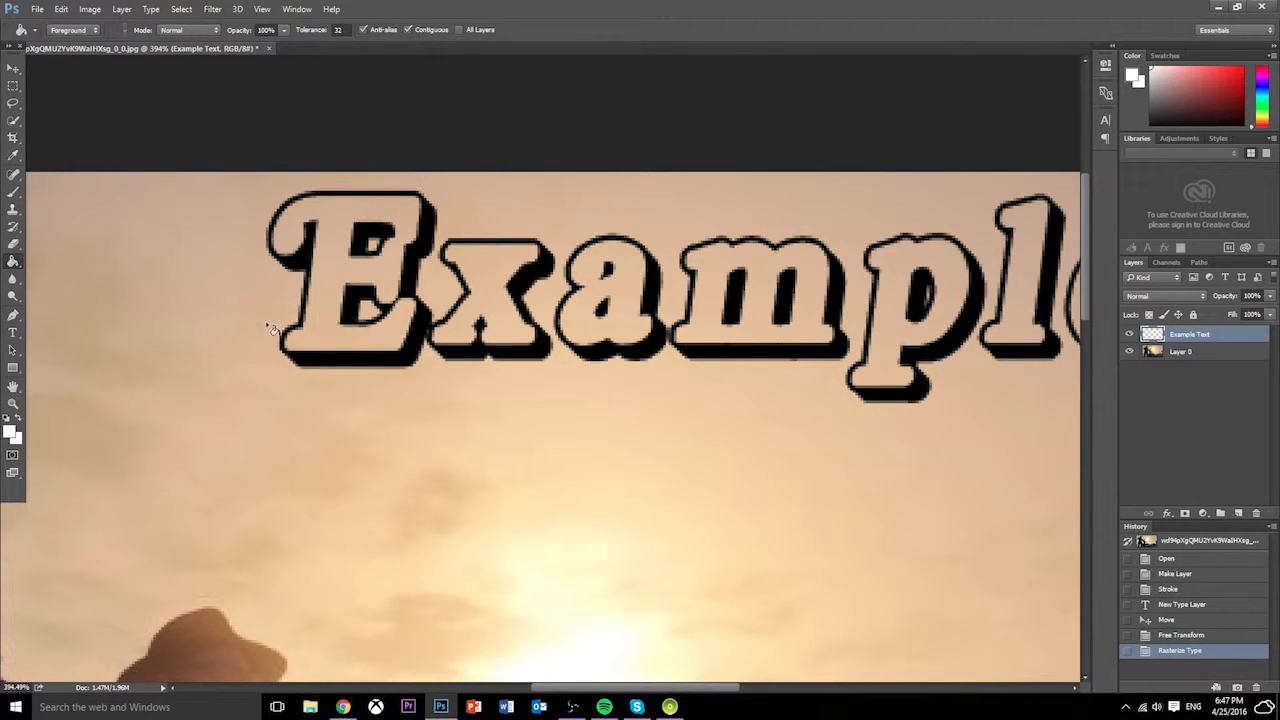
pyautogui.click(340, 282)
pyautogui.click(482, 287)
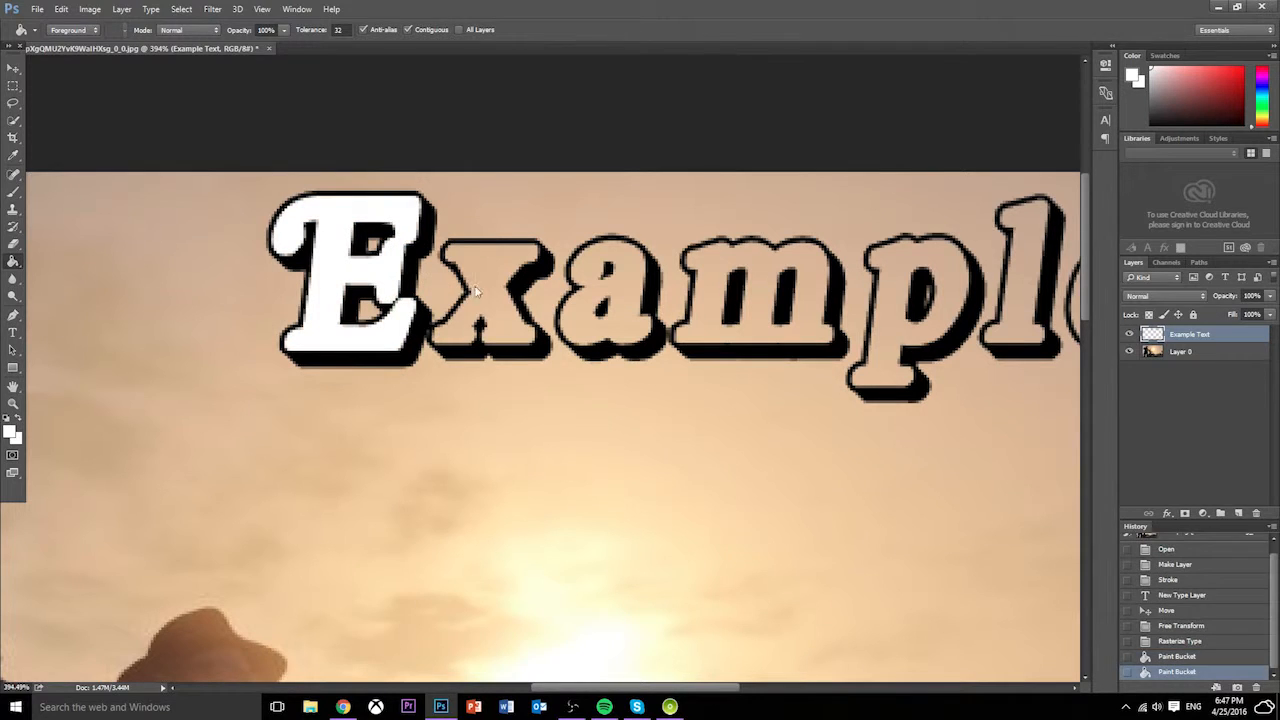
pyautogui.click(584, 332)
pyautogui.click(726, 328)
pyautogui.click(886, 327)
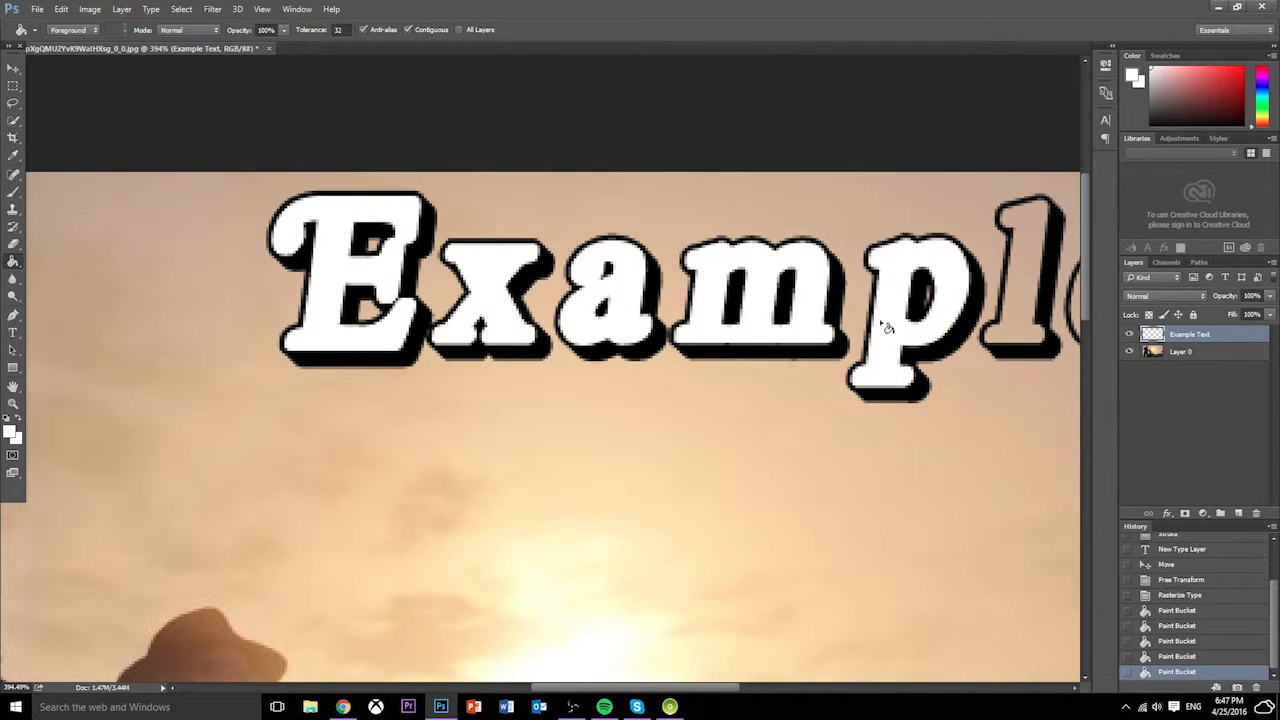
pyautogui.moveTo(680, 688)
pyautogui.mouseDown()
pyautogui.moveTo(859, 666)
pyautogui.moveTo(834, 668)
pyautogui.mouseUp()
pyautogui.click(228, 295)
pyautogui.click(310, 328)
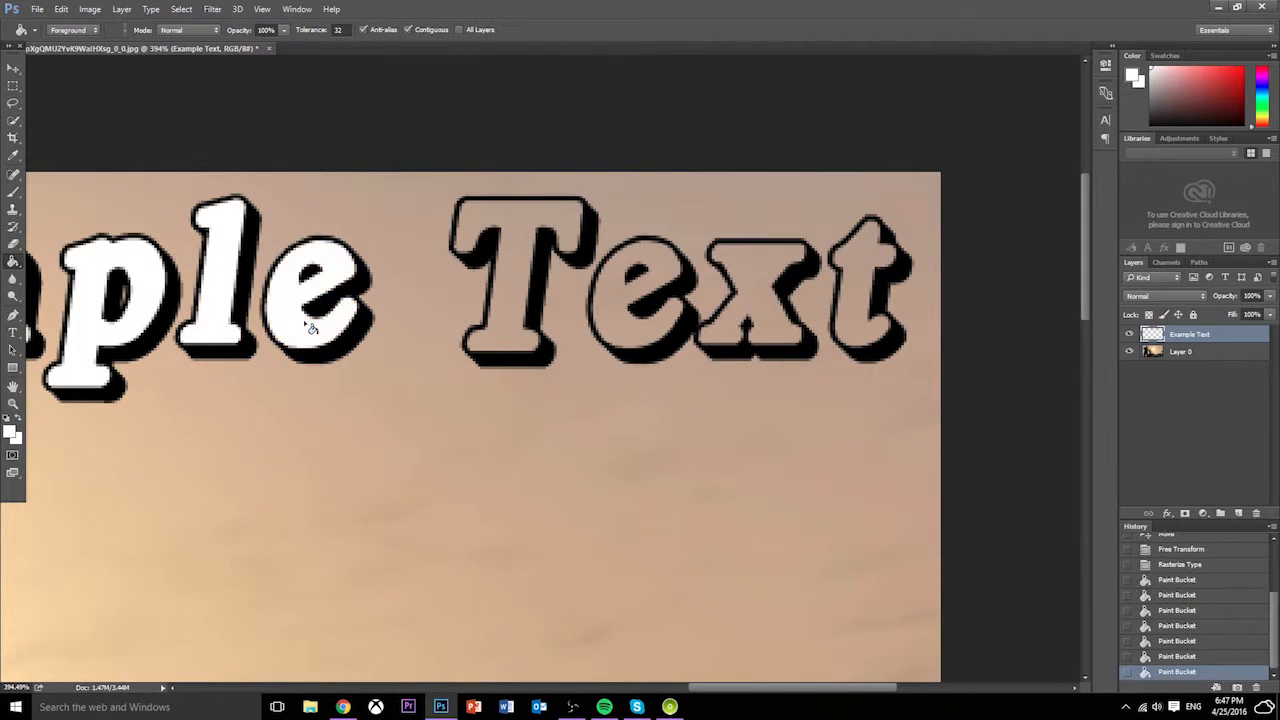
pyautogui.click(523, 246)
pyautogui.click(618, 285)
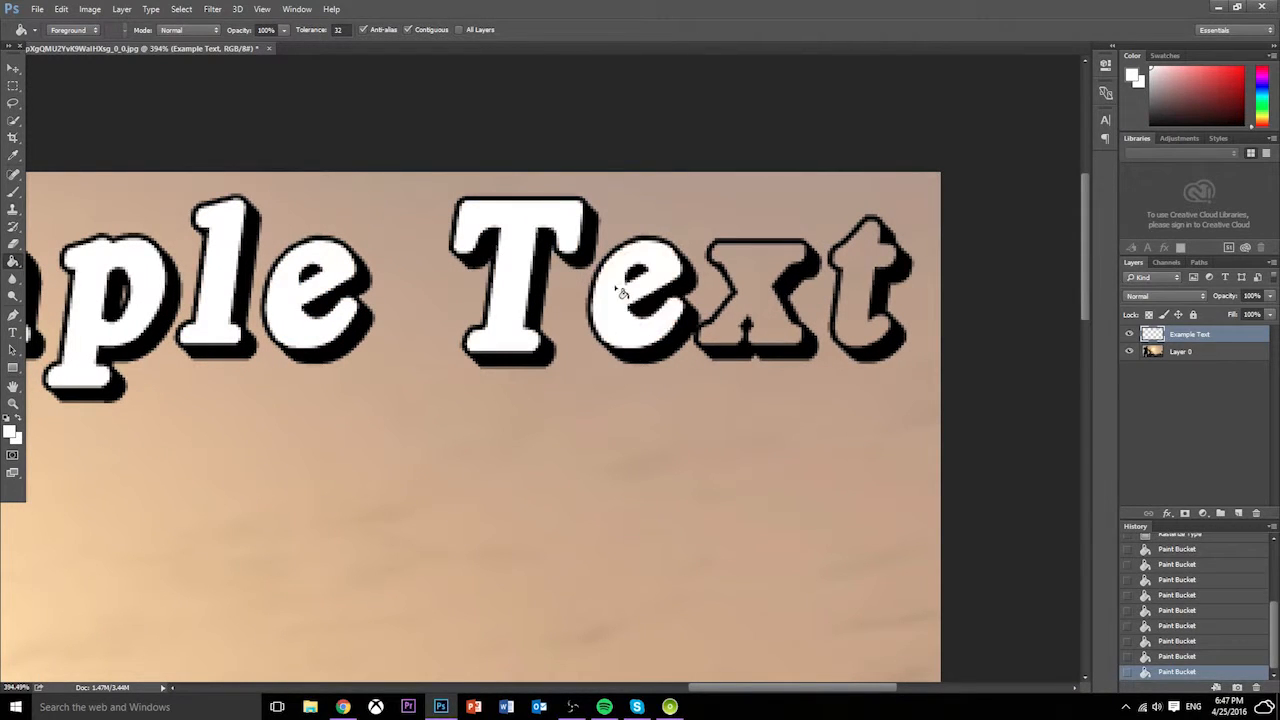
pyautogui.click(765, 290)
pyautogui.click(869, 298)
pyautogui.click(14, 404)
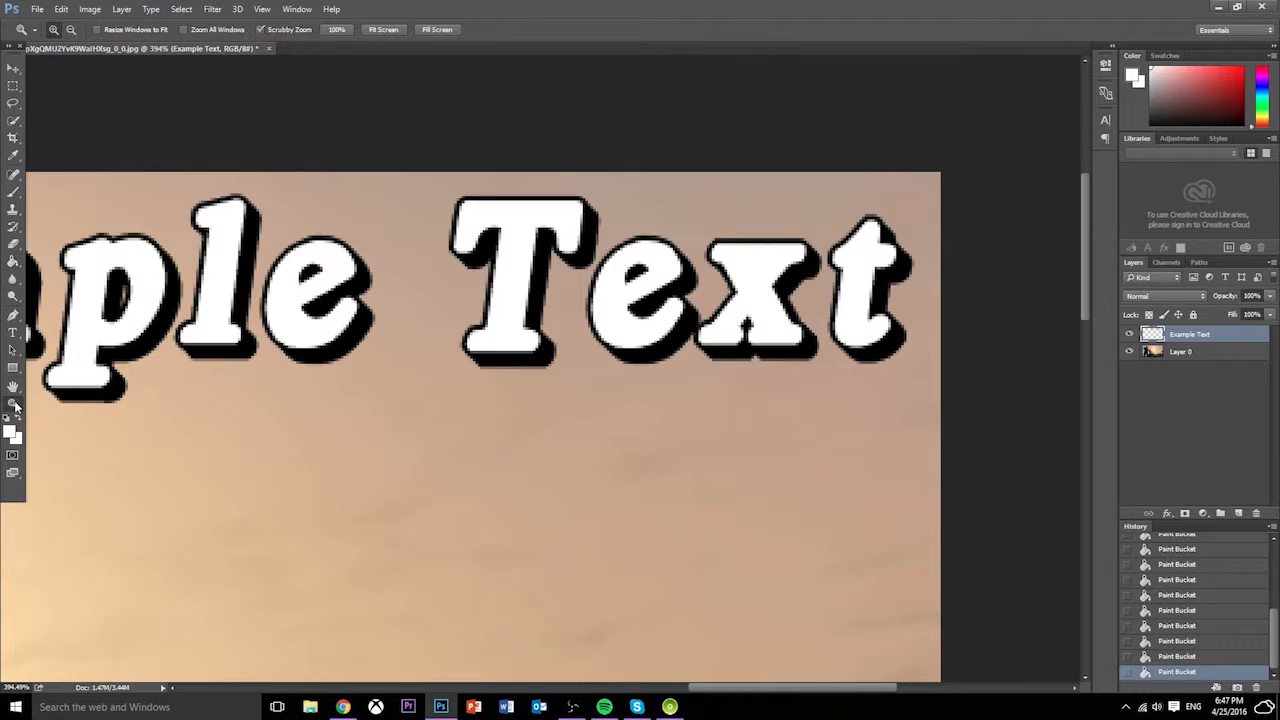
pyautogui.moveTo(563, 344); pyautogui.dragTo(498, 359)
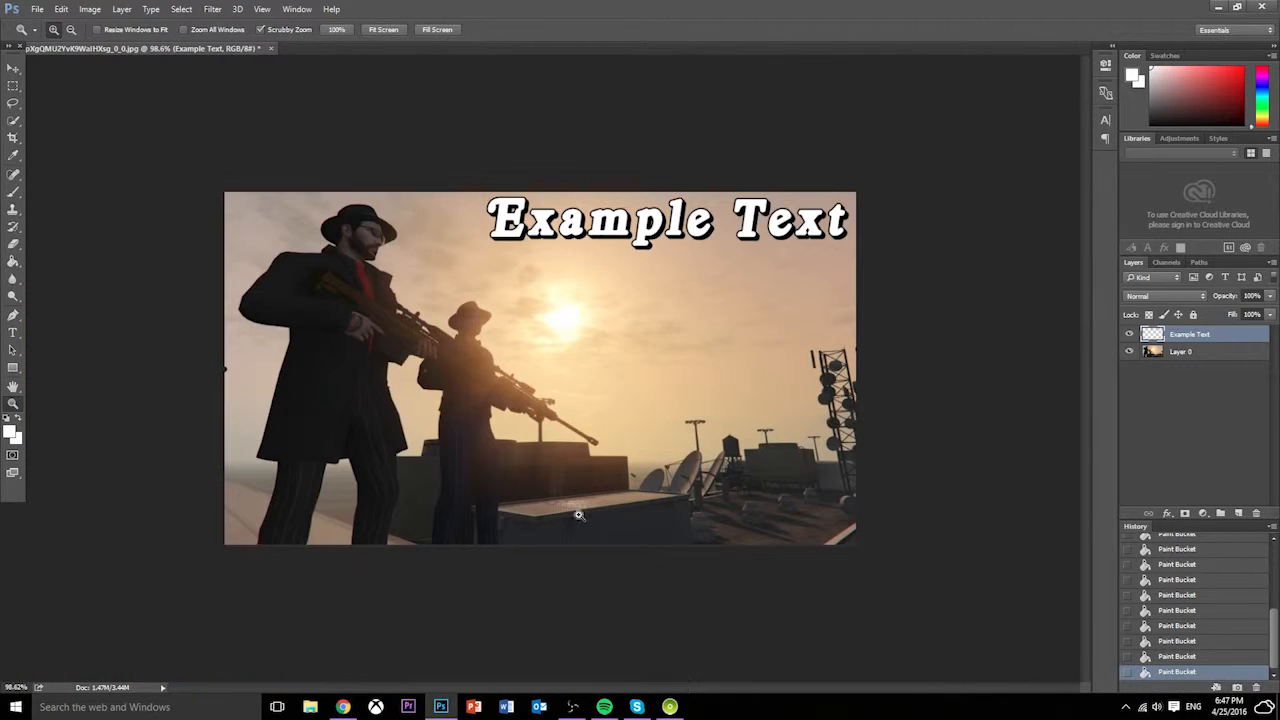
pyautogui.click(13, 67)
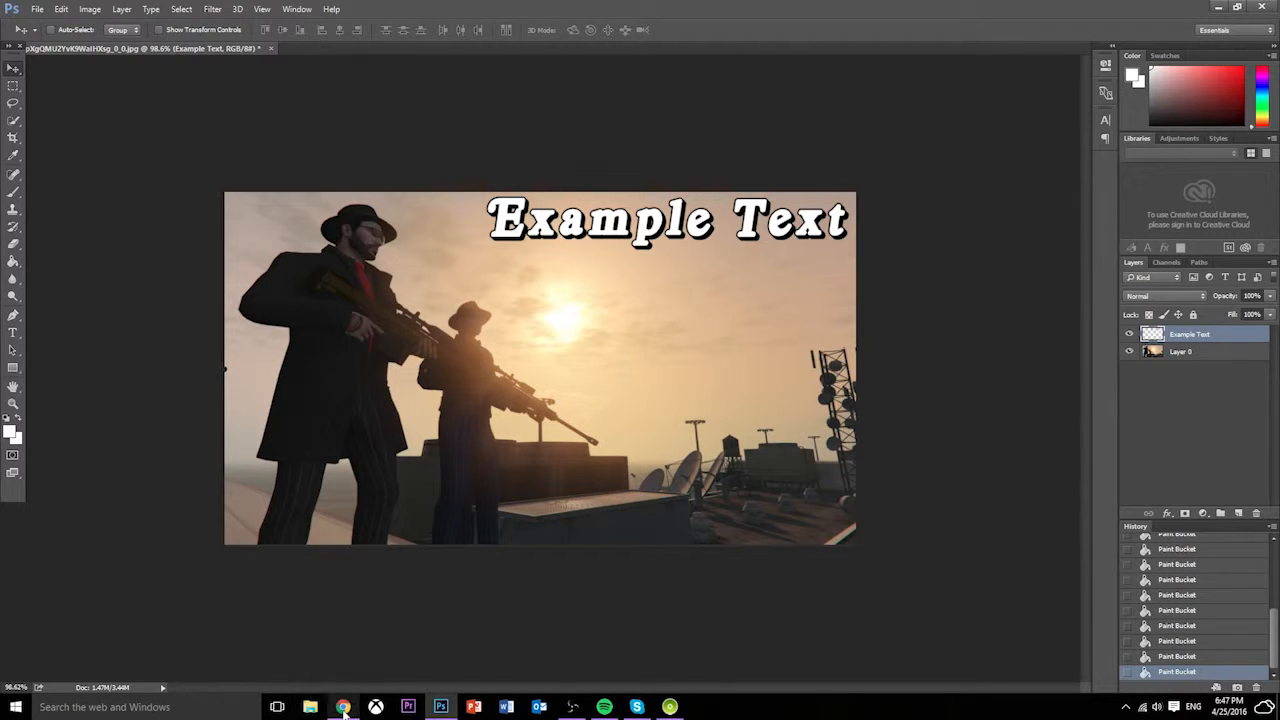
# Step: View the Dualtage image from the Thumbnails folder as a reference, and return to the Photoshop document
pyautogui.moveTo(344, 709)
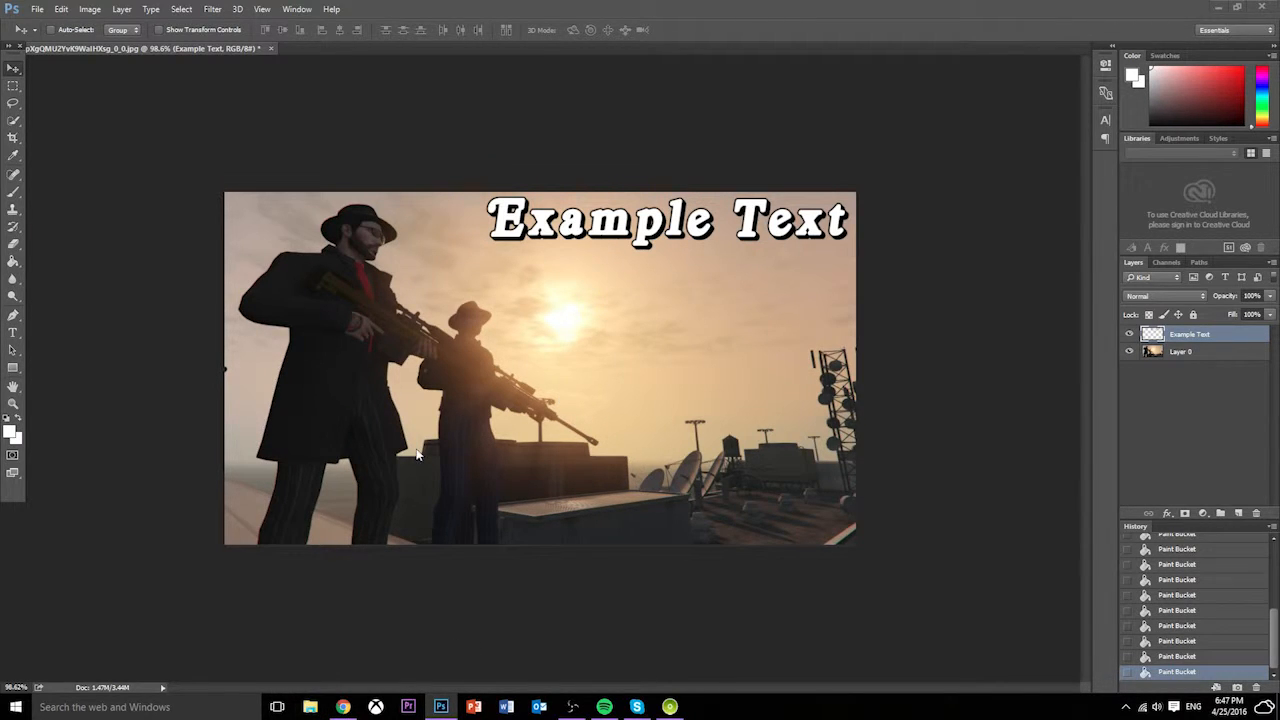
pyautogui.press('super+e')
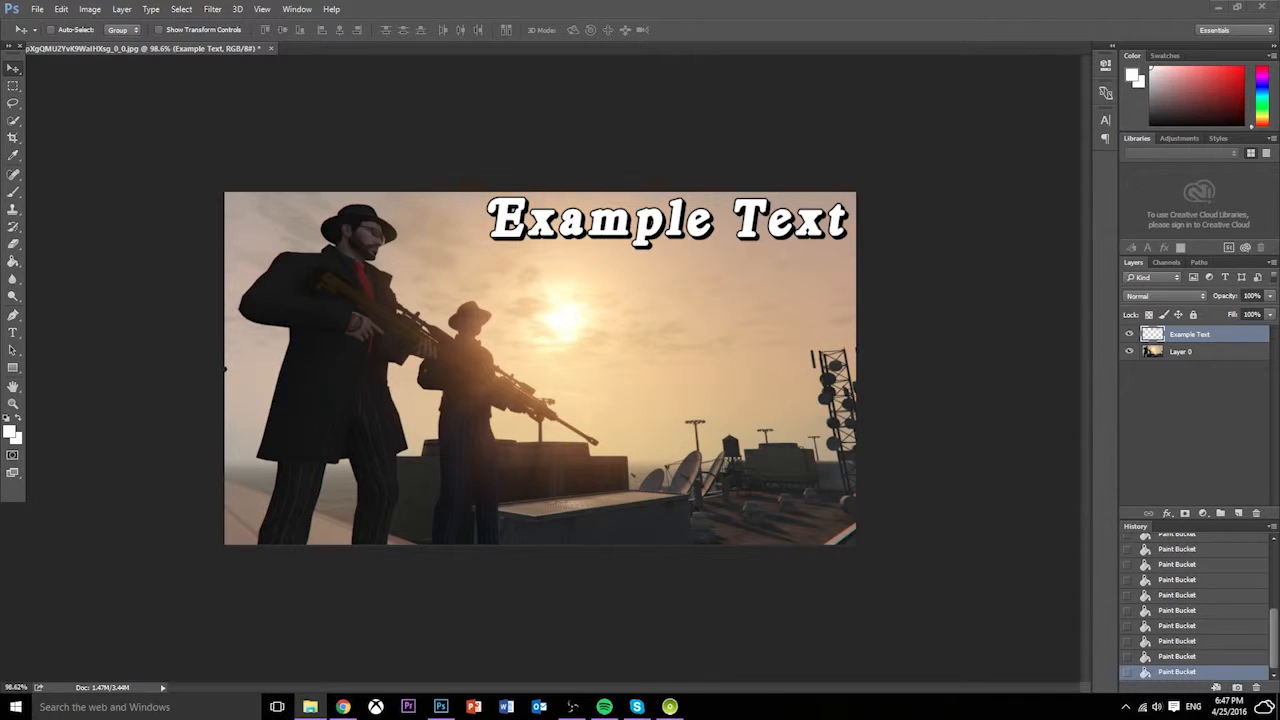
pyautogui.moveTo(1033, 88); pyautogui.dragTo(318, 62)
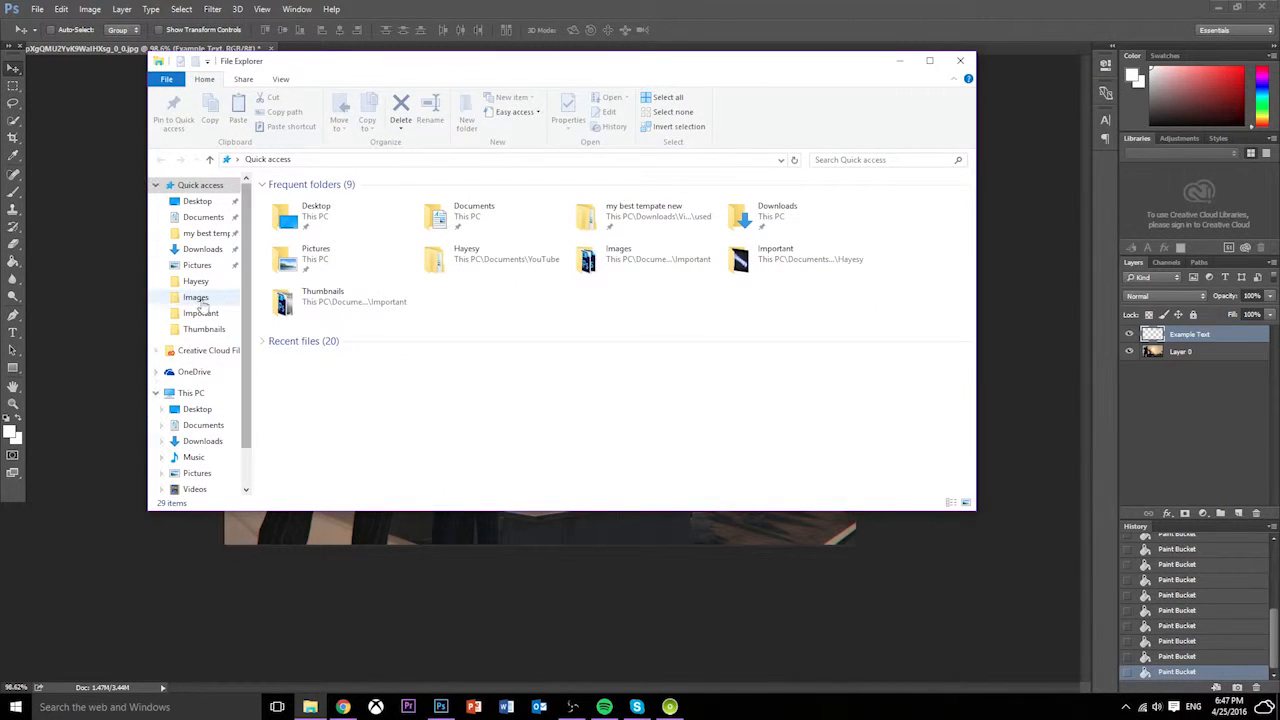
pyautogui.click(205, 329)
pyautogui.doubleClick(298, 215)
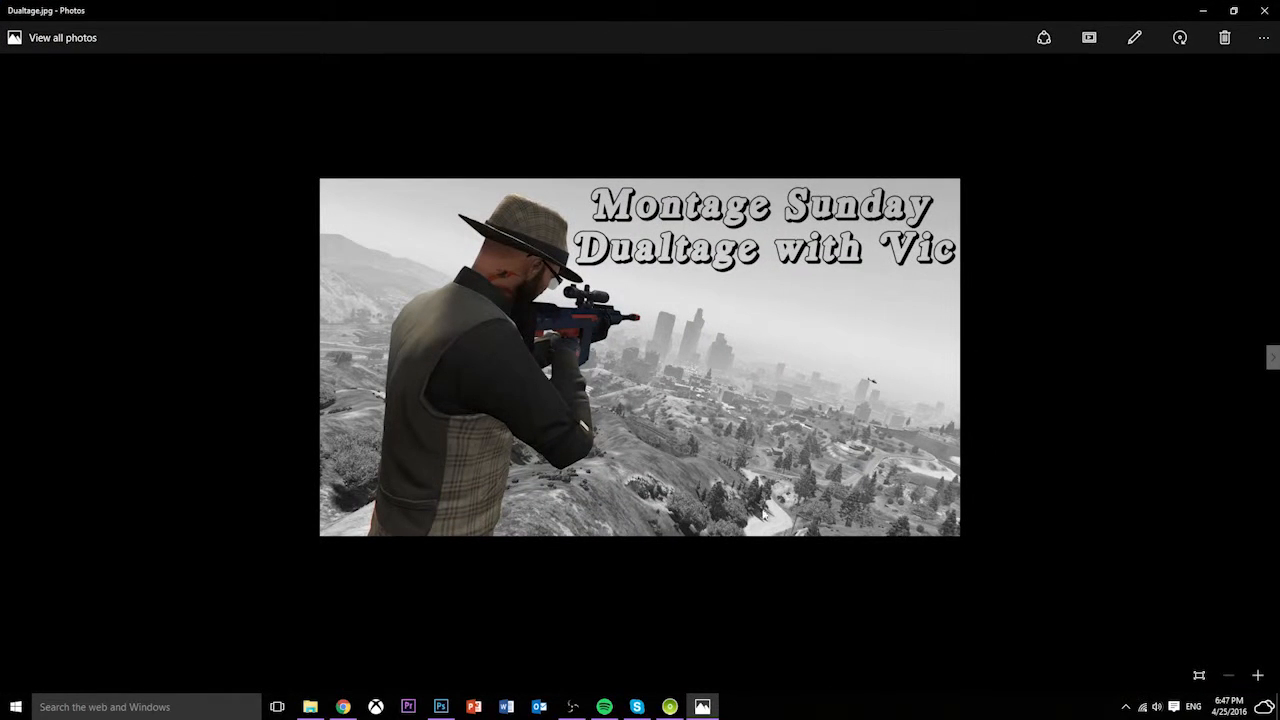
pyautogui.click(1261, 11)
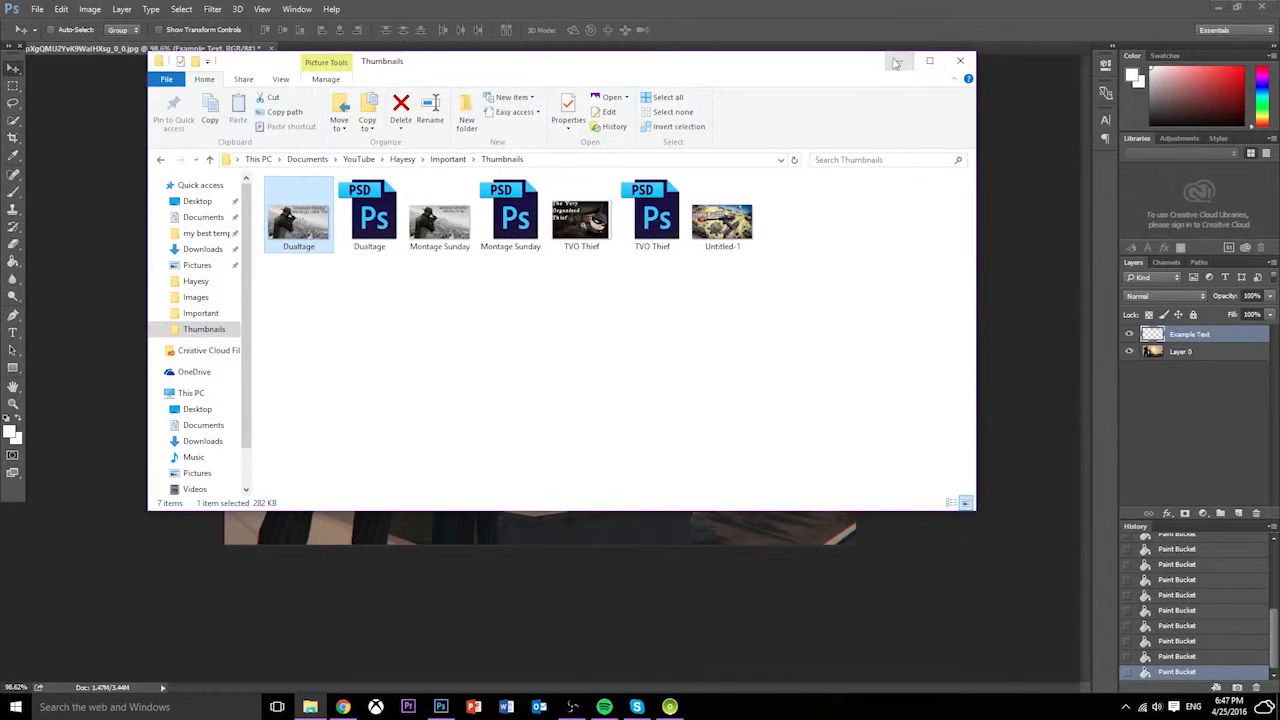
pyautogui.click(898, 57)
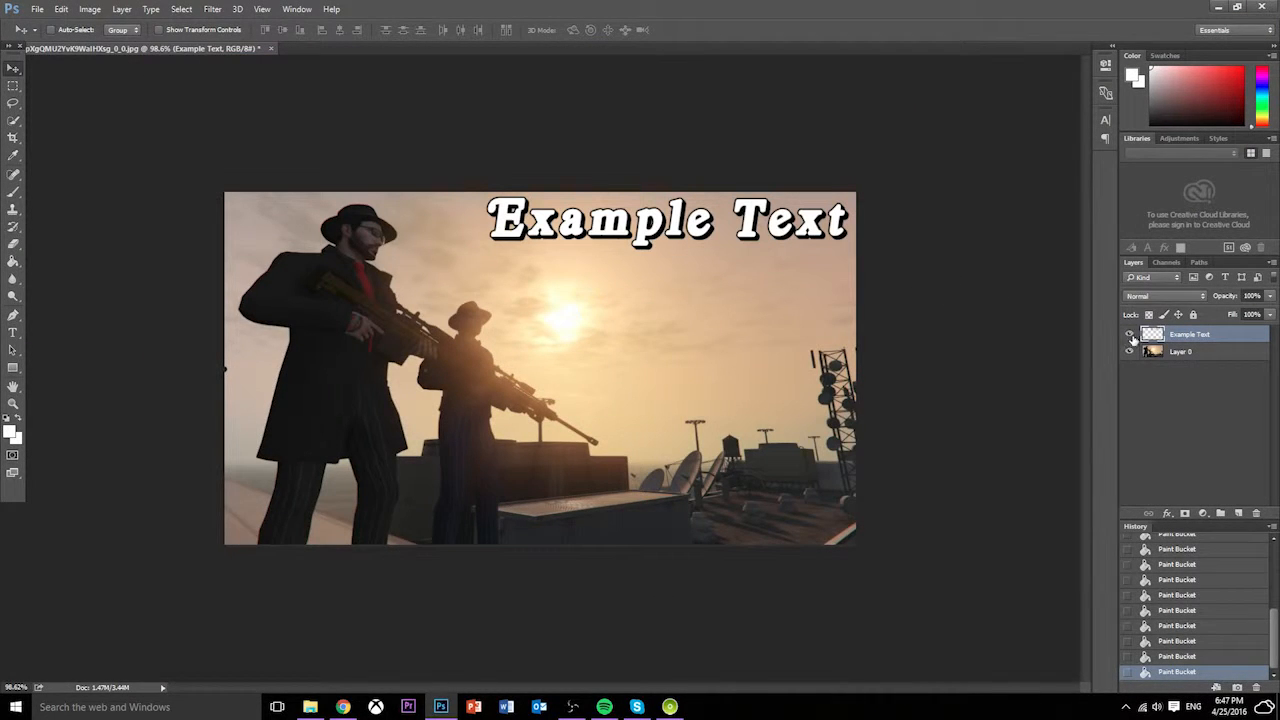
# Step: Hide the "Example Text" layer and delete it
pyautogui.click(1130, 336)
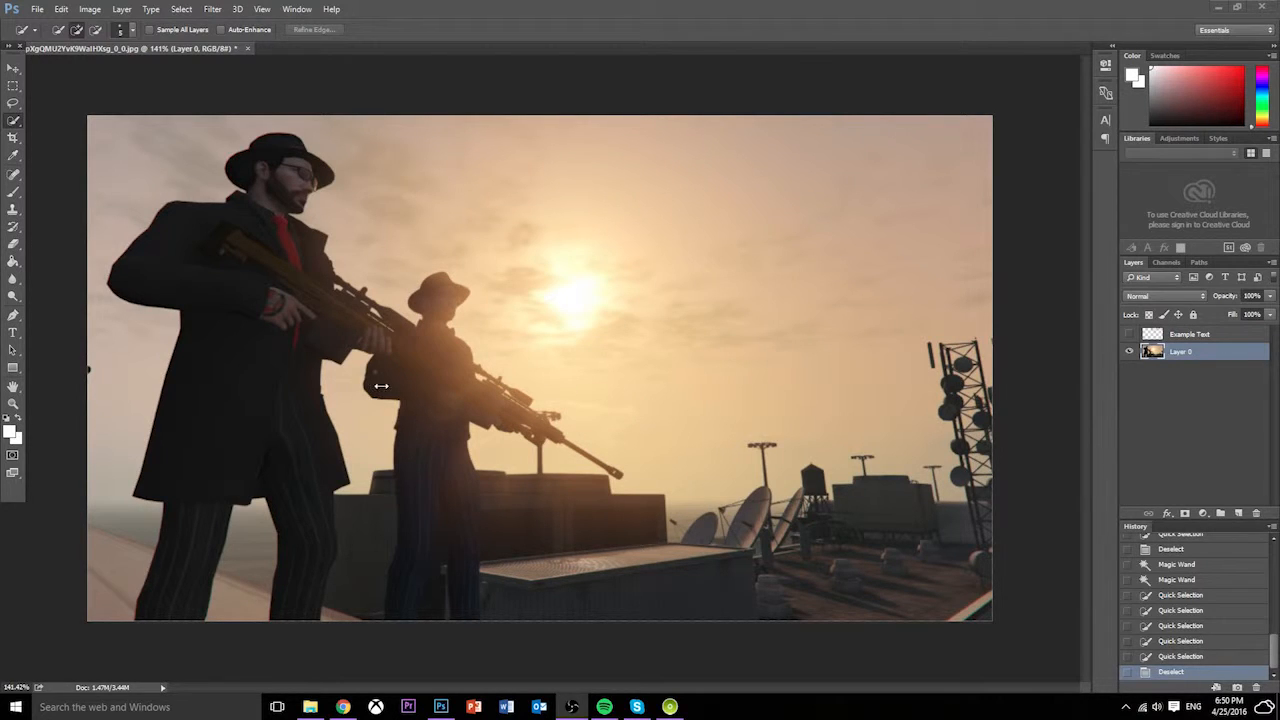
pyautogui.click(15, 69)
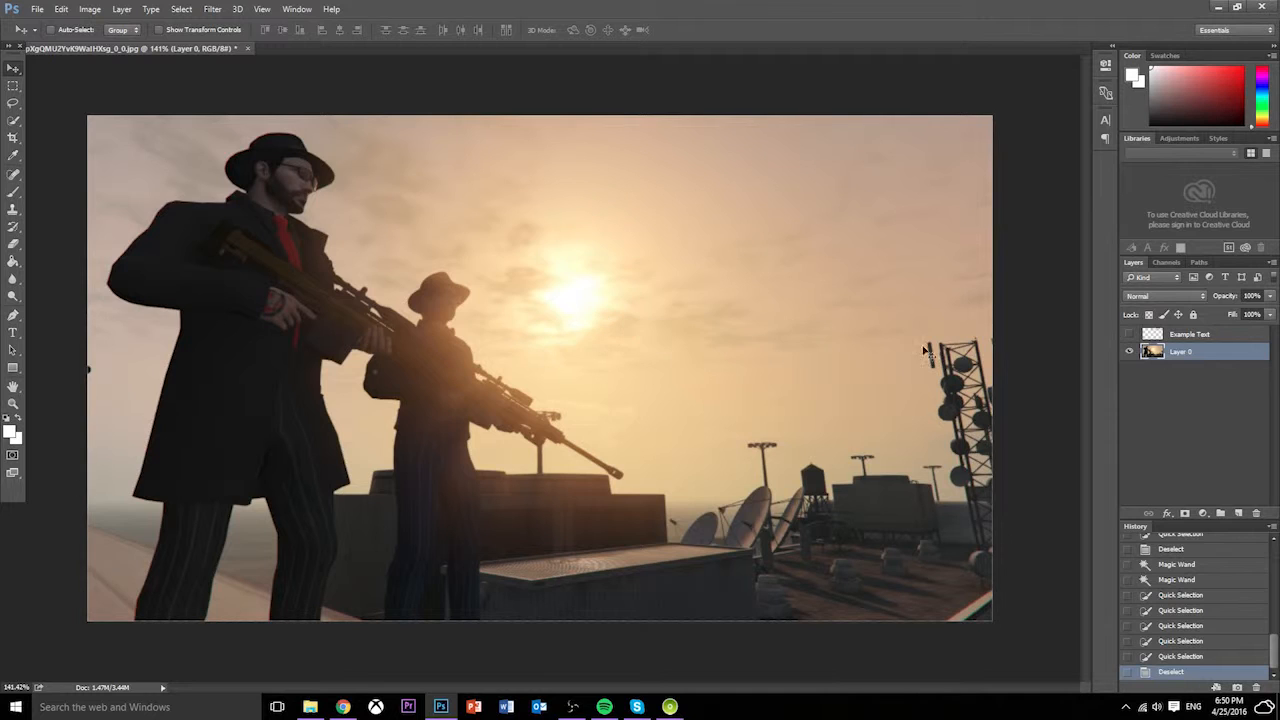
pyautogui.click(1186, 333)
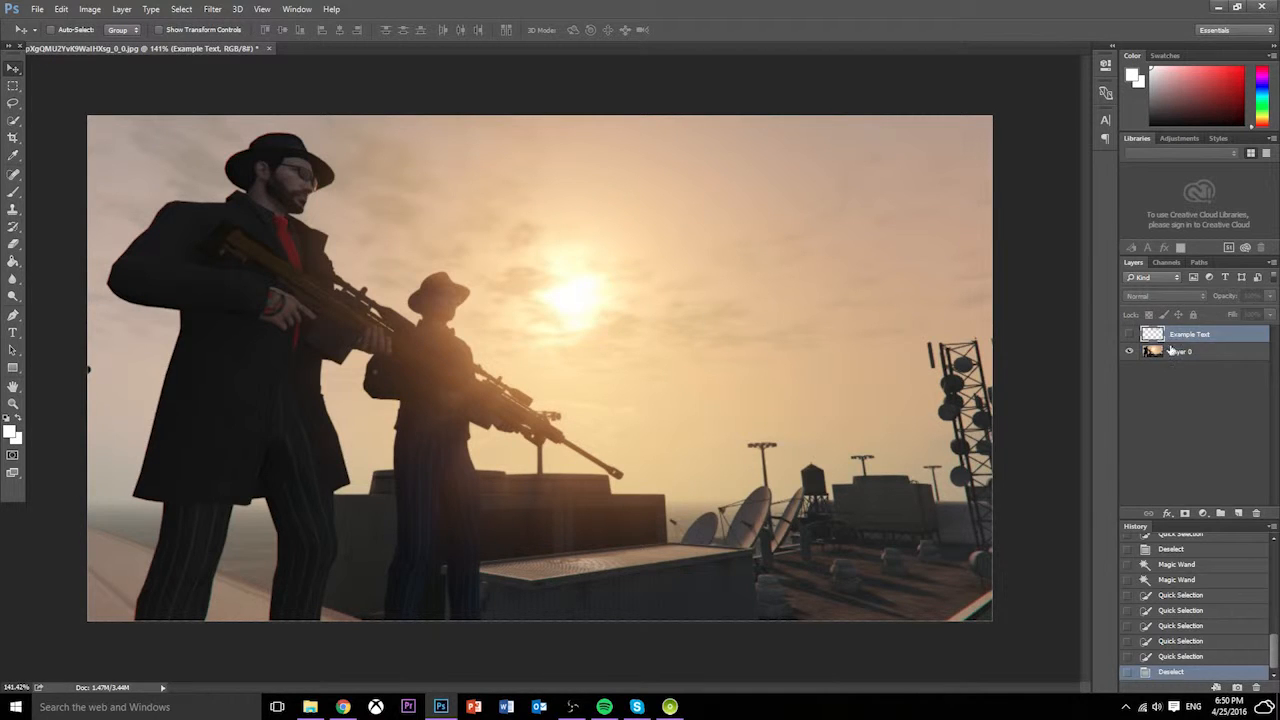
pyautogui.press('Delete')
# Step: Duplicate Layer 0 as "Black and White" and place the copy beneath Layer 0 in the layer order
pyautogui.rightClick(1183, 343)
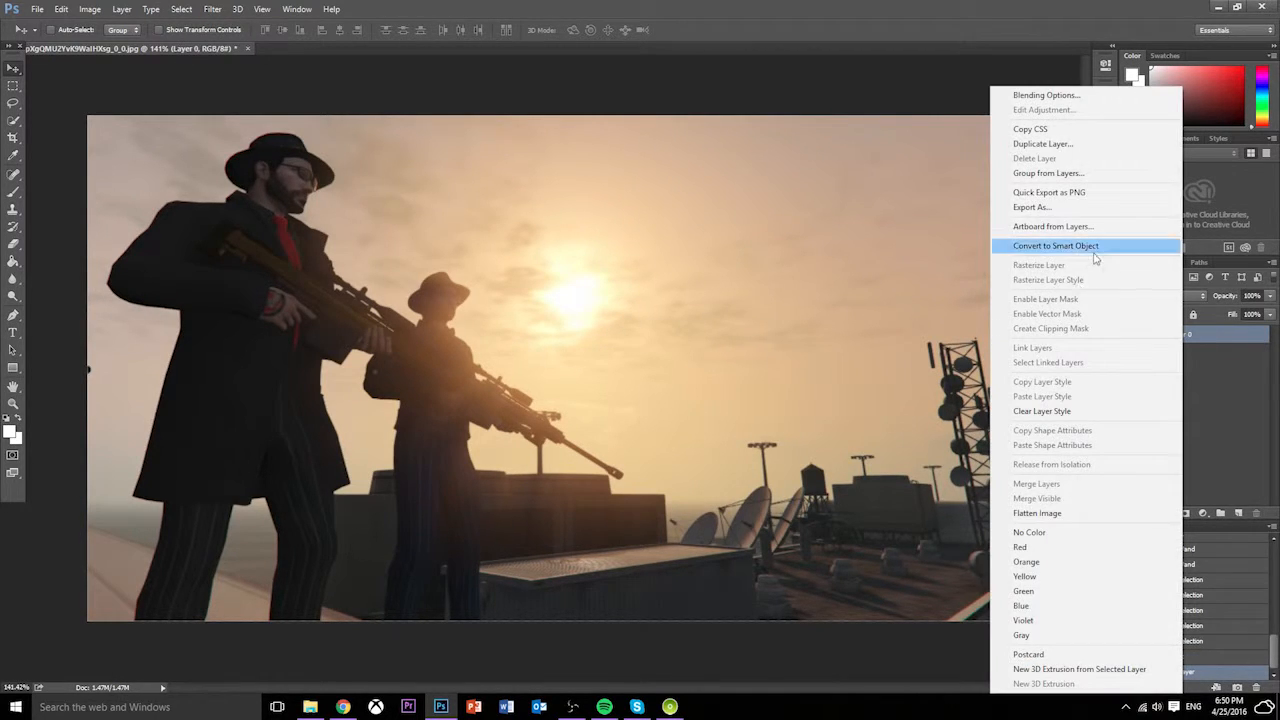
pyautogui.click(1215, 378)
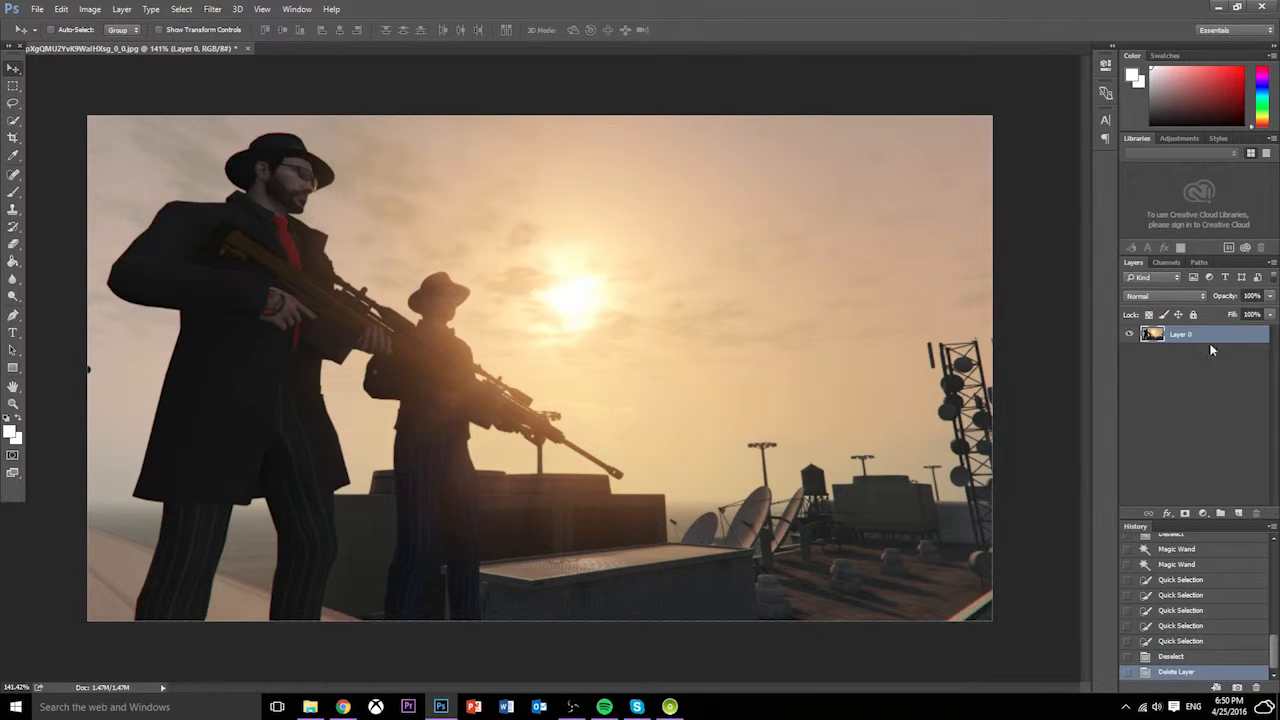
pyautogui.rightClick(1183, 344)
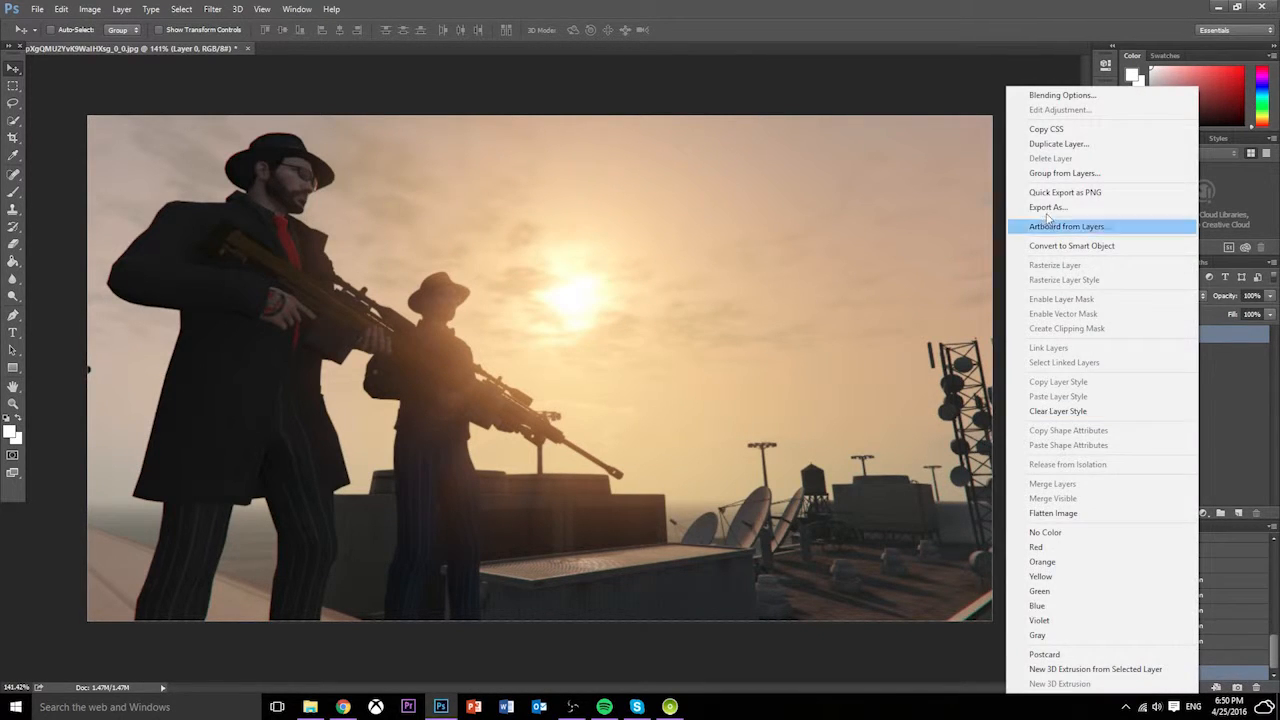
pyautogui.click(1077, 147)
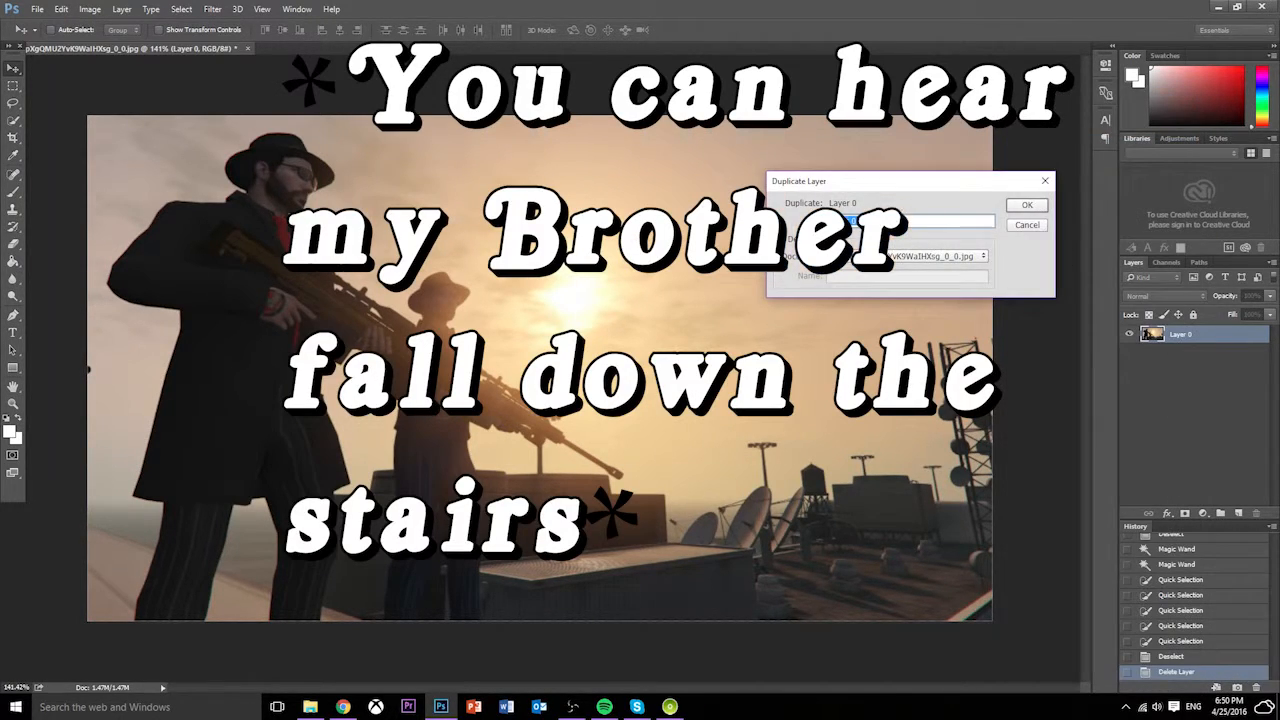
pyautogui.press('BackSpace')
pyautogui.write('Black and Whi')
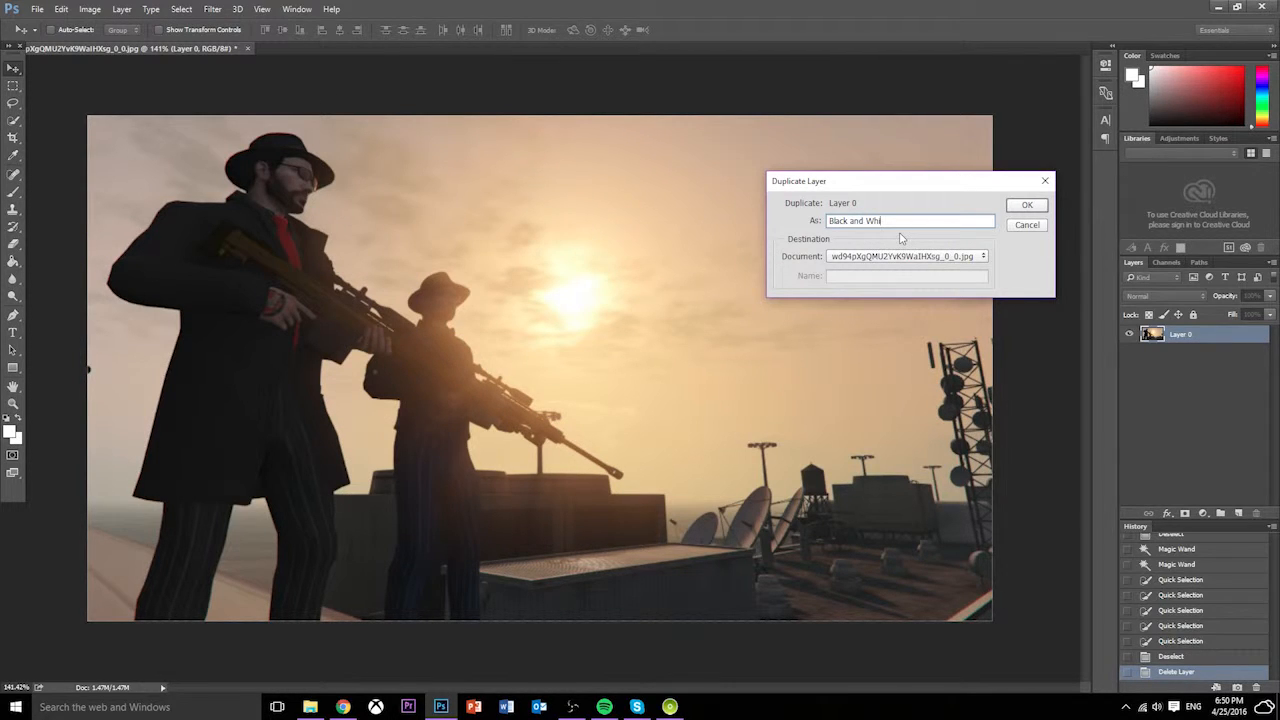
pyautogui.write('tye')
pyautogui.write('.')
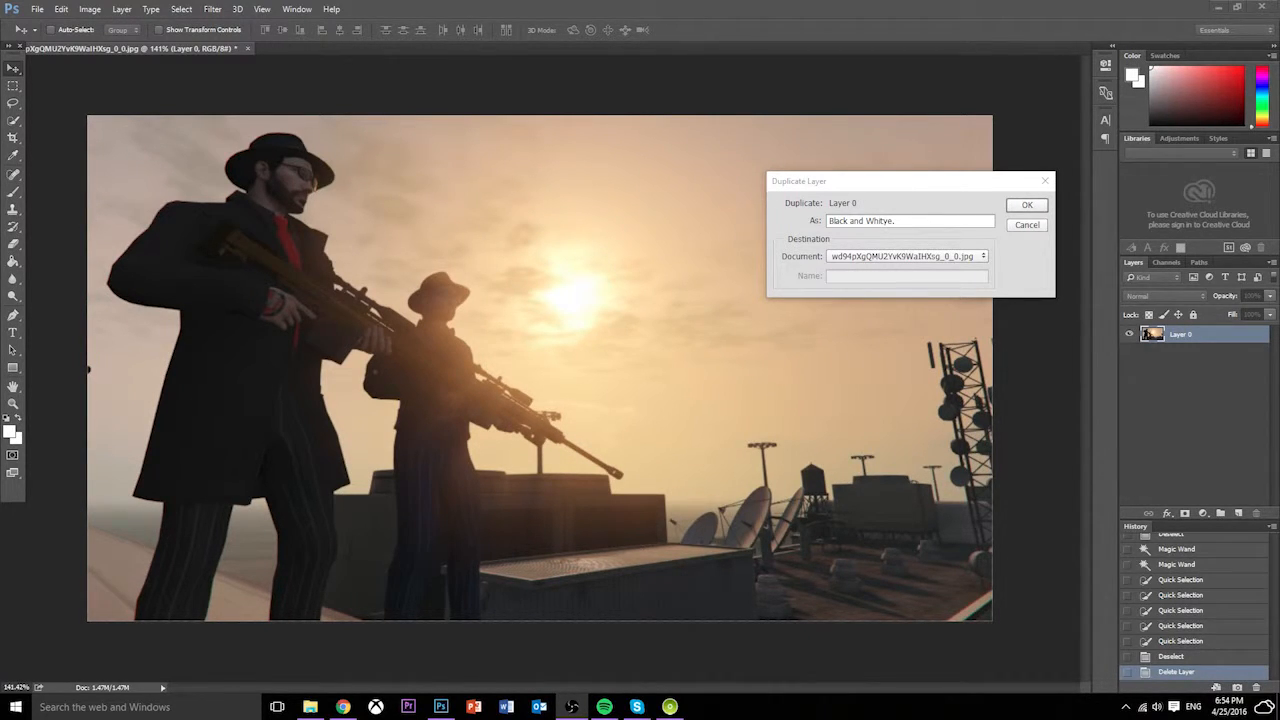
pyautogui.click(910, 220)
pyautogui.click(919, 217)
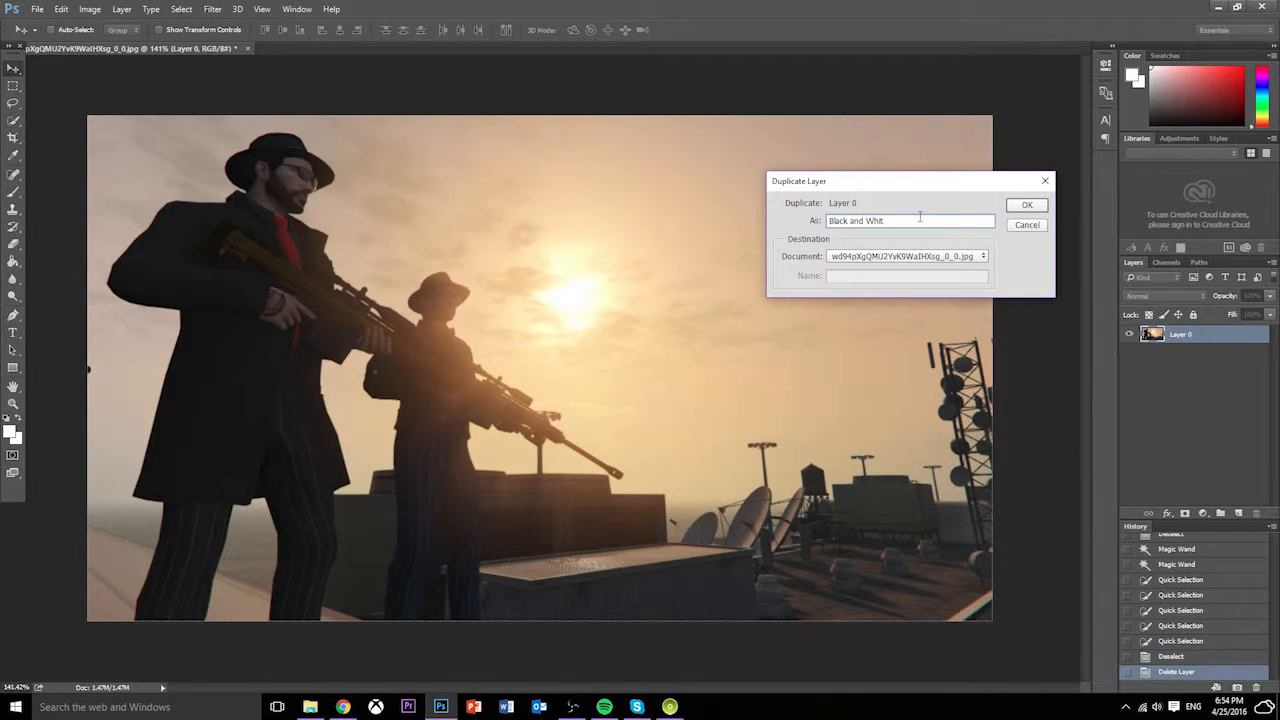
pyautogui.write('e')
pyautogui.press('Return')
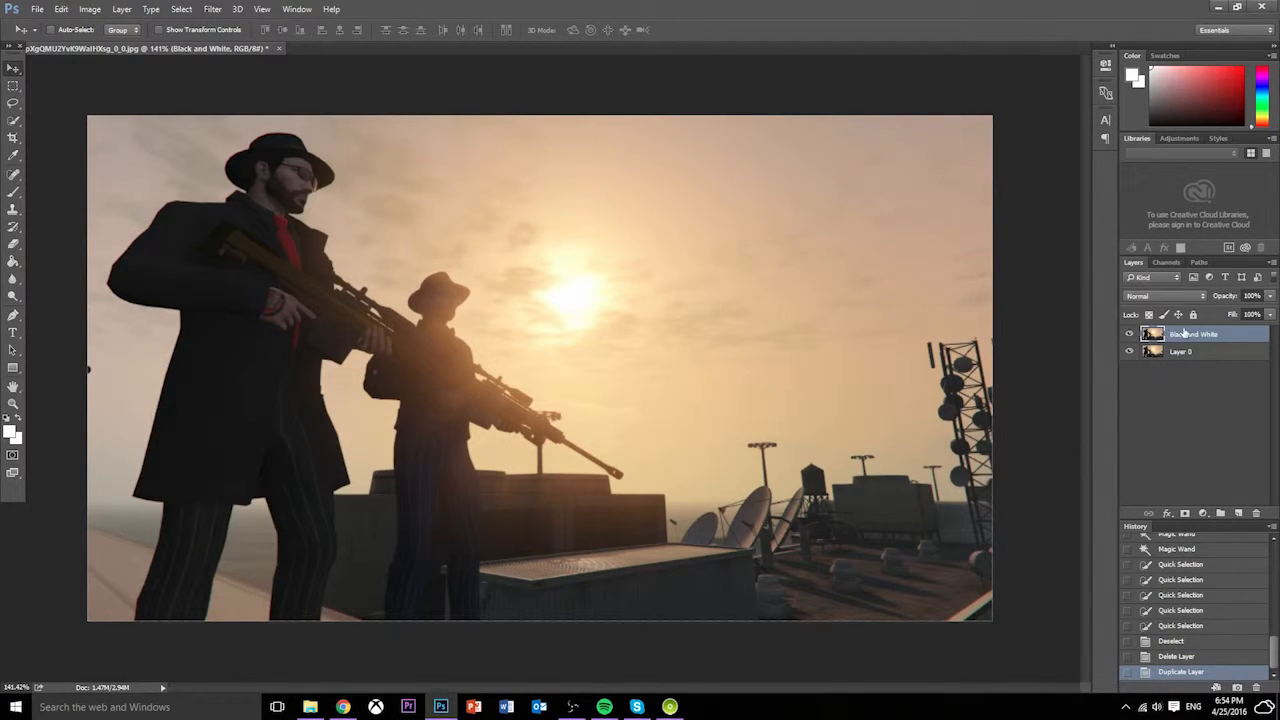
pyautogui.moveTo(1188, 330); pyautogui.dragTo(1186, 370)
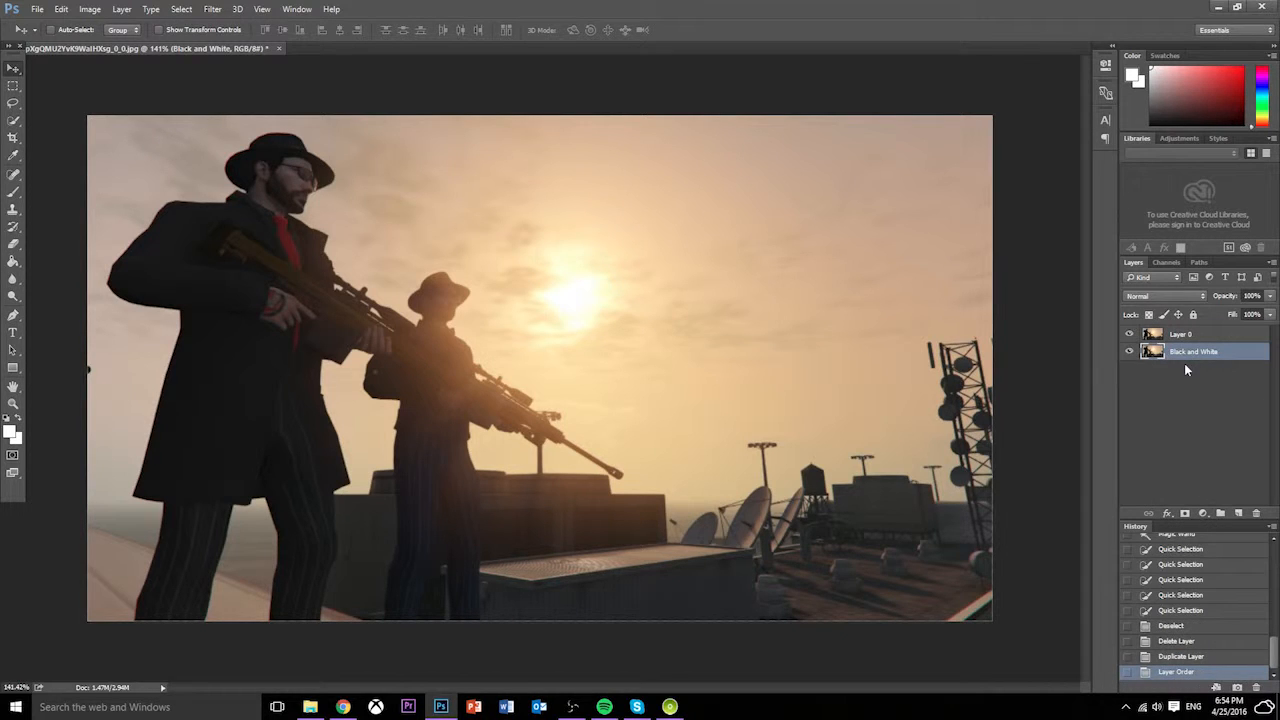
# Step: Set the "Black and White" layer's saturation to -100 with Hue/Saturation and make Layer 0 visible again
pyautogui.rightClick(1178, 376)
pyautogui.click(1178, 352)
pyautogui.hotkey('ctrl', 'u')
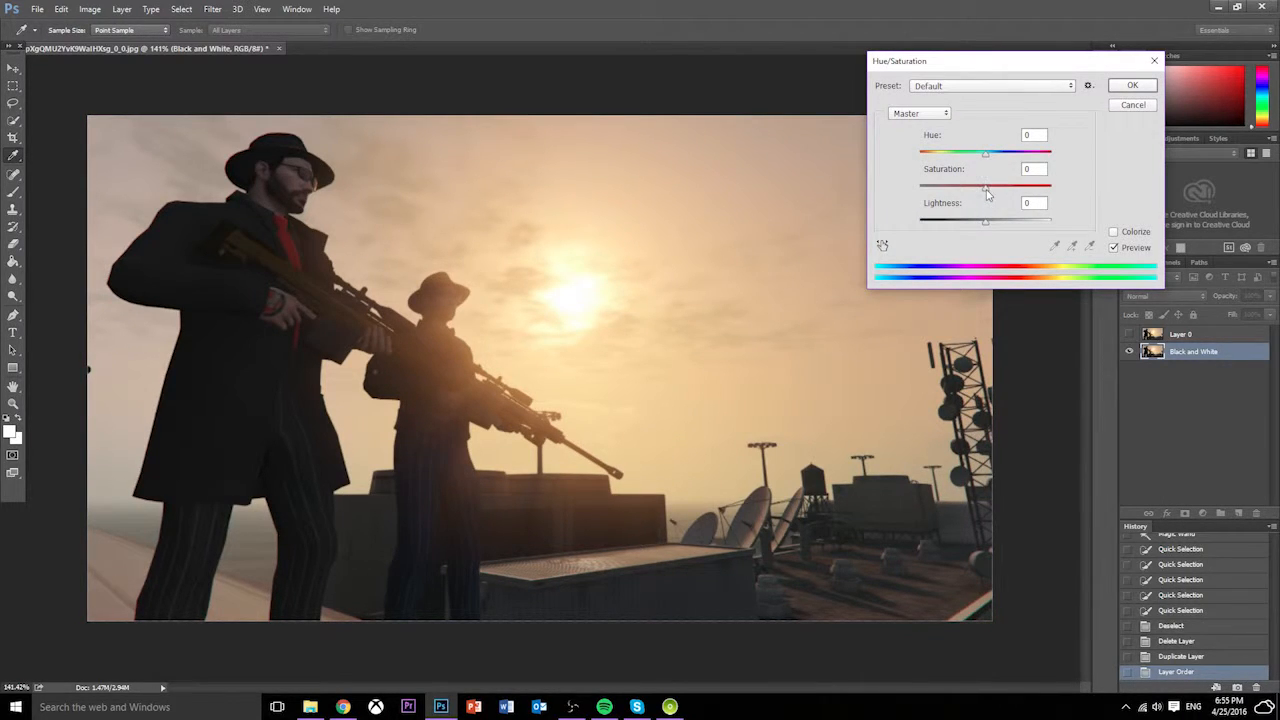
pyautogui.moveTo(986, 190); pyautogui.dragTo(918, 190)
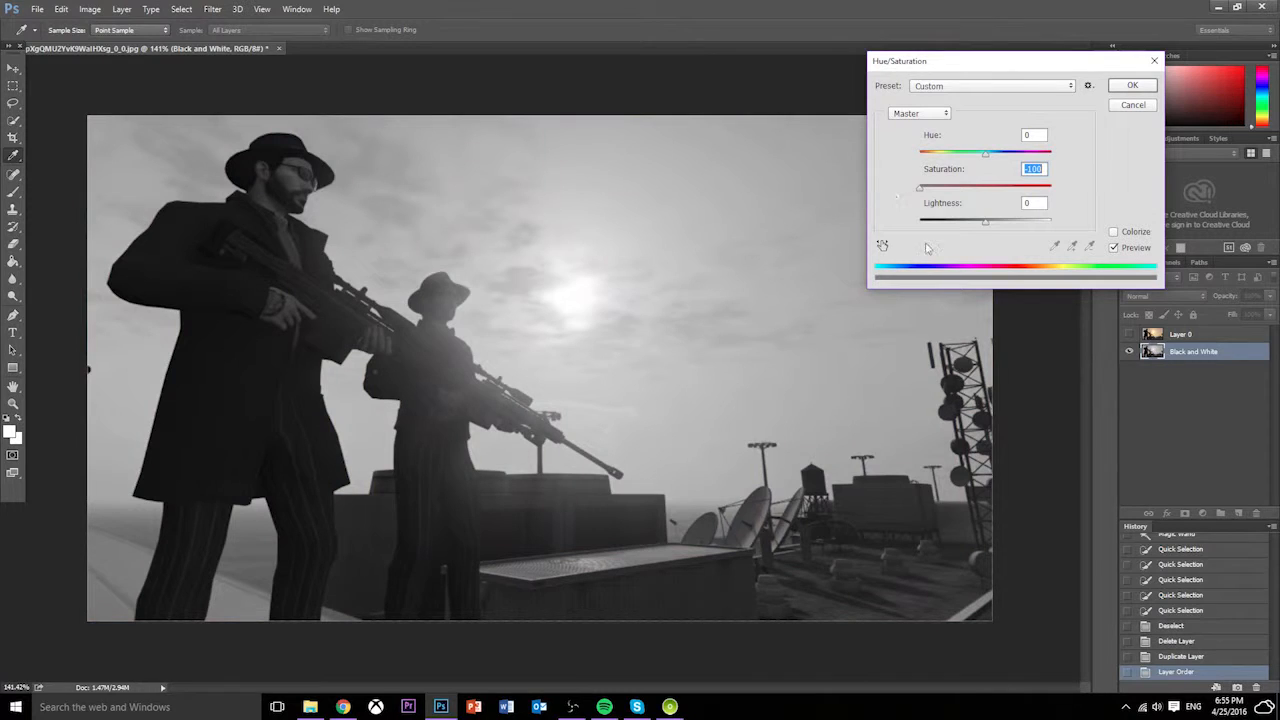
pyautogui.click(1129, 86)
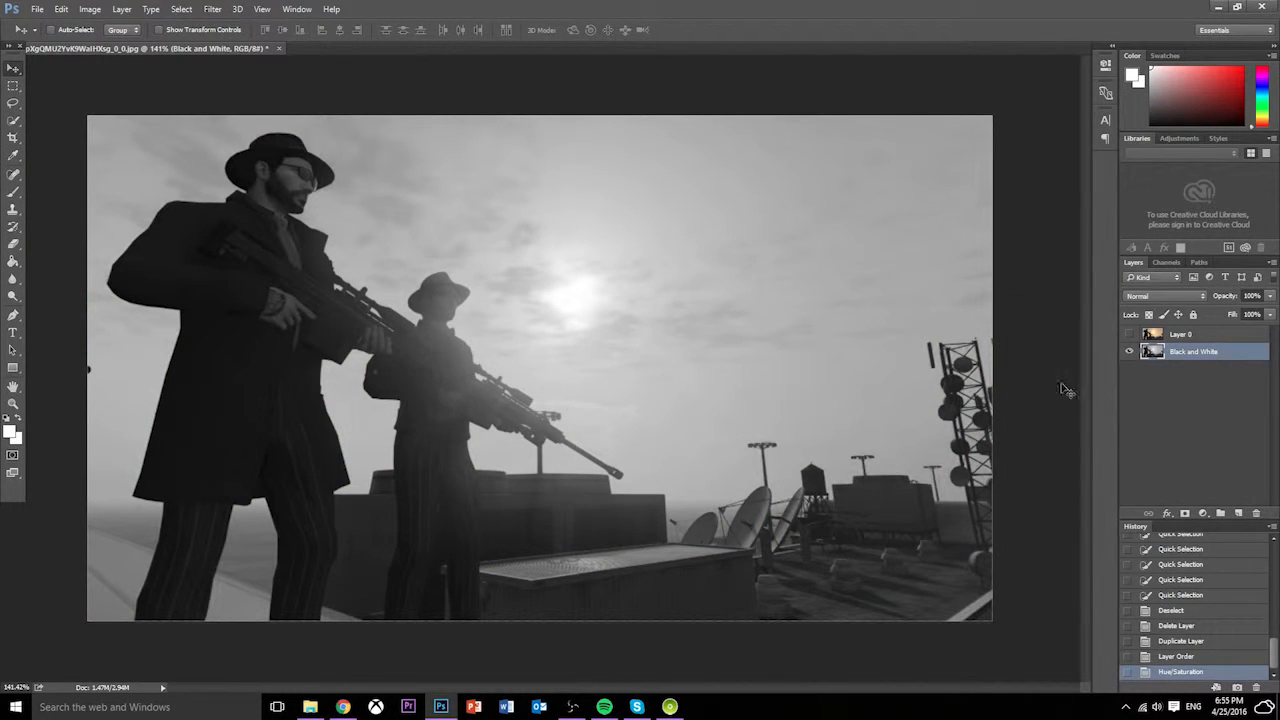
pyautogui.click(1129, 334)
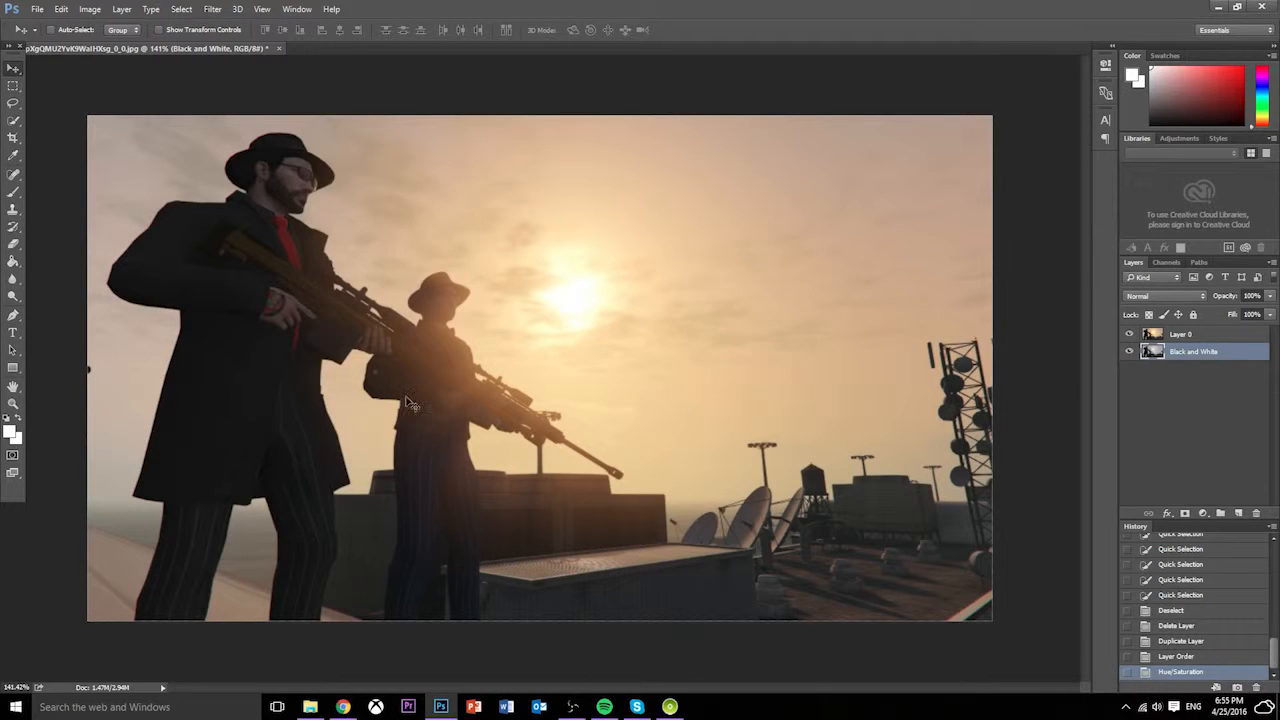
# Step: Quick-select the sky behind the front man's hat and shoulder, delete that area from Layer 0, and clear the selection
pyautogui.click(13, 403)
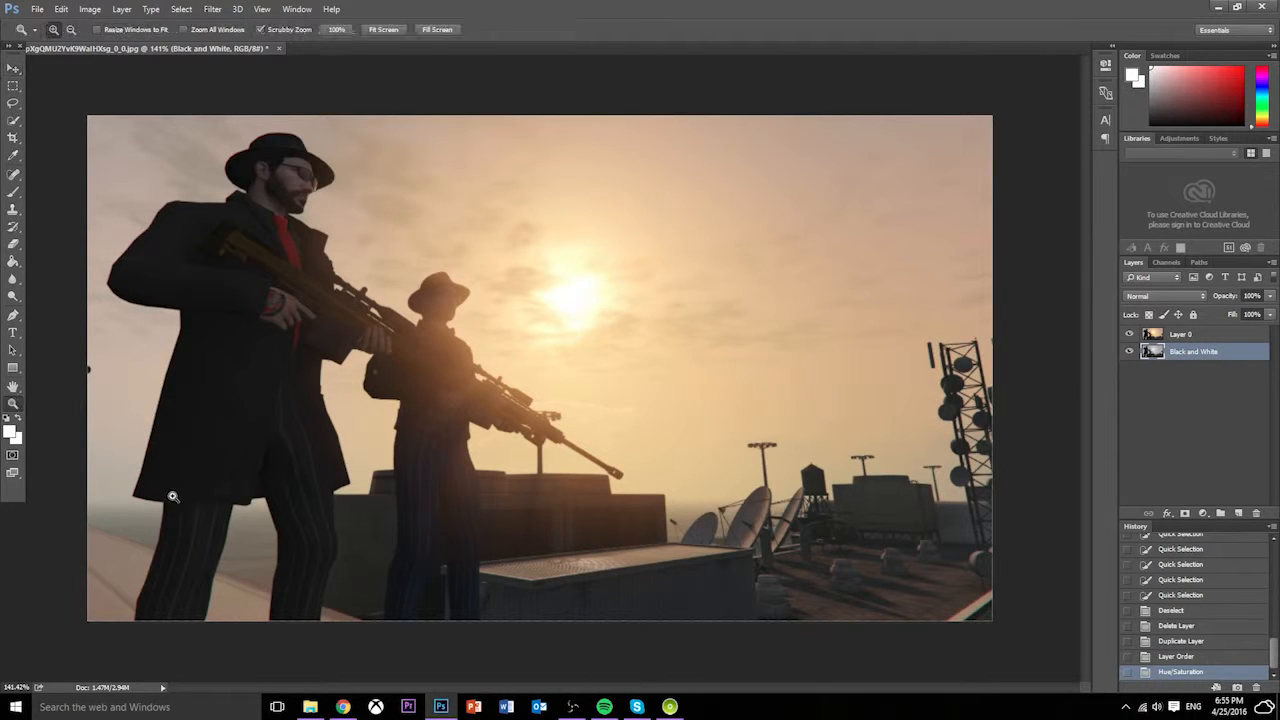
pyautogui.moveTo(172, 510)
pyautogui.mouseDown()
pyautogui.moveTo(214, 509)
pyautogui.moveTo(193, 522)
pyautogui.mouseUp()
pyautogui.scroll(2, 187, 401)
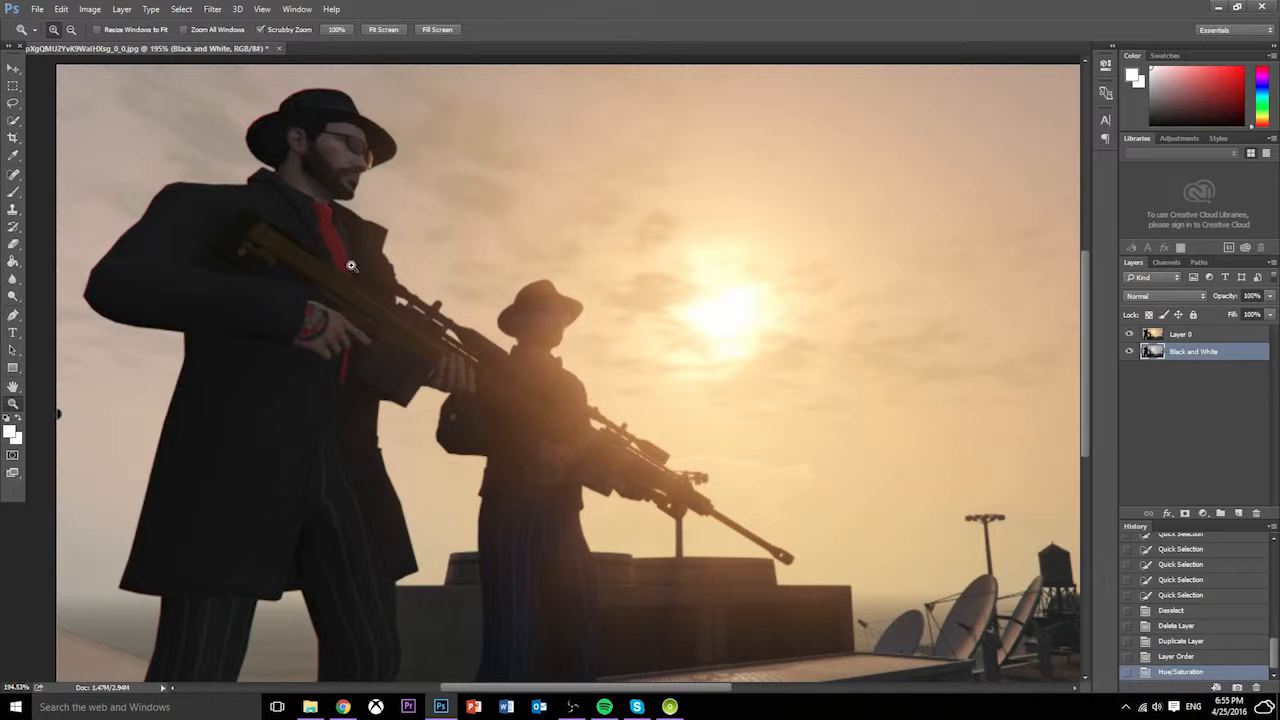
pyautogui.scroll(-3, 520, 422)
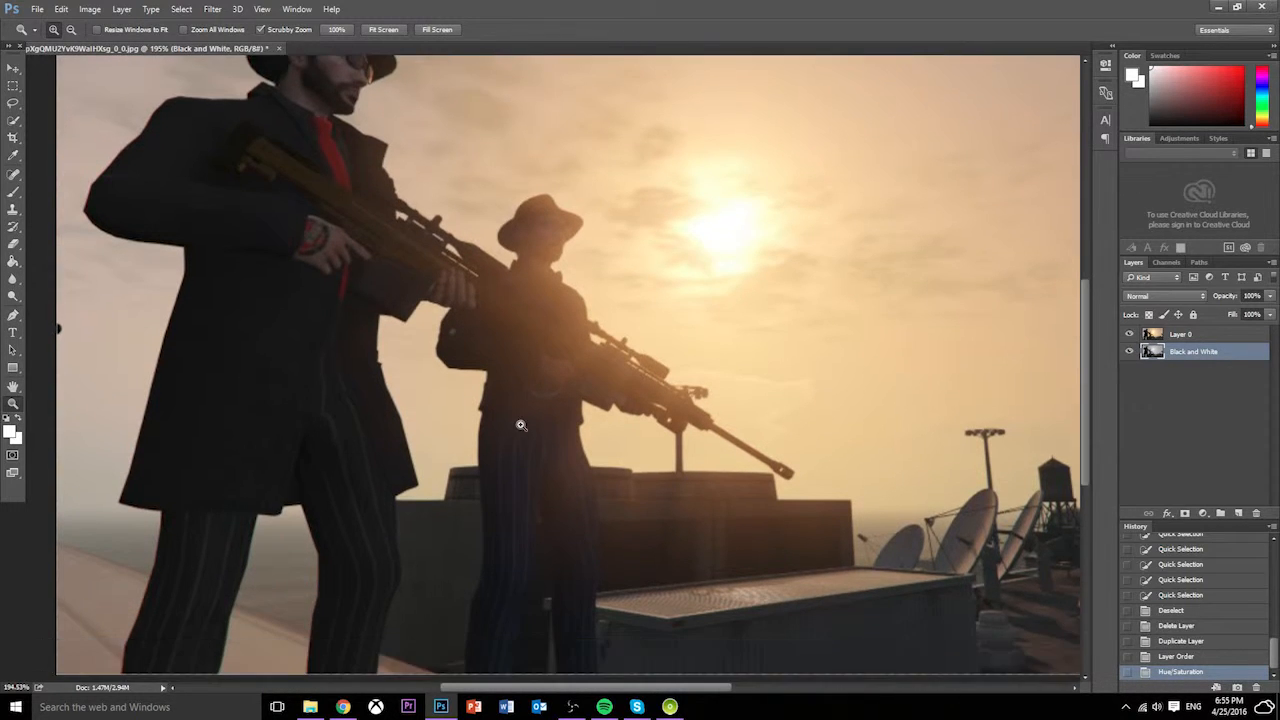
pyautogui.scroll(4, 415, 562)
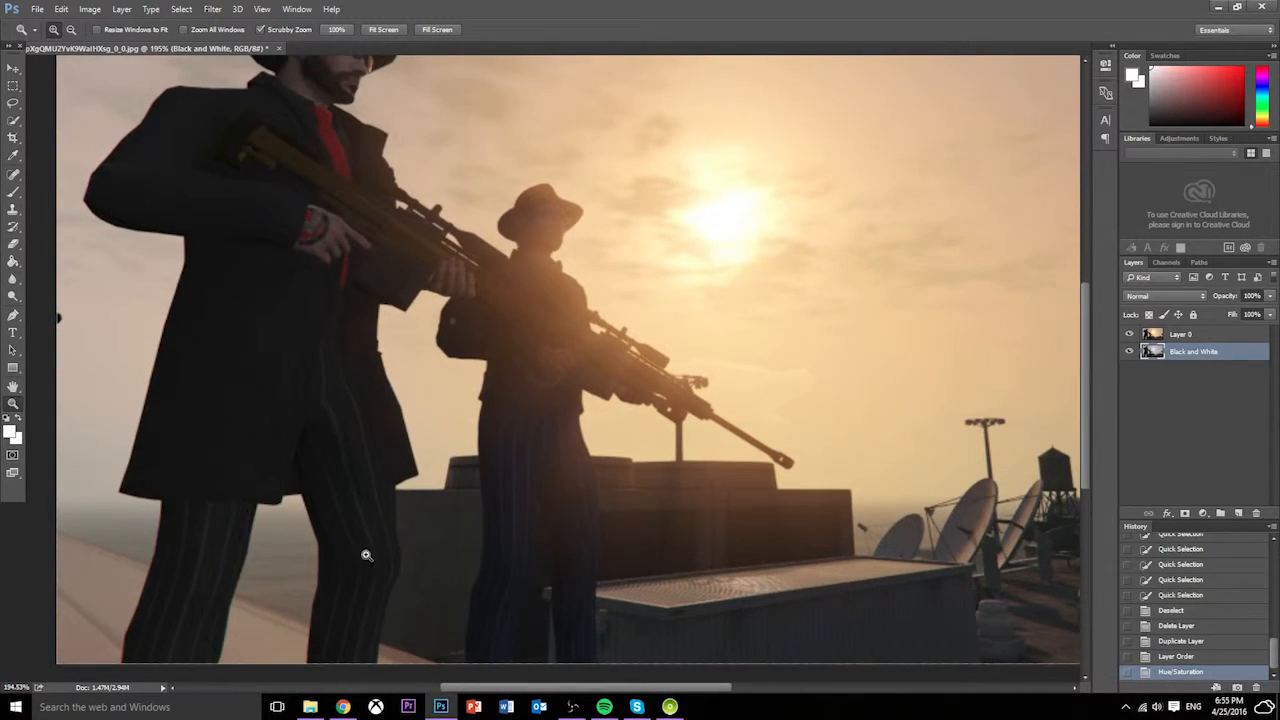
pyautogui.click(14, 121)
pyautogui.moveTo(84, 142); pyautogui.dragTo(160, 172)
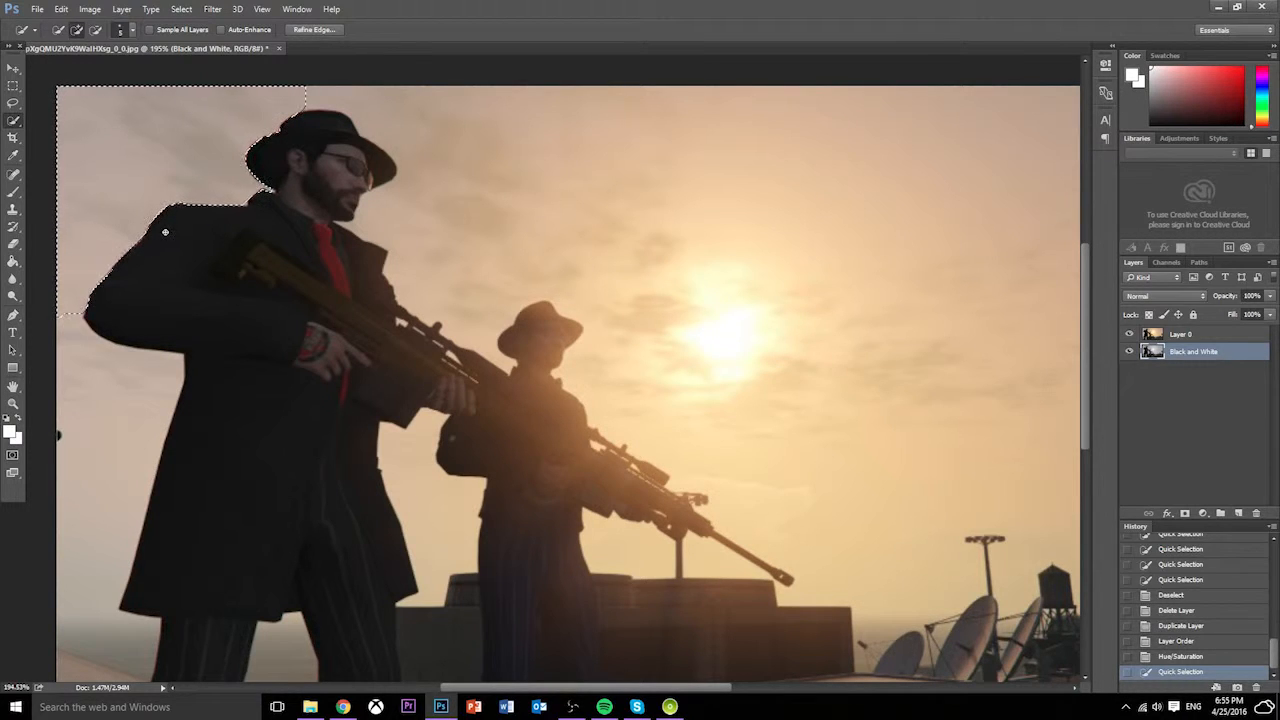
pyautogui.press('Delete')
pyautogui.click(1162, 333)
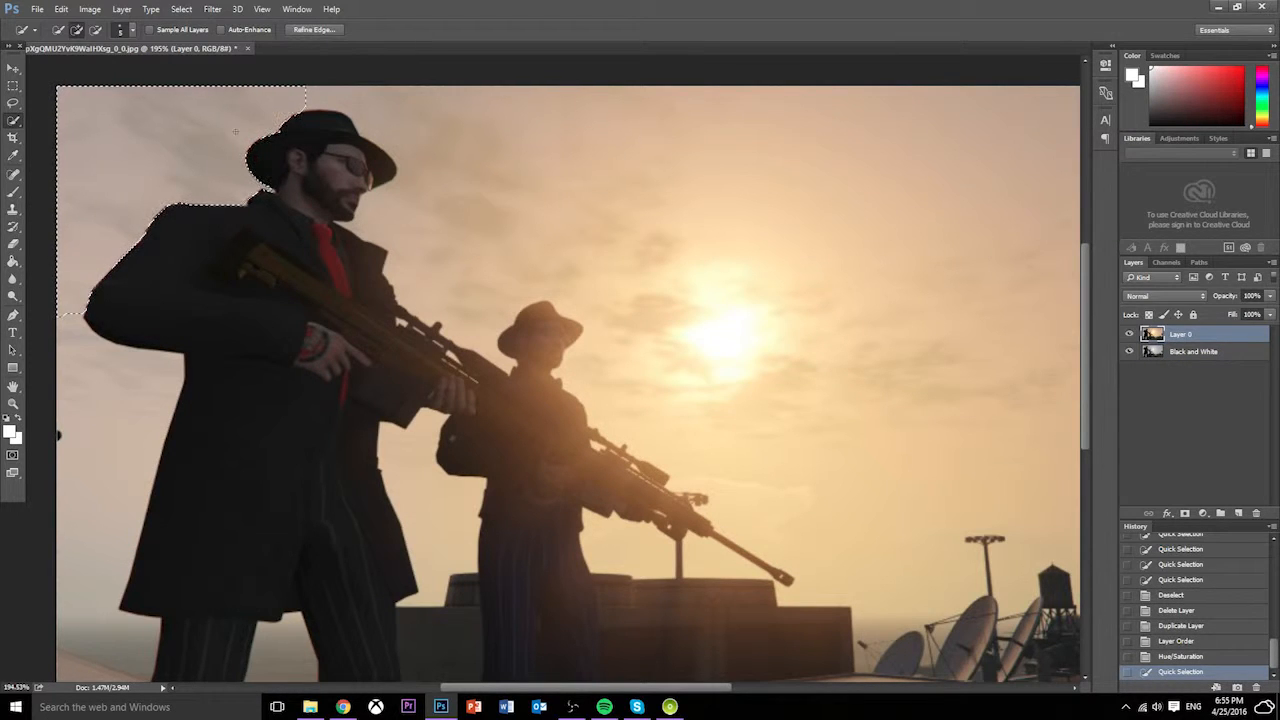
pyautogui.press('Delete')
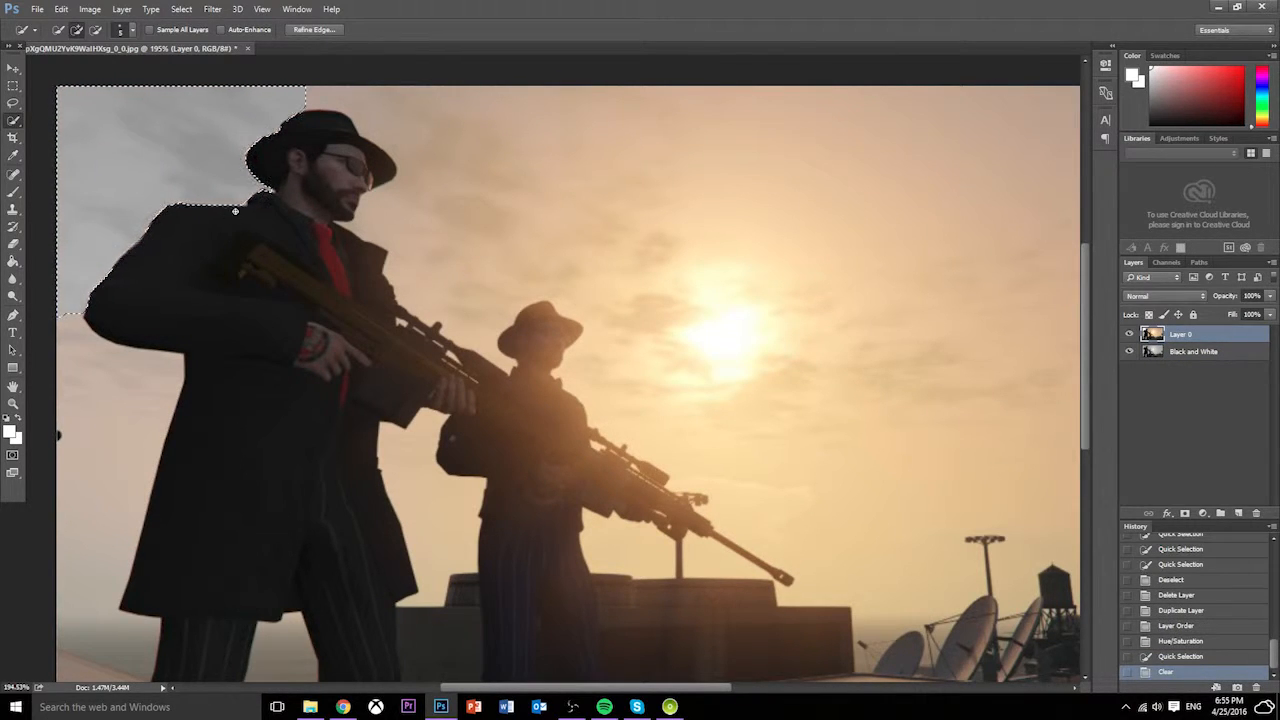
pyautogui.hotkey('ctrl', 'z')
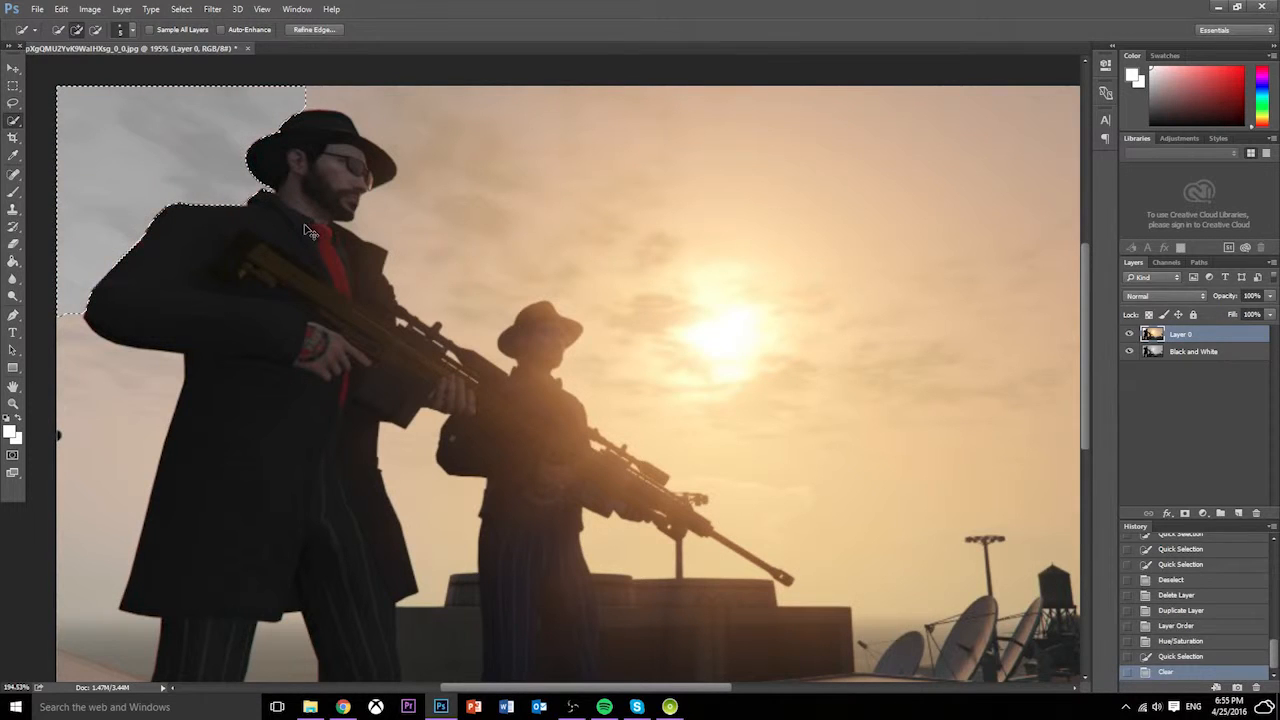
pyautogui.press('Delete')
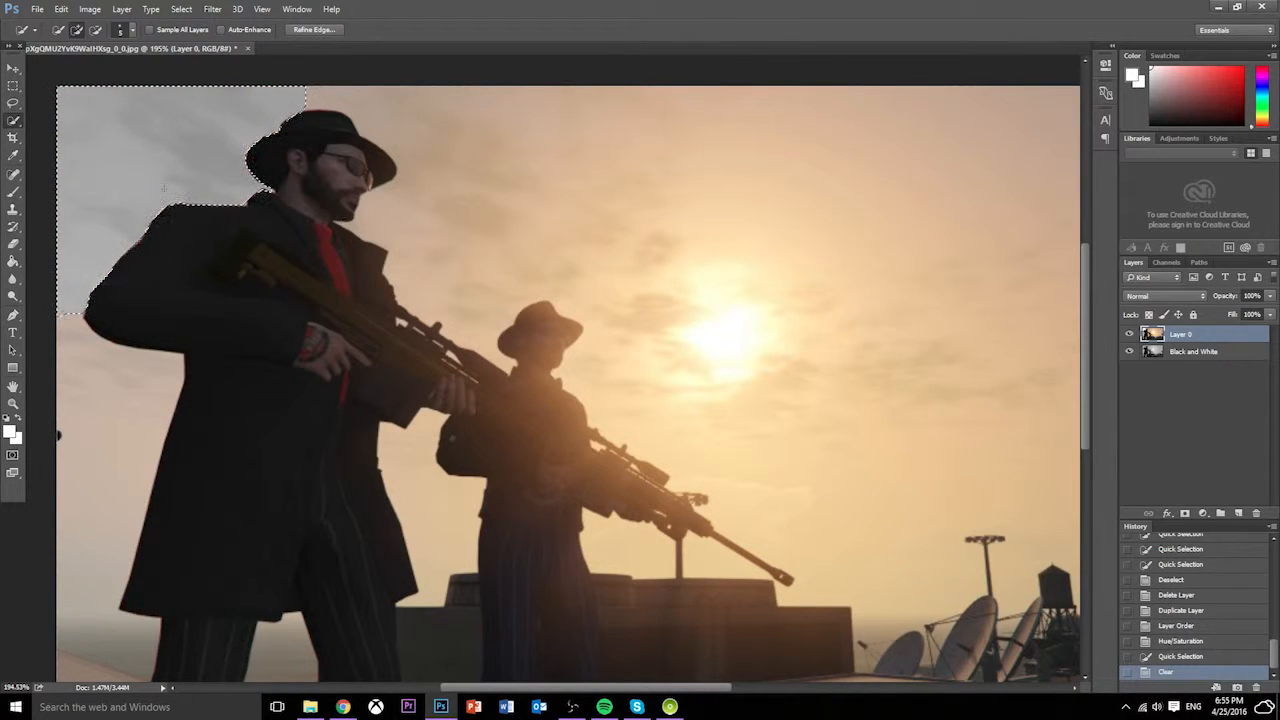
pyautogui.scroll(-2, 100, 285)
pyautogui.rightClick(105, 207)
pyautogui.click(130, 214)
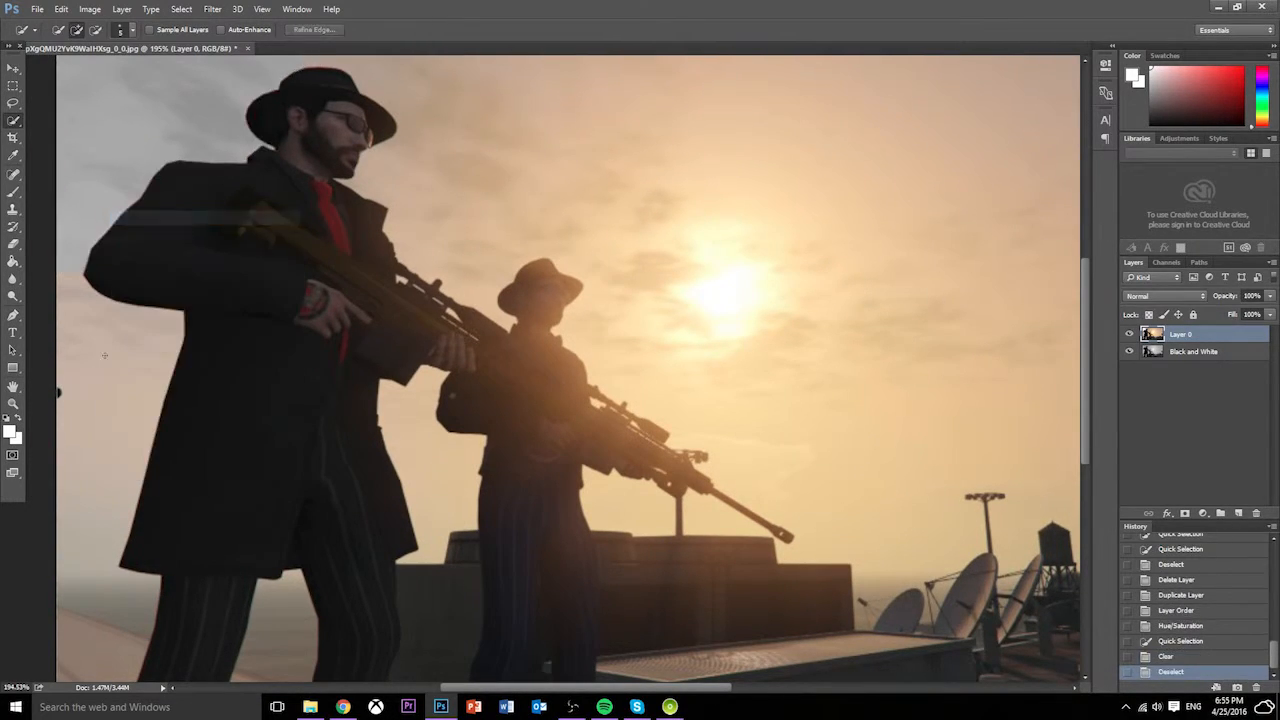
# Step: Quick-select the background behind the front man's back and coat, delete it from Layer 0, and clear the selection
pyautogui.click(100, 380)
pyautogui.click(100, 376)
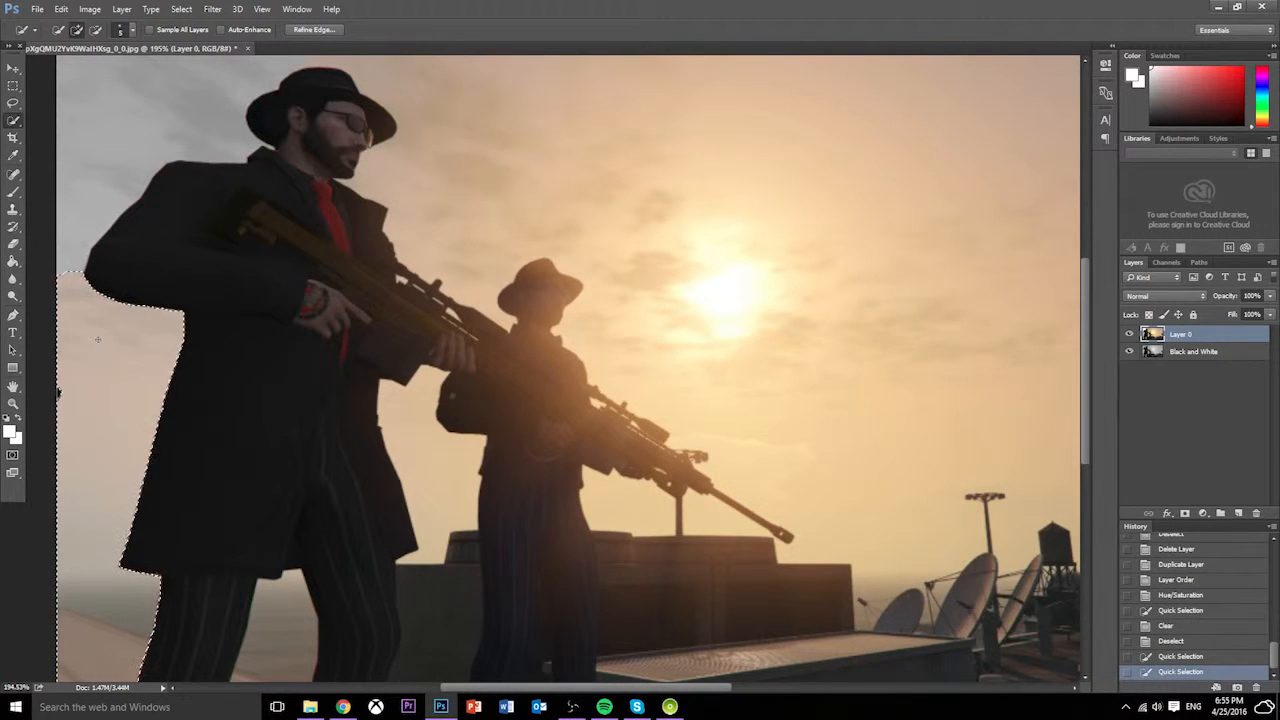
pyautogui.scroll(-3, 99, 337)
pyautogui.scroll(-2, 98, 337)
pyautogui.press('Delete')
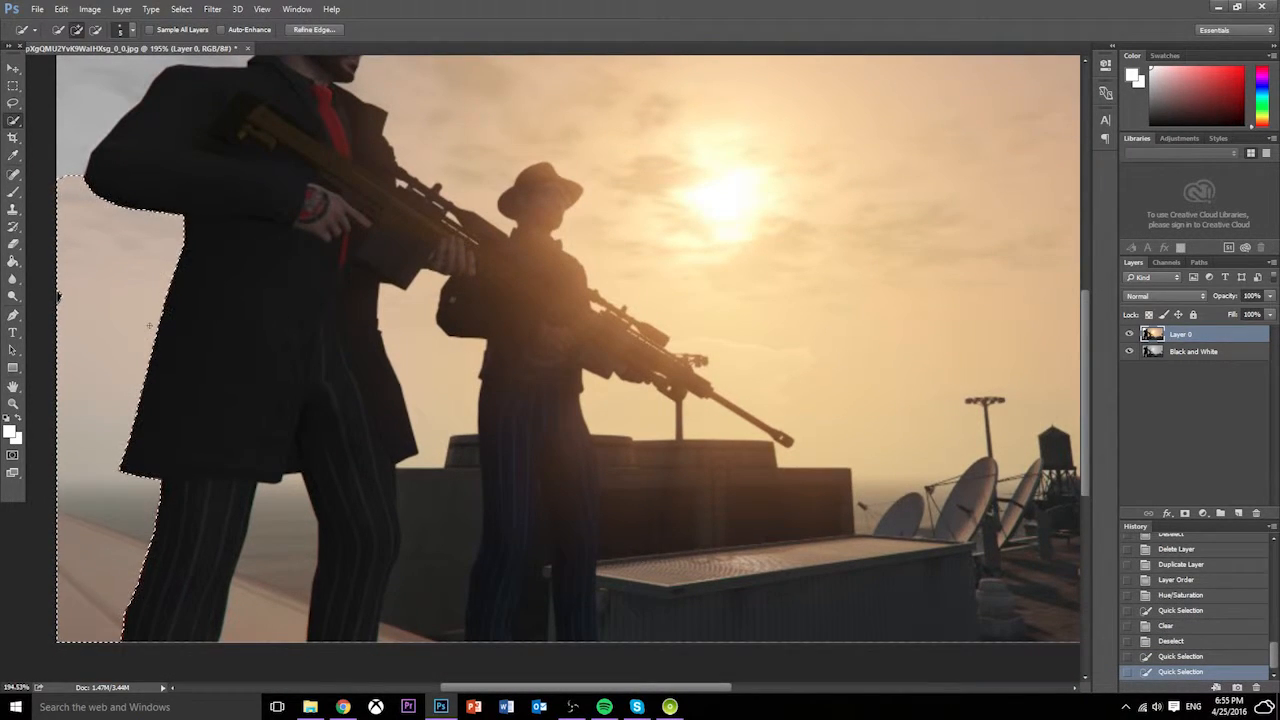
pyautogui.rightClick(143, 362)
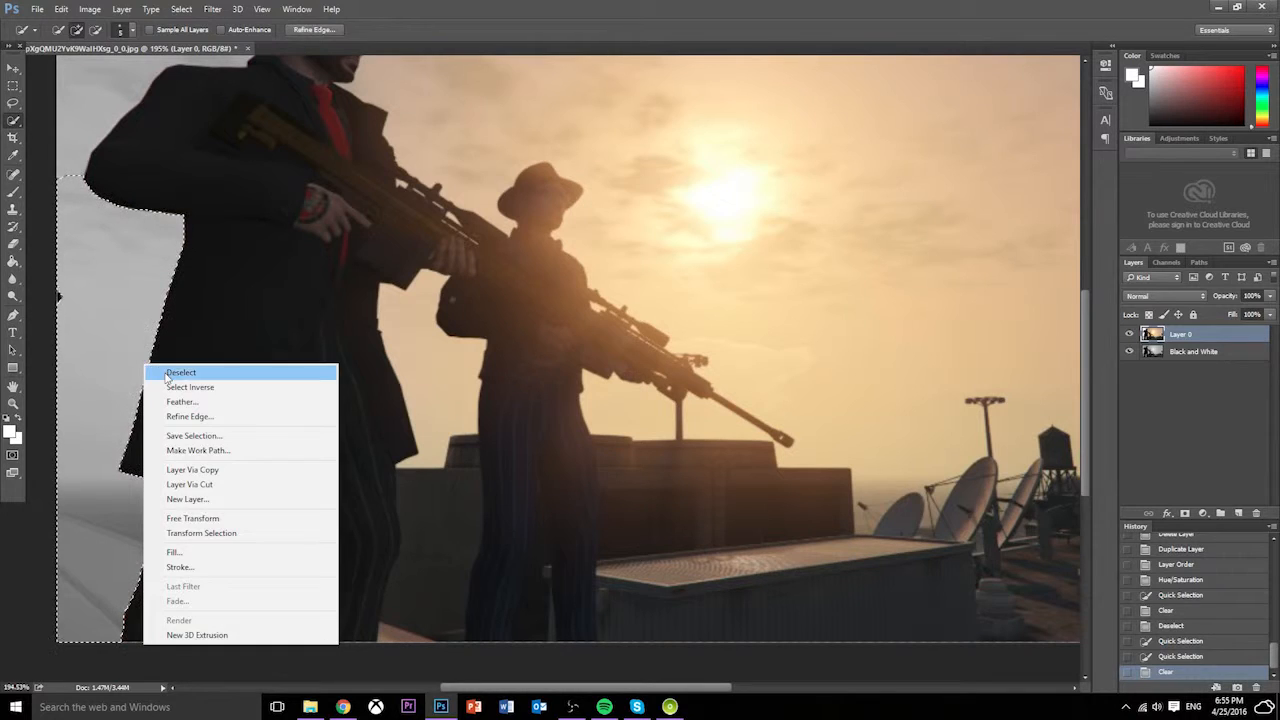
pyautogui.click(155, 372)
# Step: Quick-select the background between the front man's legs and delete it from Layer 0
pyautogui.scroll(5, 155, 375)
pyautogui.scroll(-2, 155, 374)
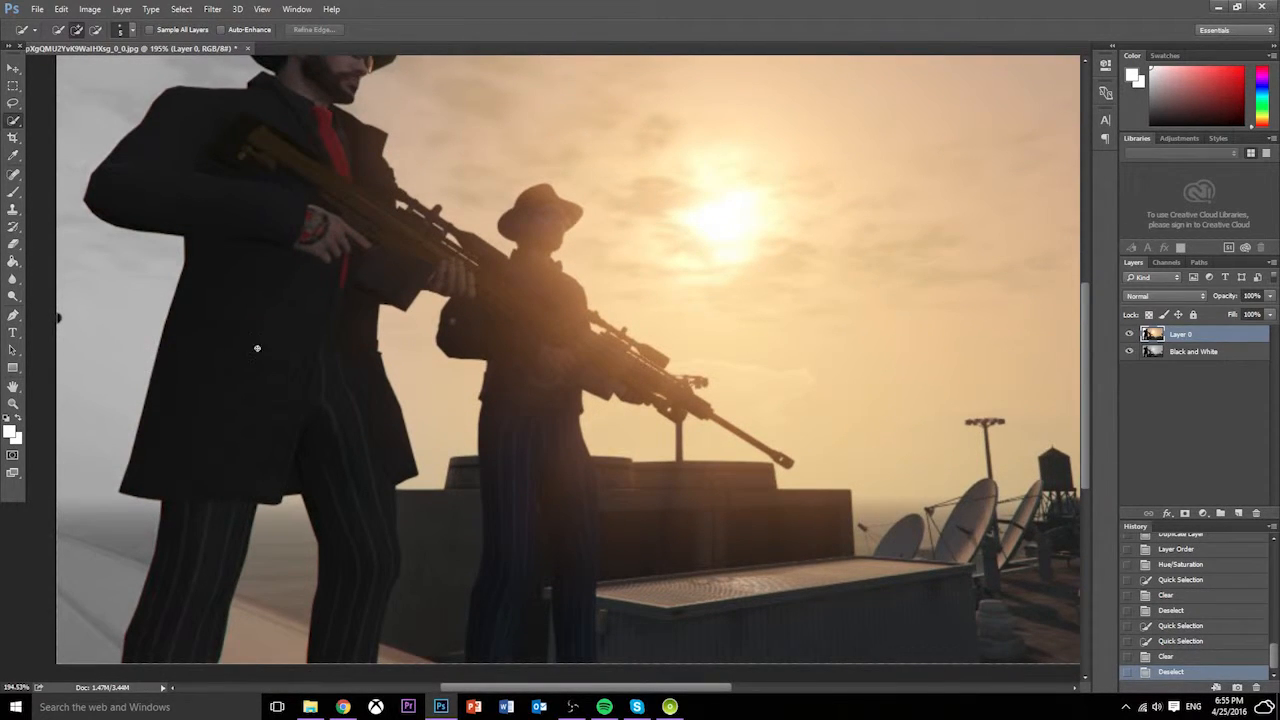
pyautogui.scroll(-3, 360, 507)
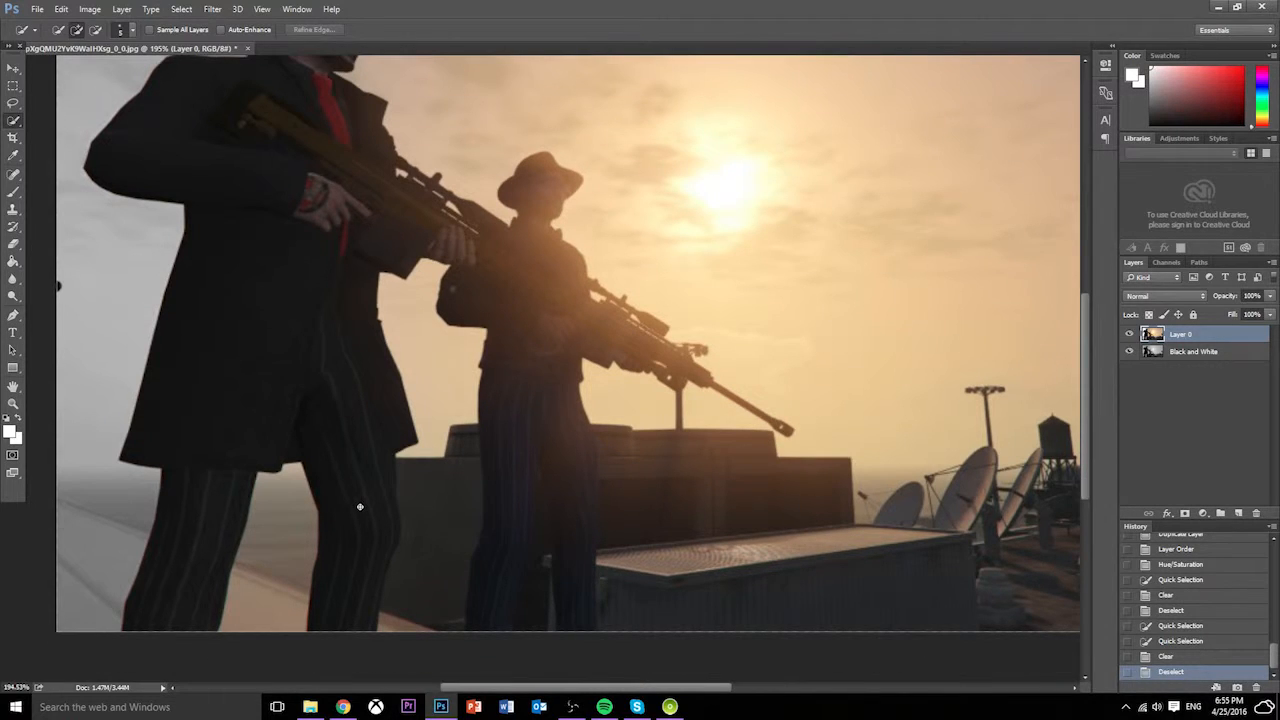
pyautogui.scroll(3, 360, 507)
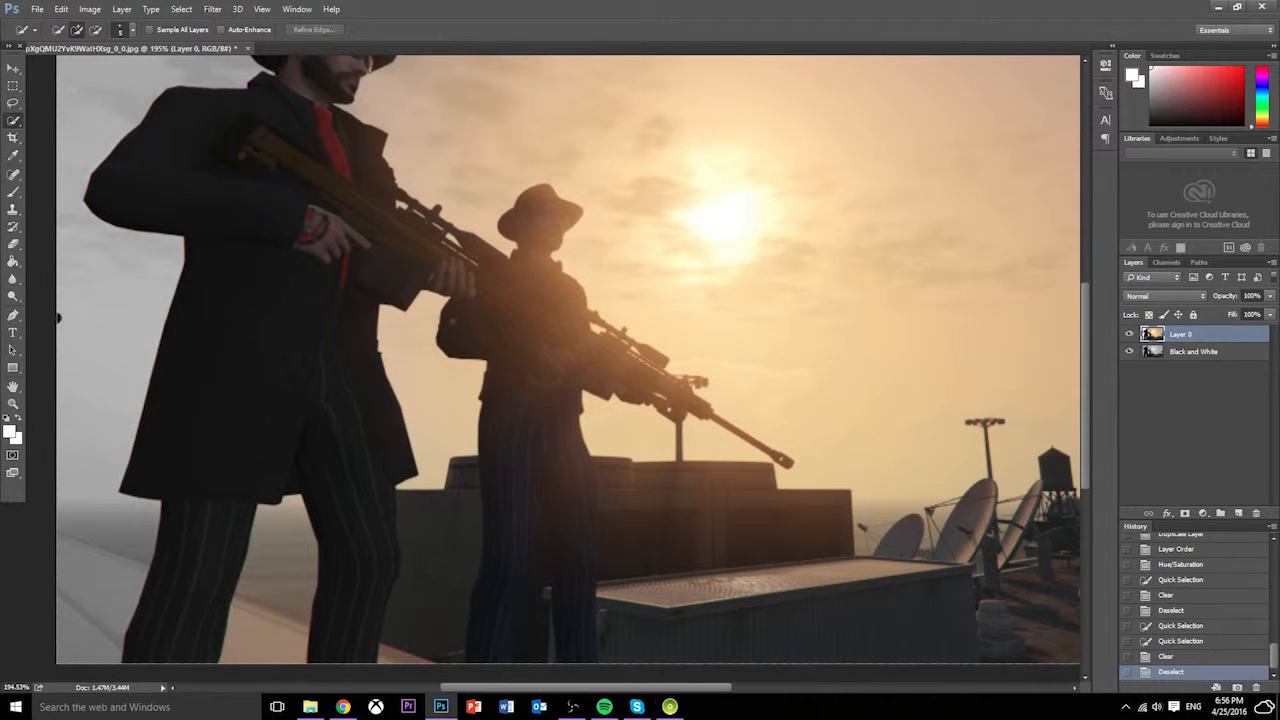
pyautogui.scroll(-1, 272, 580)
pyautogui.moveTo(272, 560); pyautogui.dragTo(262, 620)
pyautogui.press('Delete')
# Step: Quick-select the ground, wall and sky between the two men and delete these areas from Layer 0
pyautogui.click(418, 638)
pyautogui.press('Delete')
pyautogui.moveTo(420, 615); pyautogui.dragTo(432, 470)
pyautogui.scroll(2, 422, 531)
pyautogui.press('Delete')
# Step: Quick-select the sky above both men and the remaining sky around the sun, deleting both areas from Layer 0
pyautogui.scroll(3, 445, 543)
pyautogui.moveTo(290, 152)
pyautogui.mouseDown()
pyautogui.moveTo(350, 142)
pyautogui.moveTo(611, 174)
pyautogui.mouseUp()
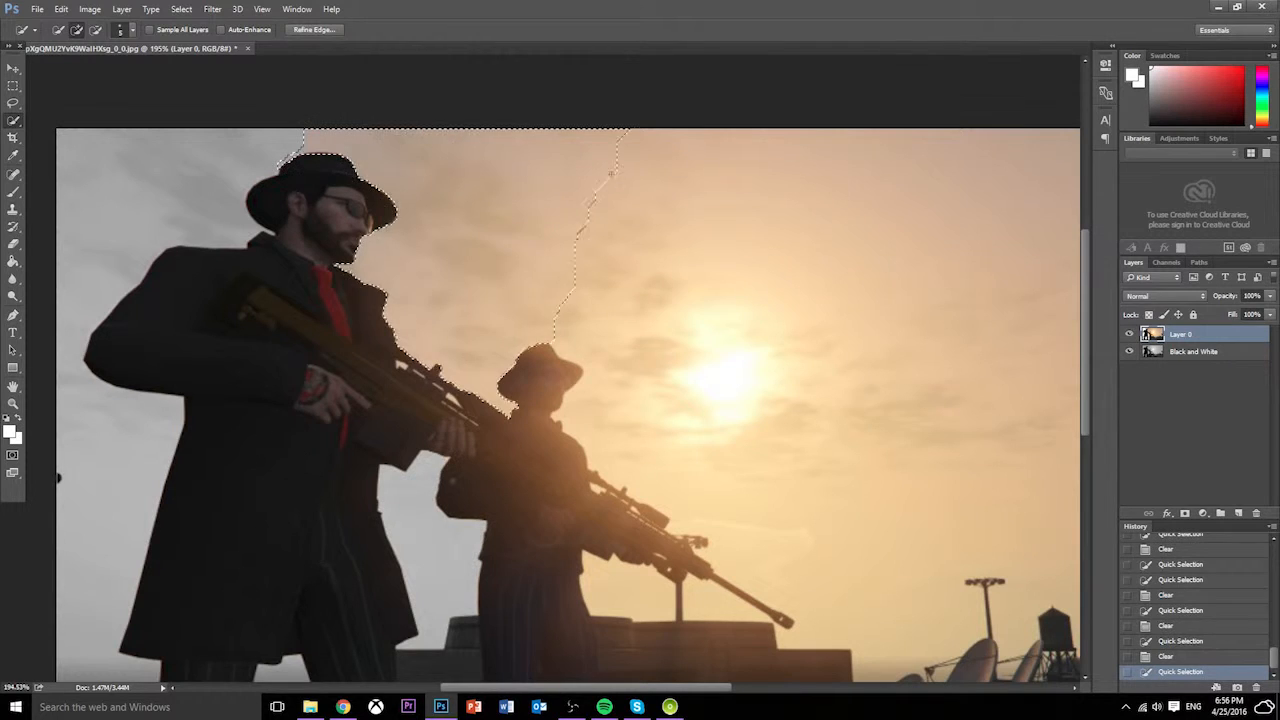
pyautogui.rightClick(549, 243)
pyautogui.click(575, 252)
pyautogui.hscroll(3, 600, 290)
pyautogui.click(636, 291)
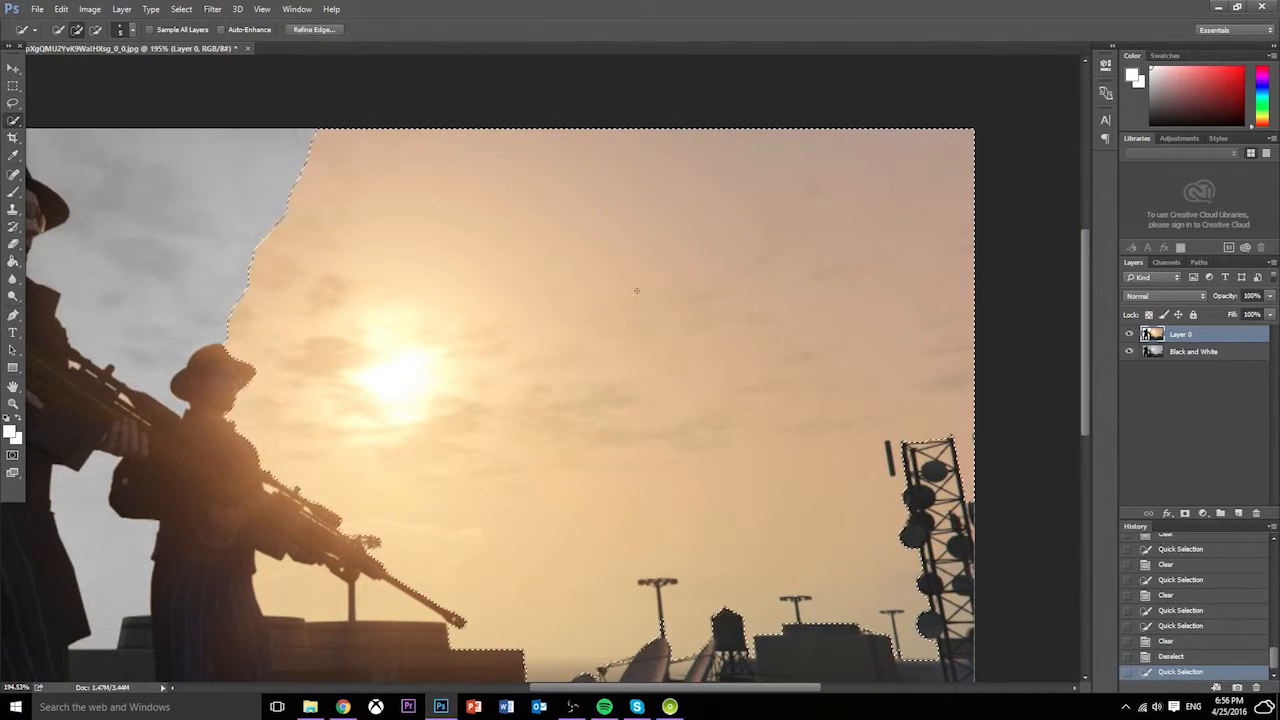
pyautogui.press('Delete')
# Step: Delete the pole beneath the second man's rifle and the rooftop wall behind him from Layer 0
pyautogui.scroll(-4, 636, 291)
pyautogui.click(352, 385)
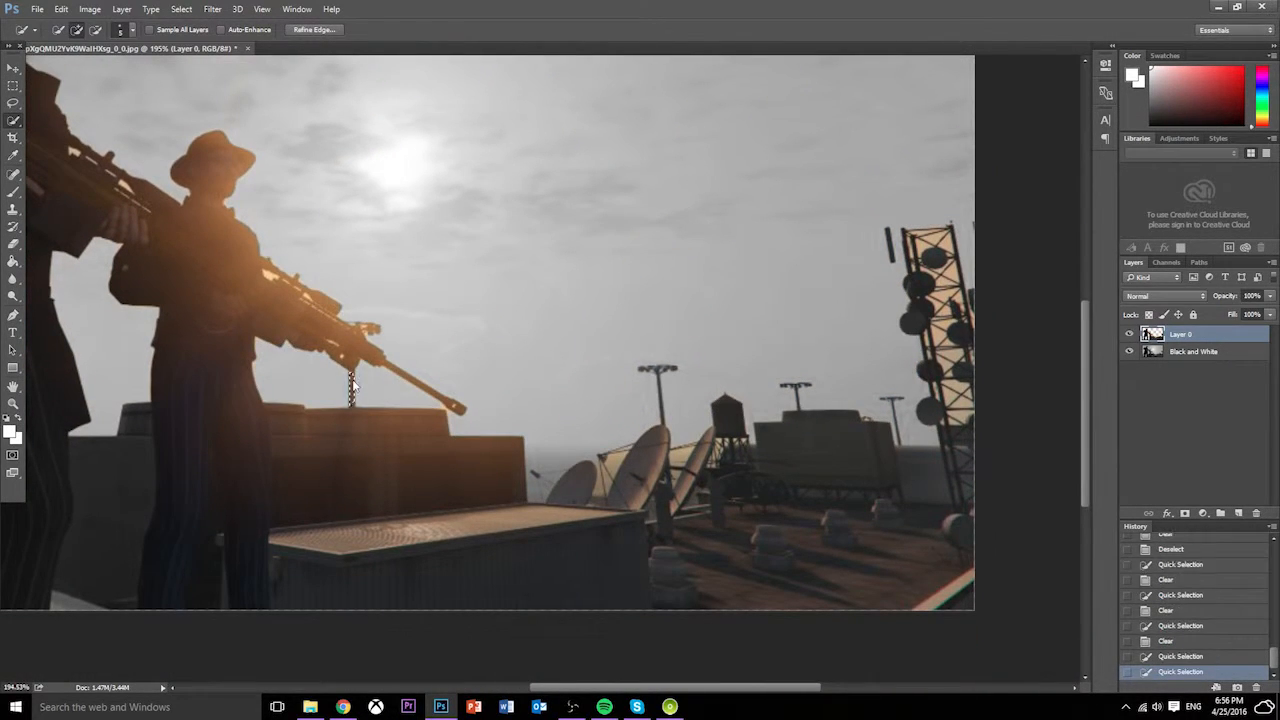
pyautogui.press('Delete')
pyautogui.moveTo(284, 418)
pyautogui.mouseDown()
pyautogui.moveTo(443, 434)
pyautogui.moveTo(420, 468)
pyautogui.mouseUp()
pyautogui.press('Delete')
# Step: Quick-select the leftover wall patch beside the second man's leg, subtract his leg from the selection, and delete the patch
pyautogui.scroll(-1, 302, 449)
pyautogui.moveTo(300, 448); pyautogui.dragTo(283, 425)
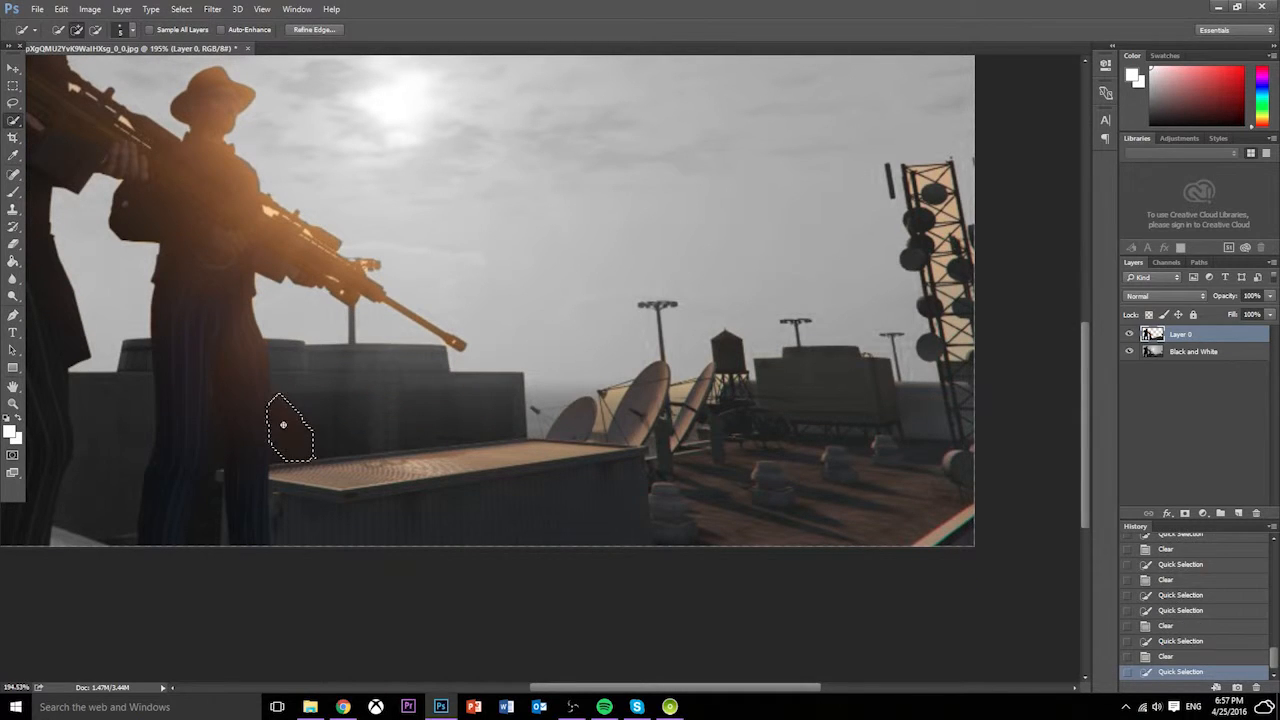
pyautogui.click(276, 432)
pyautogui.keyDown('alt'); pyautogui.click(262, 440); pyautogui.keyUp('alt')
pyautogui.keyDown('alt'); pyautogui.click(262, 456); pyautogui.keyUp('alt')
pyautogui.press('Delete')
# Step: Quick-select the metal rooftop box beside the second man's legs and delete it from Layer 0
pyautogui.scroll(-1, 276, 456)
pyautogui.click(224, 514)
pyautogui.click(280, 504)
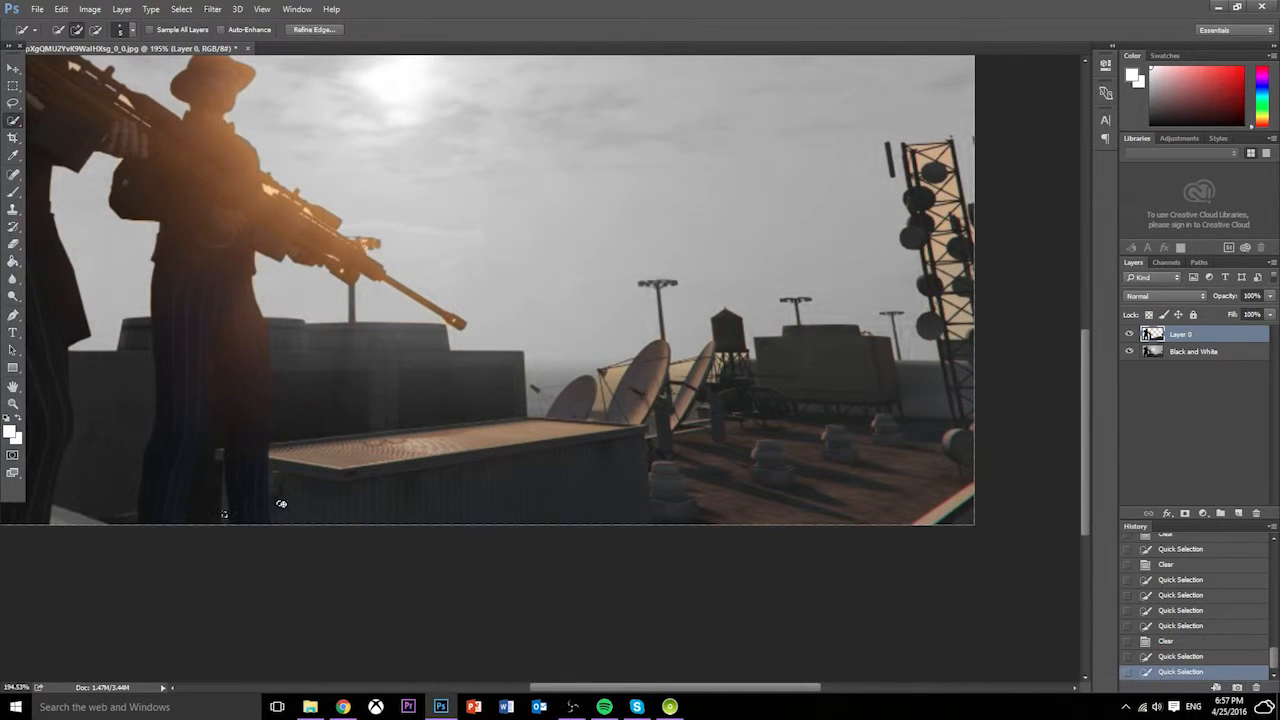
pyautogui.click(282, 501)
pyautogui.keyDown('alt'); pyautogui.click(221, 511); pyautogui.keyUp('alt')
pyautogui.click(293, 499)
pyautogui.moveTo(294, 497)
pyautogui.mouseDown()
pyautogui.moveTo(288, 451)
pyautogui.moveTo(377, 437)
pyautogui.moveTo(591, 439)
pyautogui.mouseUp()
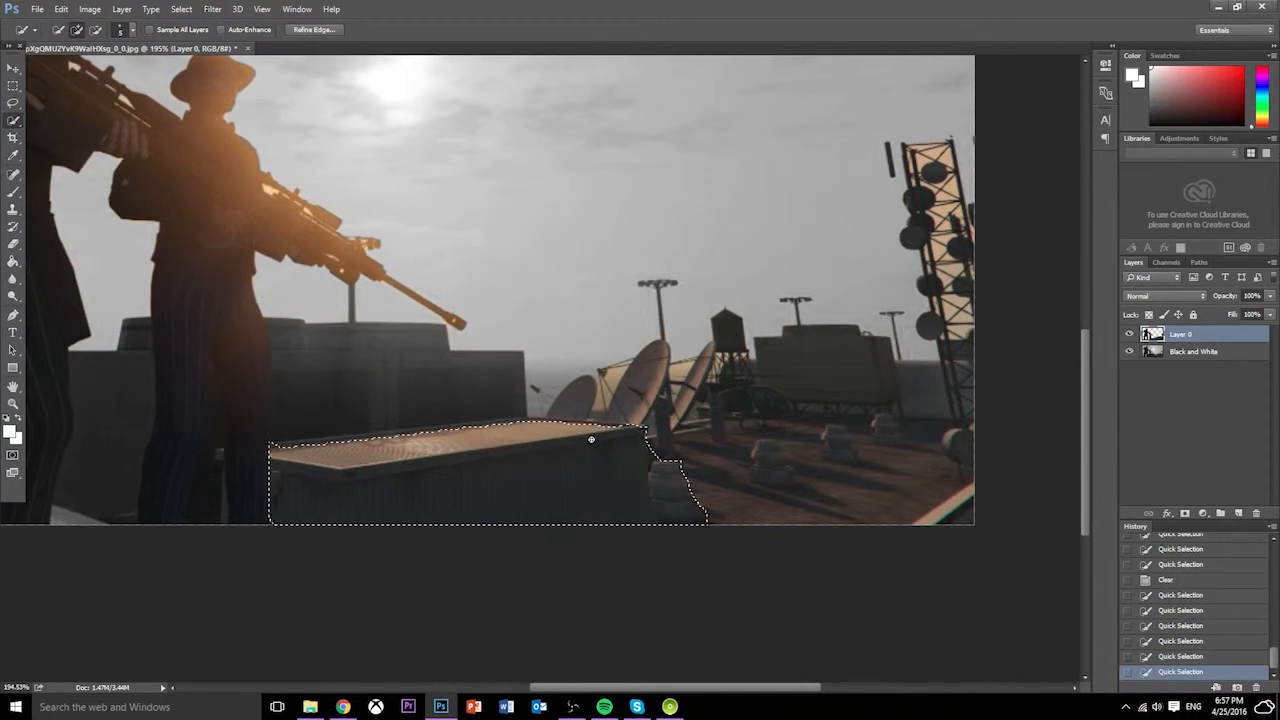
pyautogui.press('Delete')
# Step: Erase the coloured rooftop, satellite dishes and antenna tower from Layer 0 with an enlarged Eraser, clearing the active selection
pyautogui.scroll(2, 605, 455)
pyautogui.click(13, 244)
pyautogui.click(67, 30)
pyautogui.click(112, 71)
pyautogui.moveTo(595, 495)
pyautogui.mouseDown()
pyautogui.moveTo(611, 444)
pyautogui.moveTo(787, 489)
pyautogui.mouseUp()
pyautogui.click(787, 489)
pyautogui.click(13, 86)
pyautogui.rightClick(441, 295)
pyautogui.click(472, 304)
pyautogui.click(13, 244)
pyautogui.moveTo(628, 446); pyautogui.dragTo(567, 616)
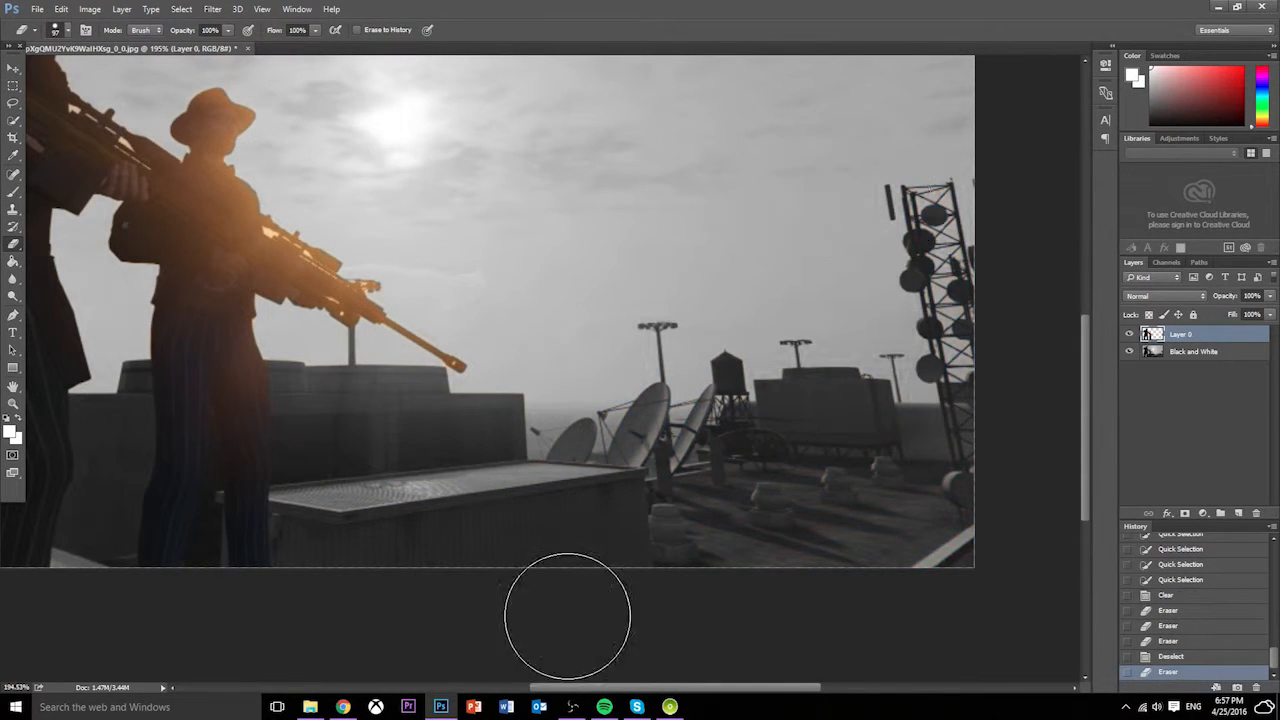
# Step: Toggle the visibility of the "Black and White" layer to check Layer 0's cutout for leftover background, leaving it hidden
pyautogui.scroll(-4, 567, 616)
pyautogui.press('z')
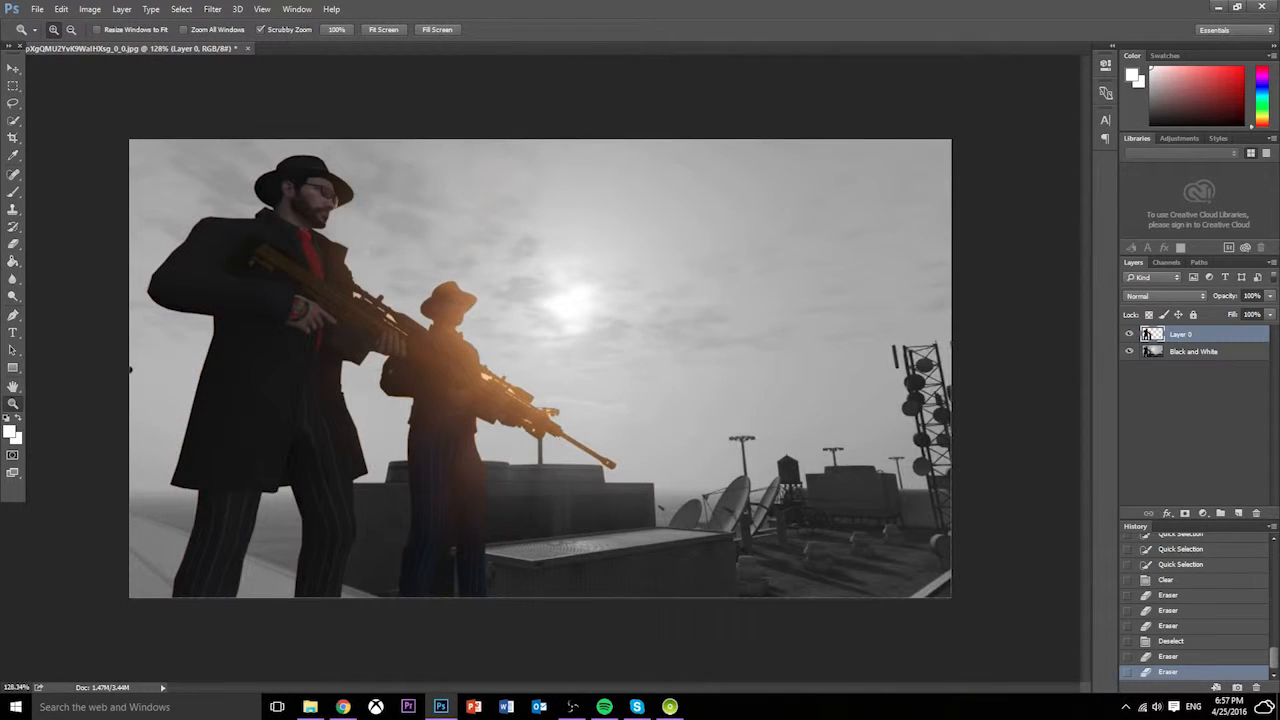
pyautogui.press('v')
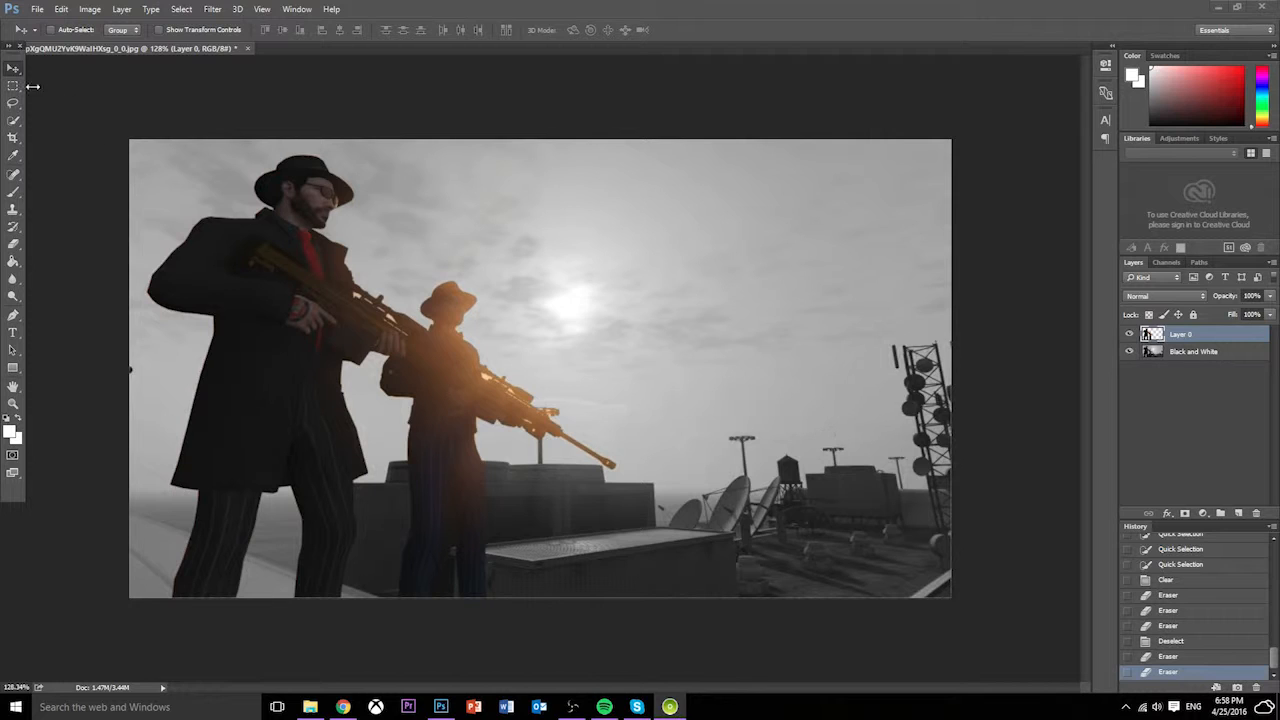
pyautogui.click(1079, 388)
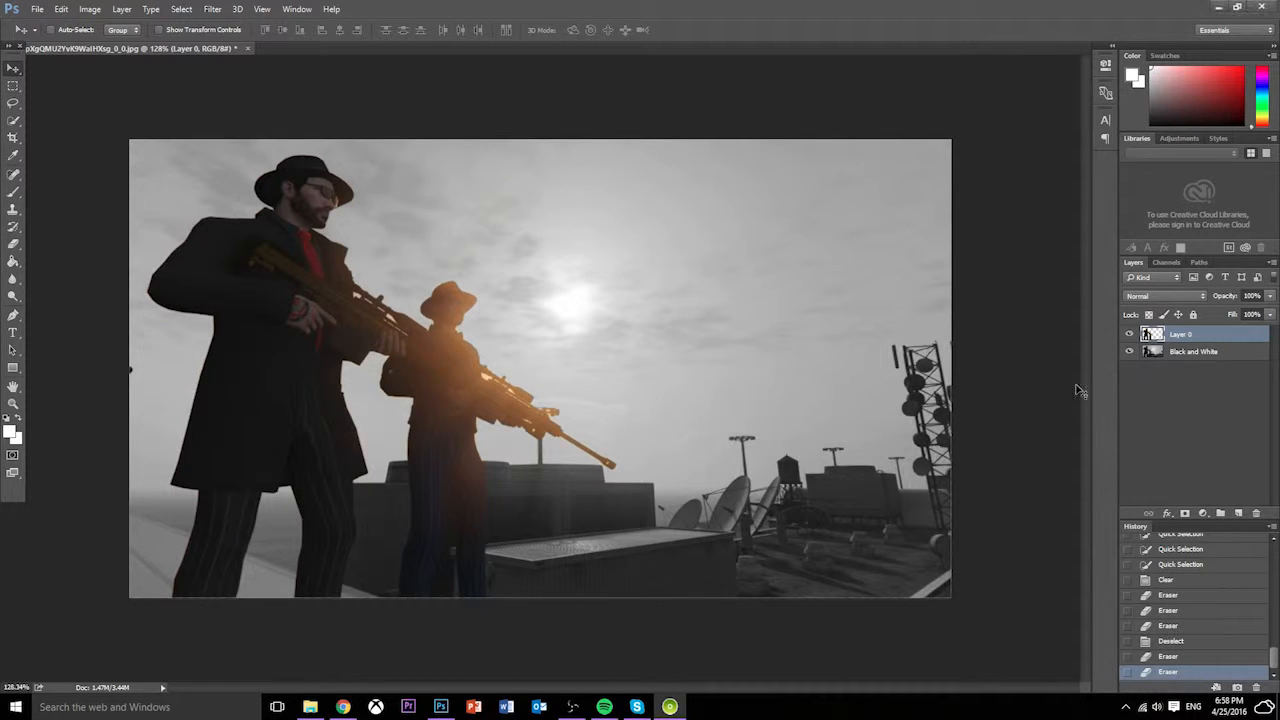
pyautogui.click(1129, 352)
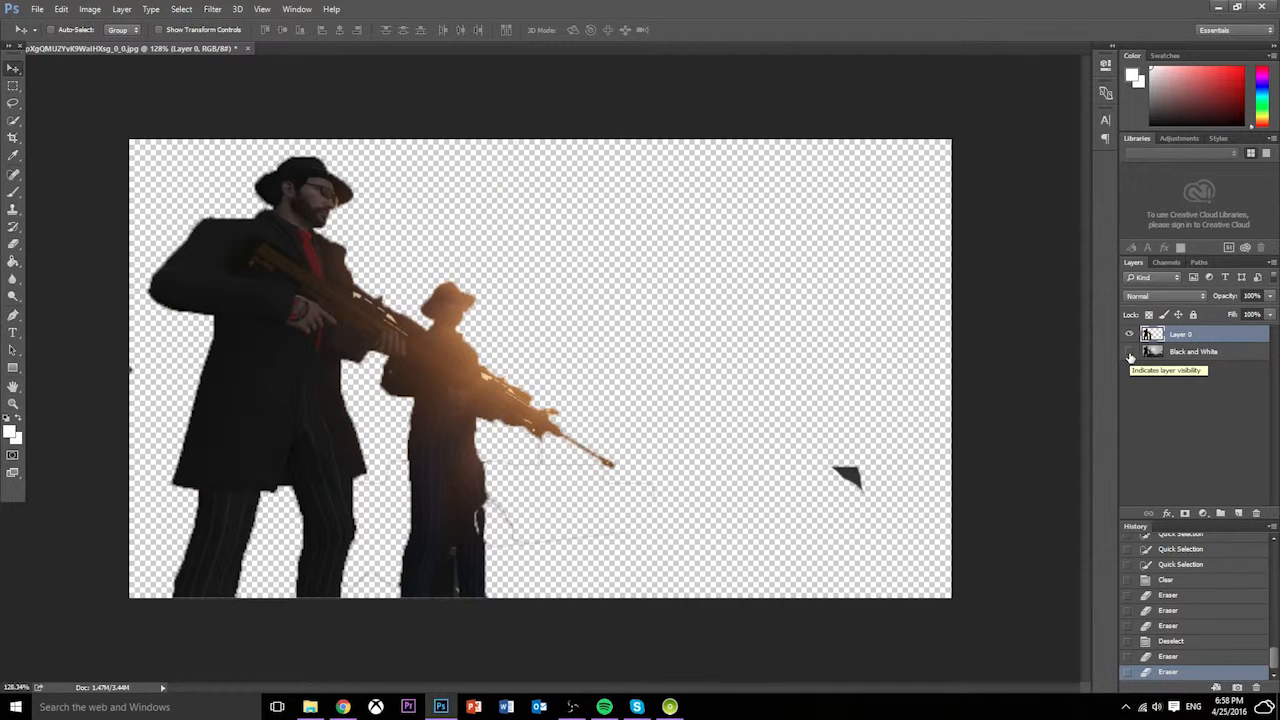
pyautogui.click(1129, 352)
pyautogui.click(1129, 352)
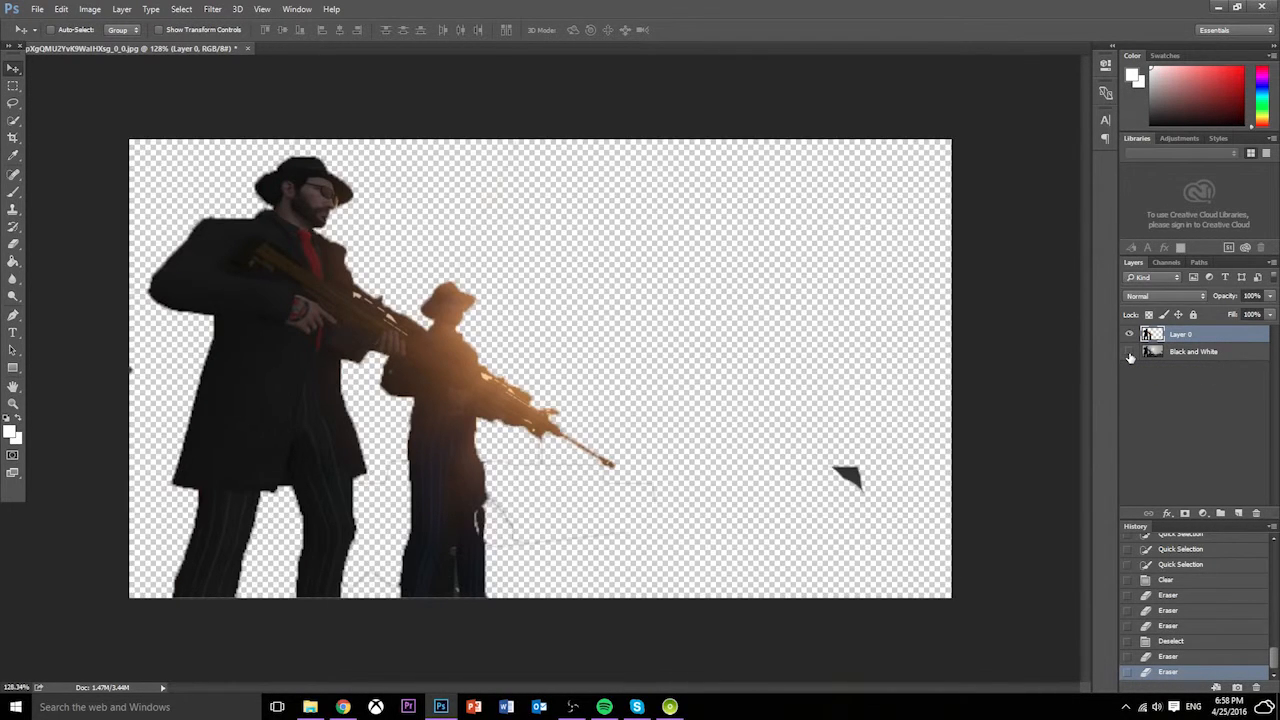
pyautogui.click(1129, 352)
pyautogui.click(1129, 352)
pyautogui.click(1129, 352)
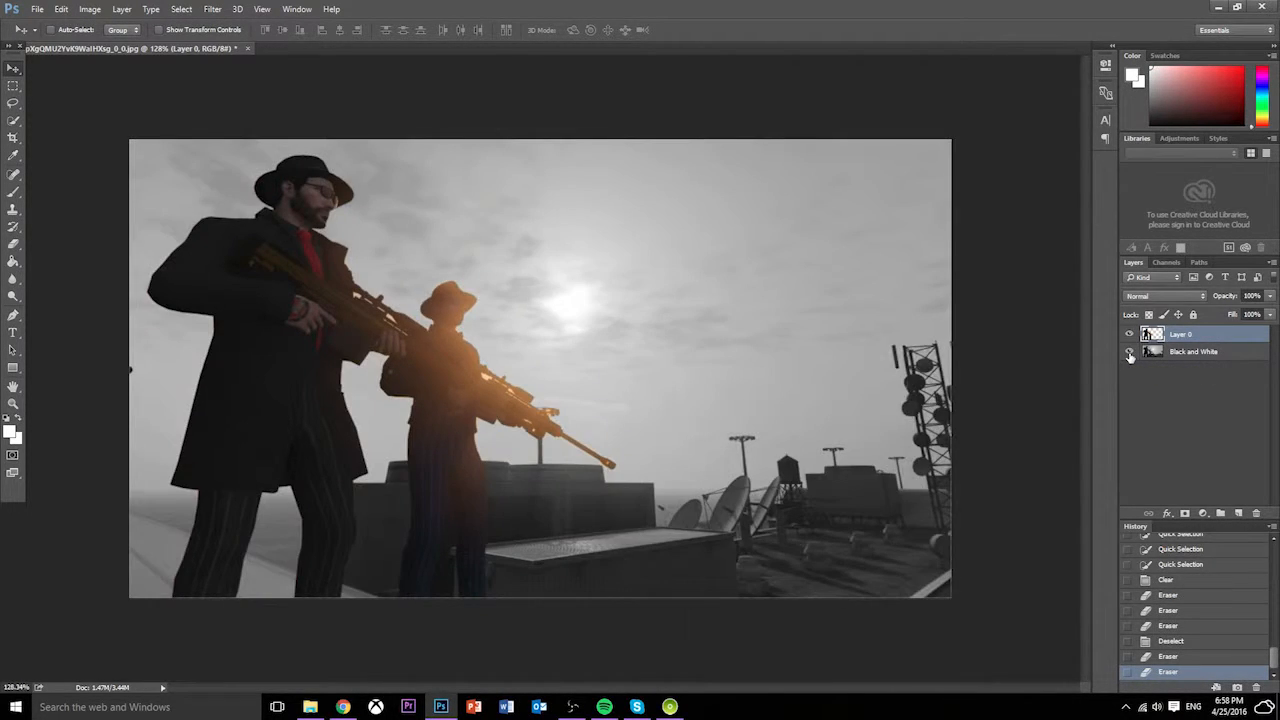
pyautogui.click(1129, 352)
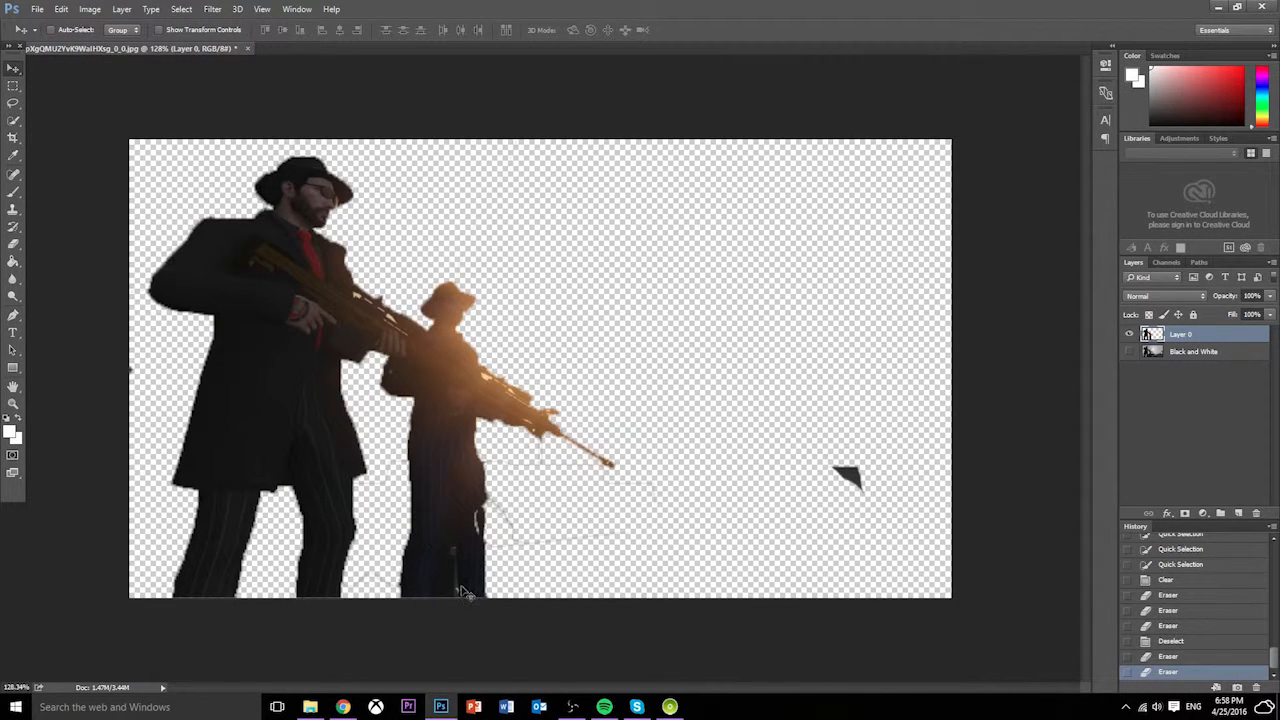
pyautogui.click(1130, 352)
pyautogui.click(1130, 352)
# Step: Erase the stray lines, dark fragment and edge speck around the men on Layer 0, and show the "Black and White" layer again
pyautogui.click(13, 243)
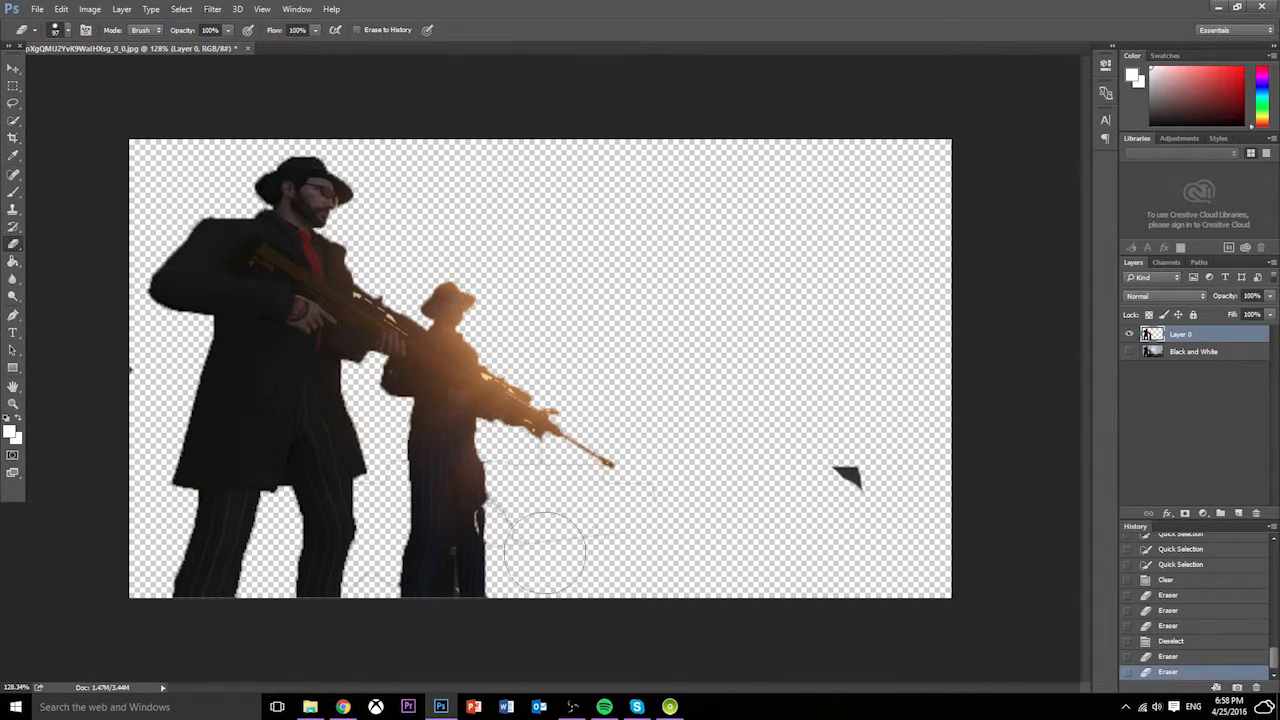
pyautogui.moveTo(646, 537)
pyautogui.mouseDown()
pyautogui.moveTo(634, 509)
pyautogui.moveTo(622, 516)
pyautogui.mouseUp()
pyautogui.moveTo(470, 530)
pyautogui.mouseDown()
pyautogui.moveTo(564, 526)
pyautogui.moveTo(530, 504)
pyautogui.moveTo(525, 485)
pyautogui.moveTo(563, 497)
pyautogui.mouseUp()
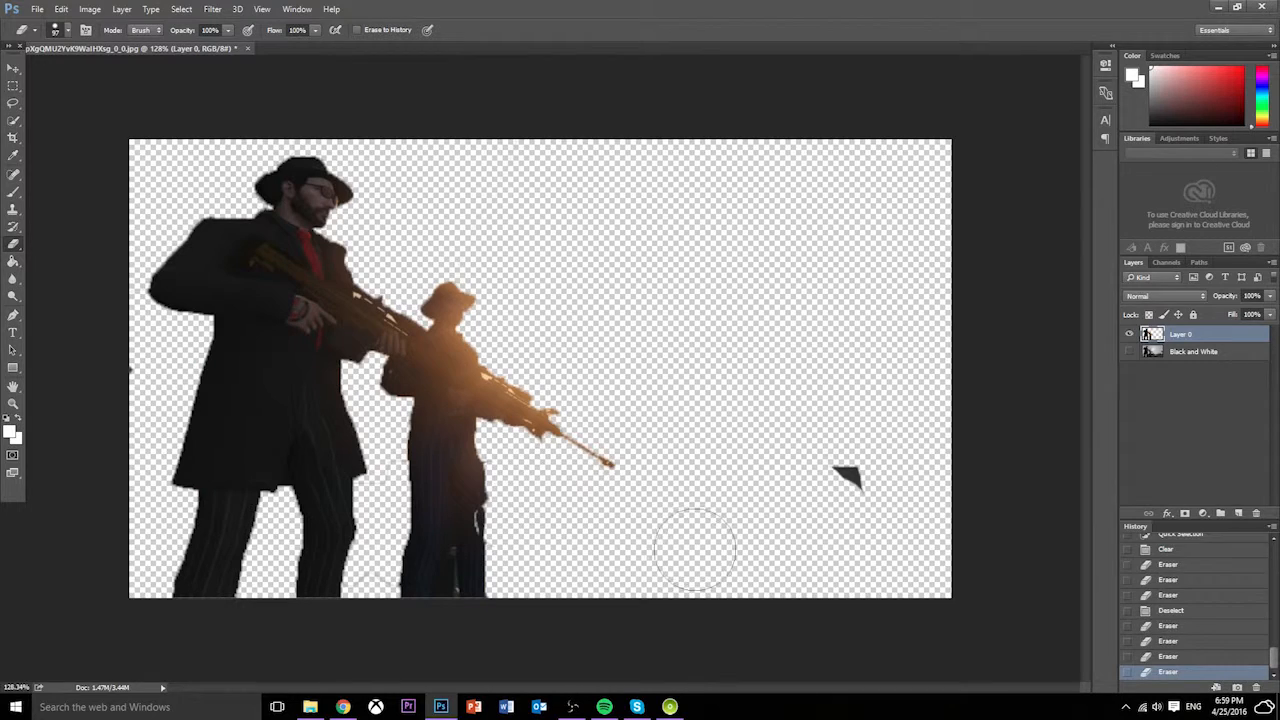
pyautogui.click(870, 452)
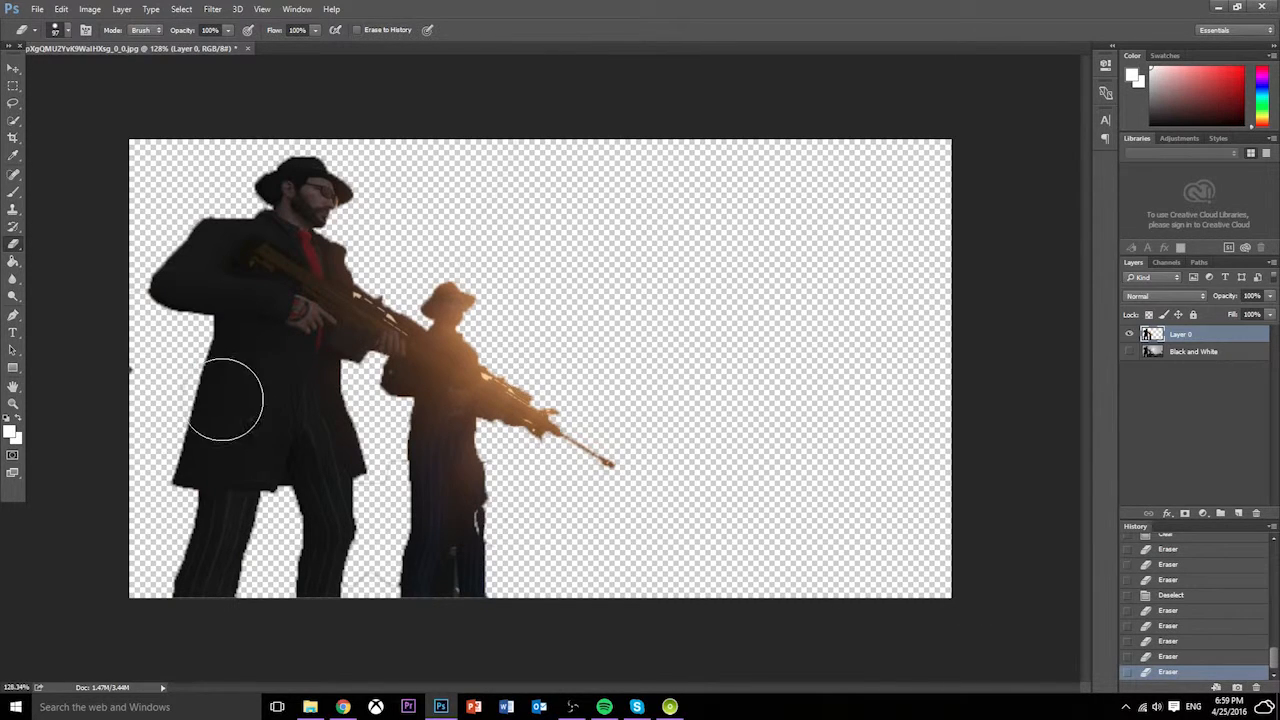
pyautogui.click(118, 376)
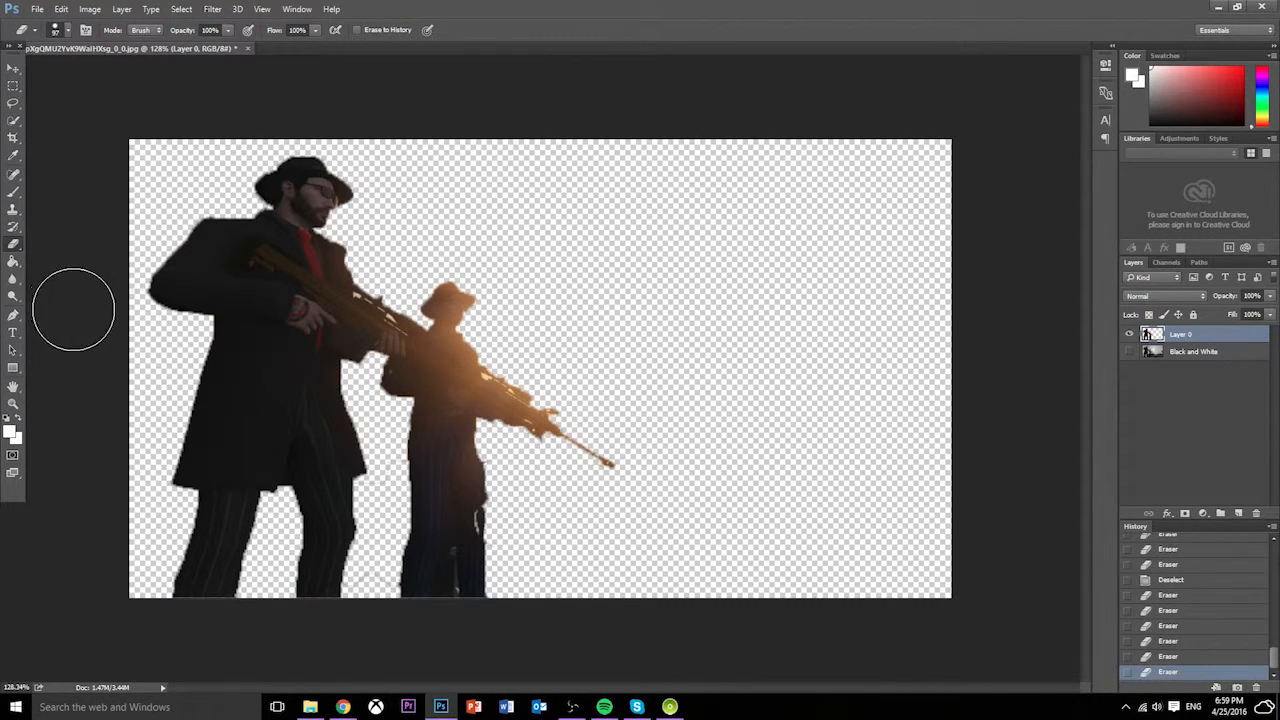
pyautogui.click(13, 68)
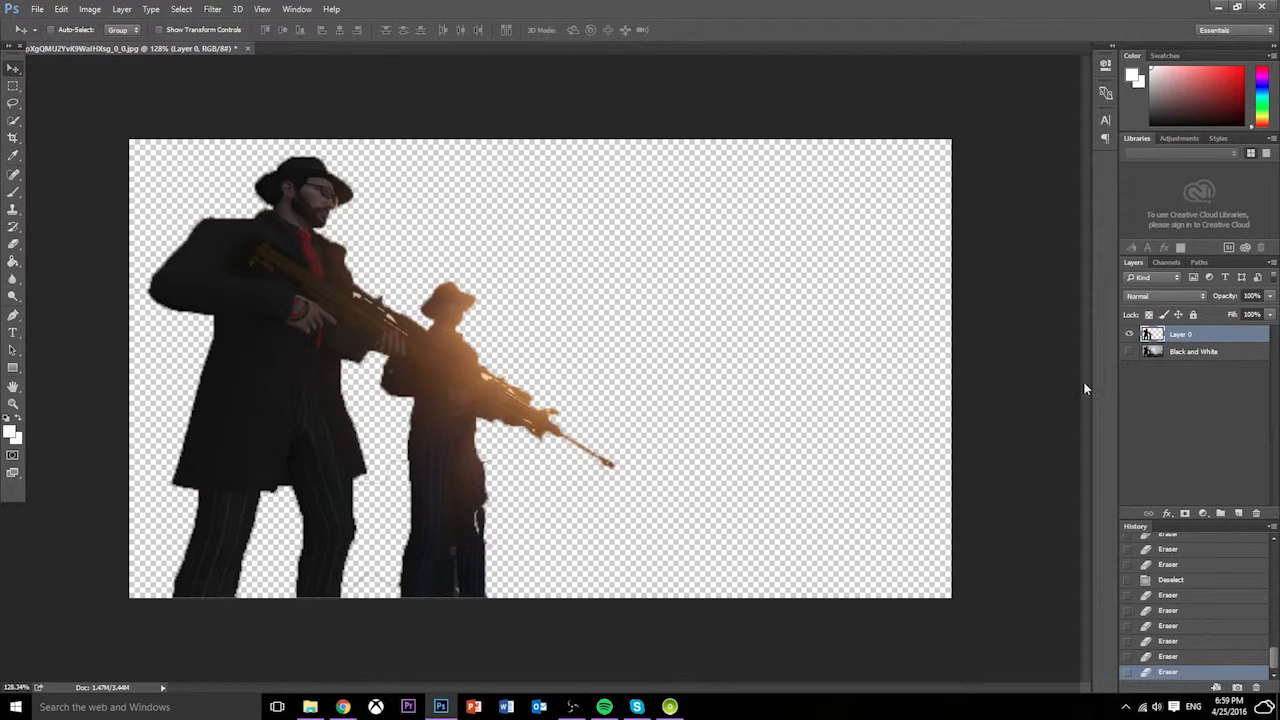
pyautogui.click(1129, 350)
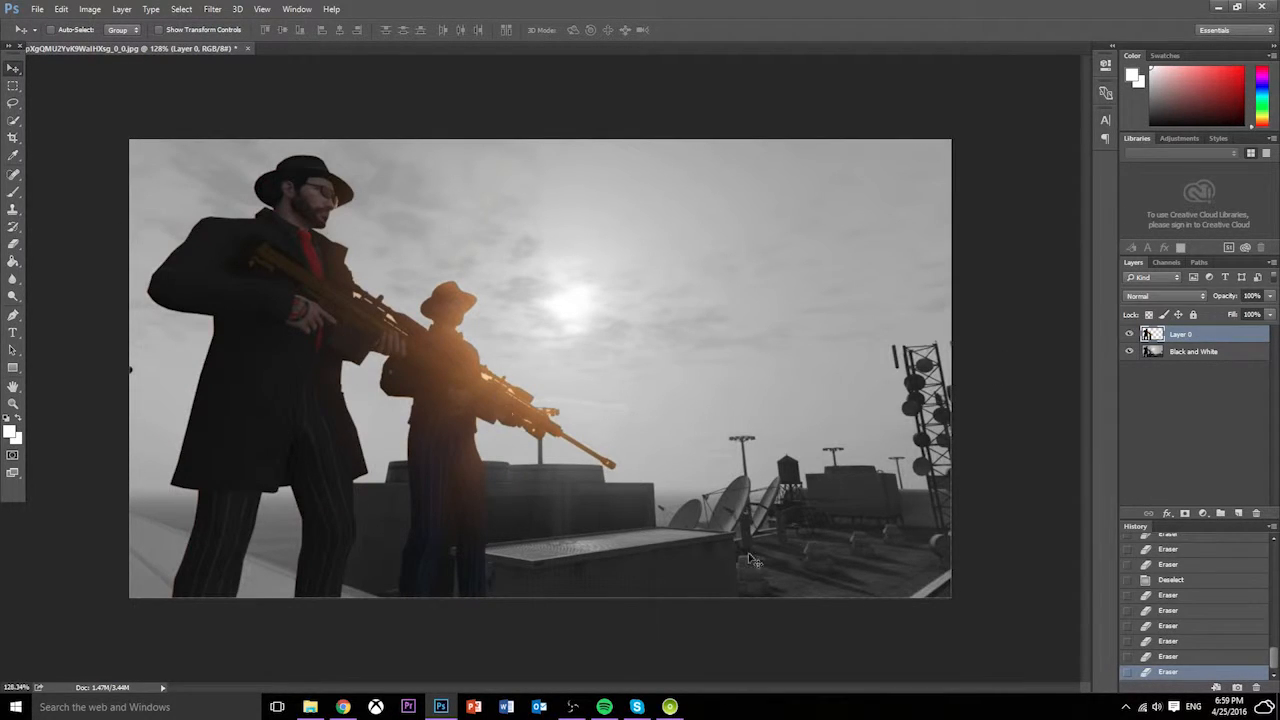
pyautogui.click(12, 334)
pyautogui.click(546, 240)
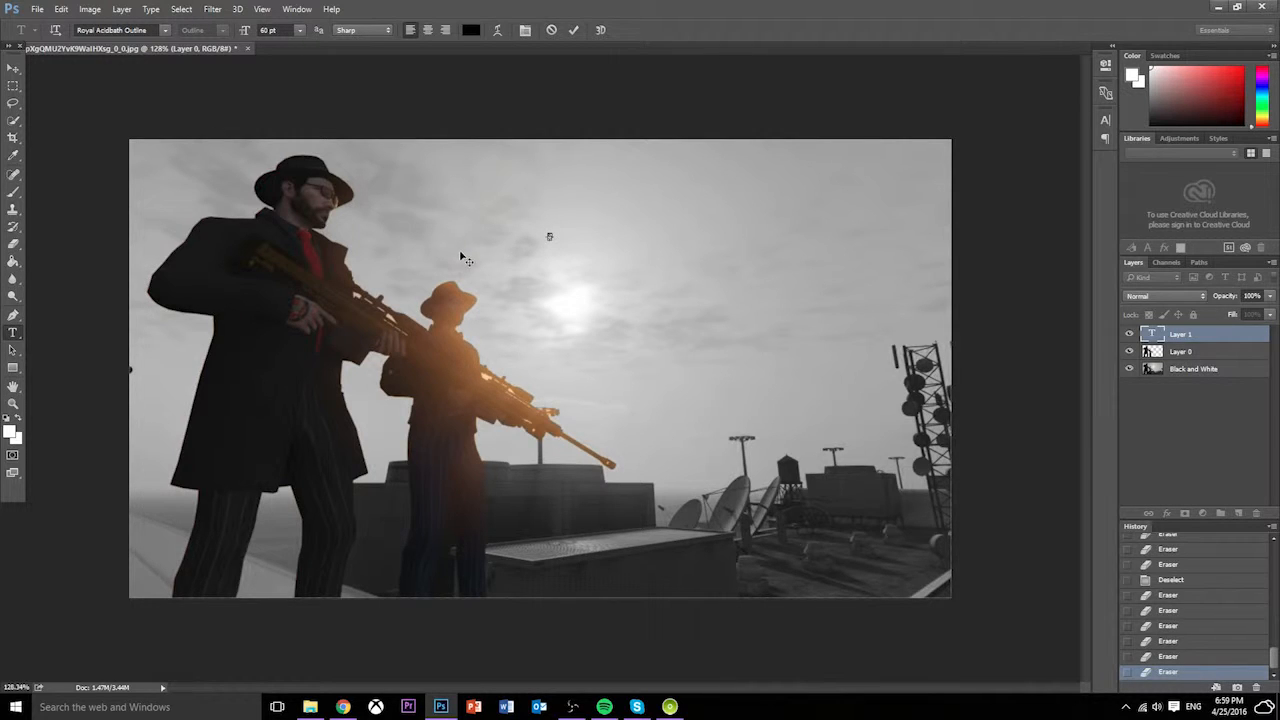
pyautogui.click(1203, 342)
pyautogui.press('Delete')
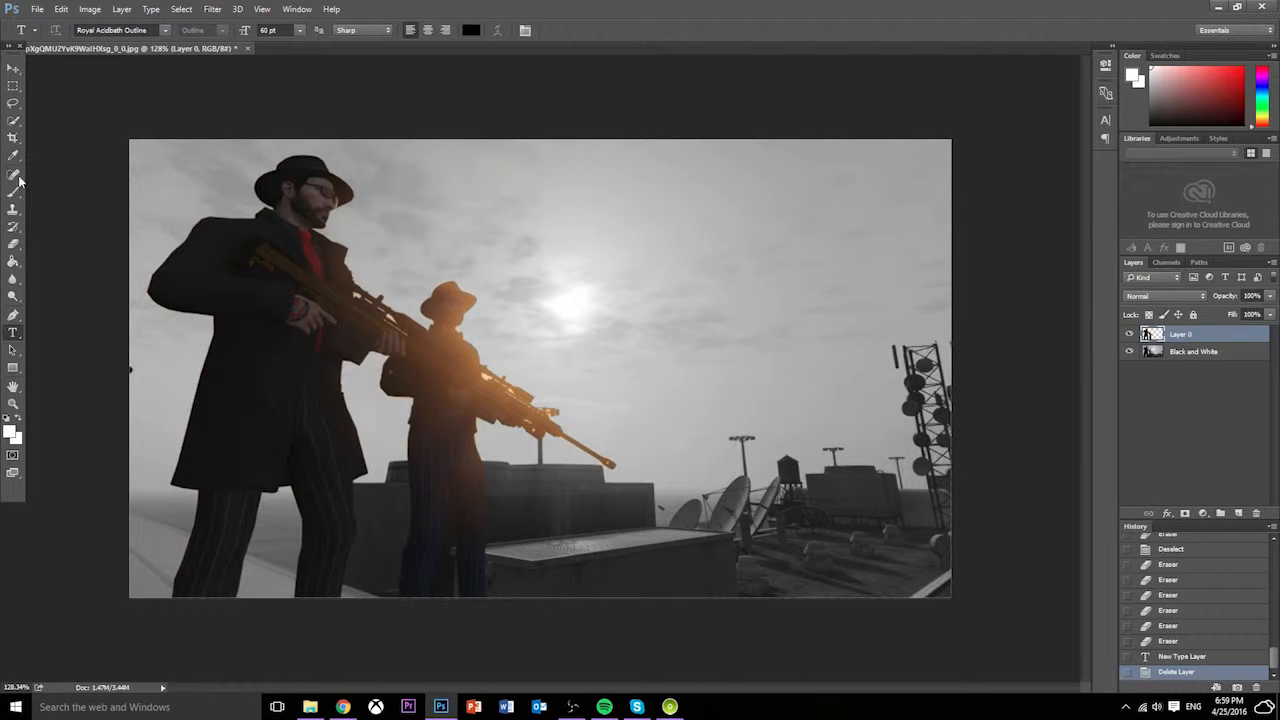
# Step: Add the text "Tutorial" in the sky near the image's upper edge and move it toward the upper-right corner
pyautogui.click(575, 202)
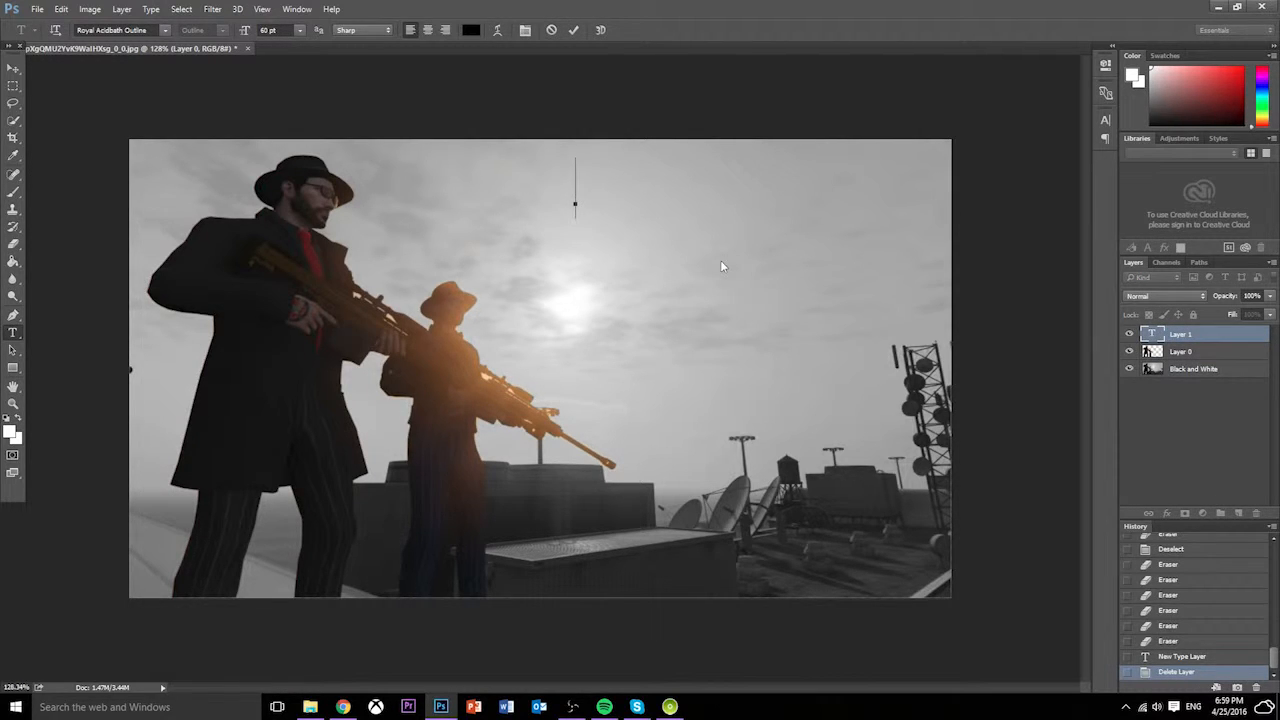
pyautogui.write('Tu')
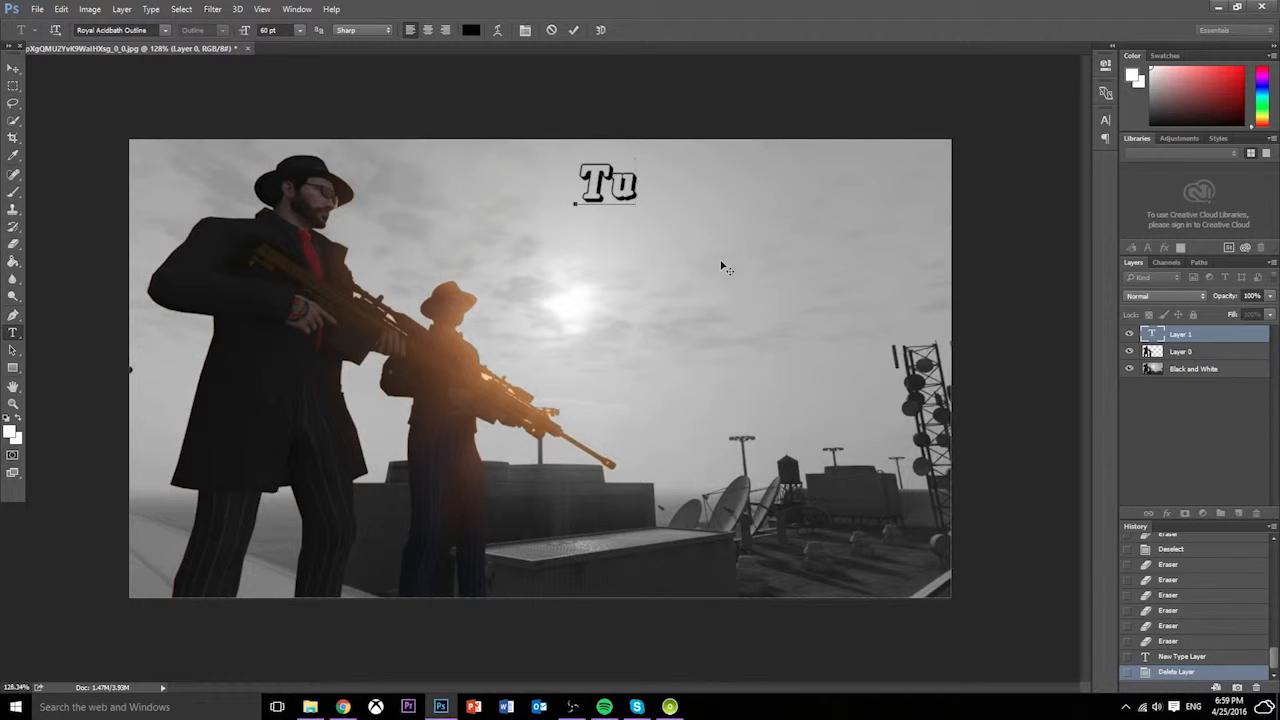
pyautogui.write('torial')
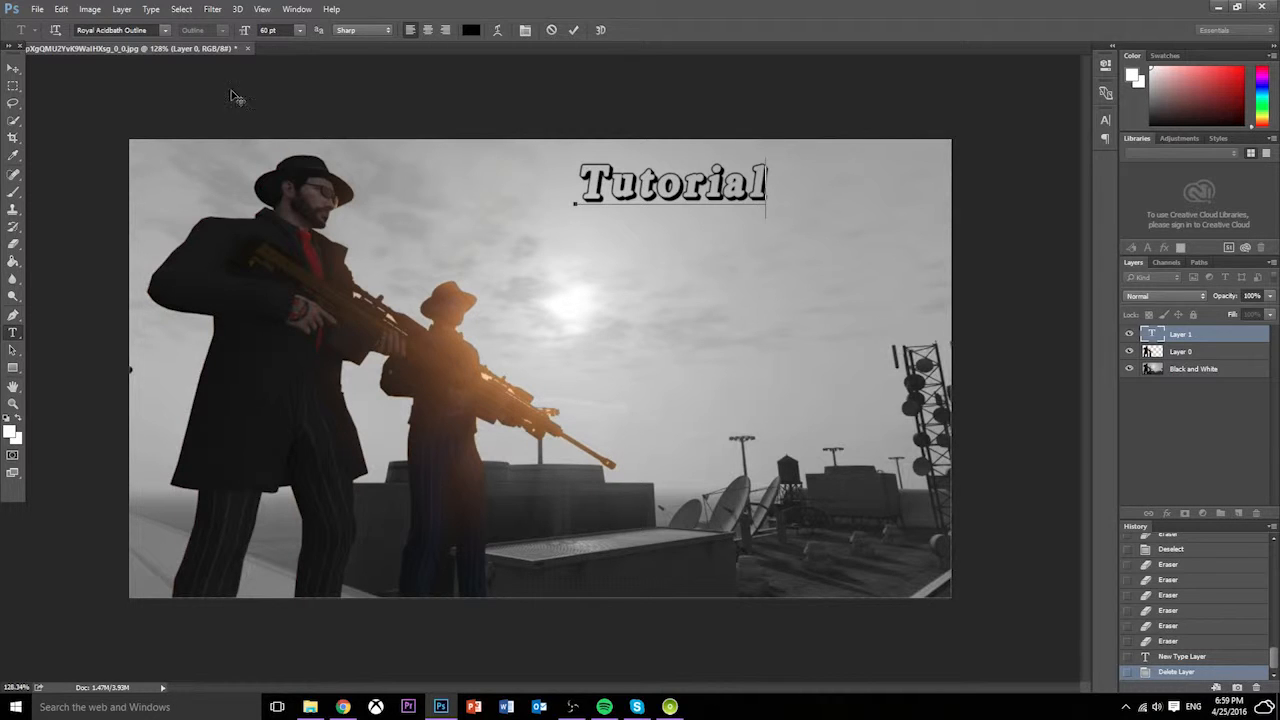
pyautogui.click(14, 67)
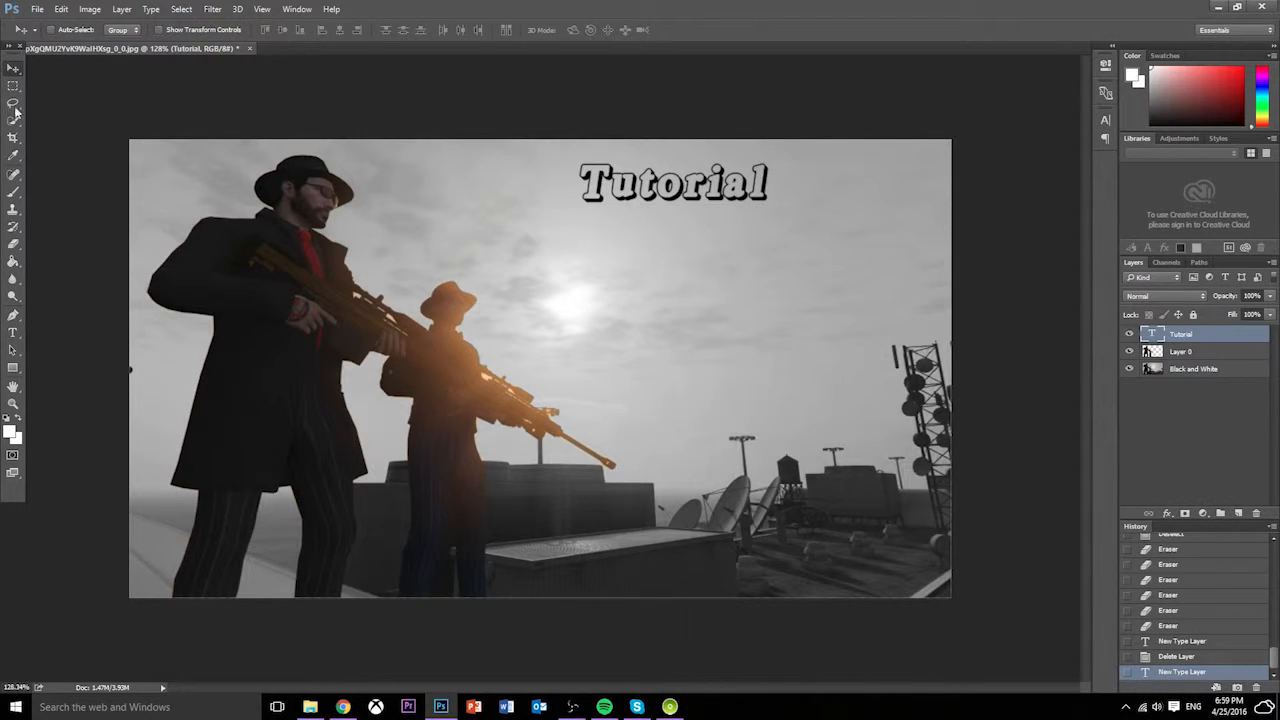
pyautogui.moveTo(656, 197); pyautogui.dragTo(815, 180)
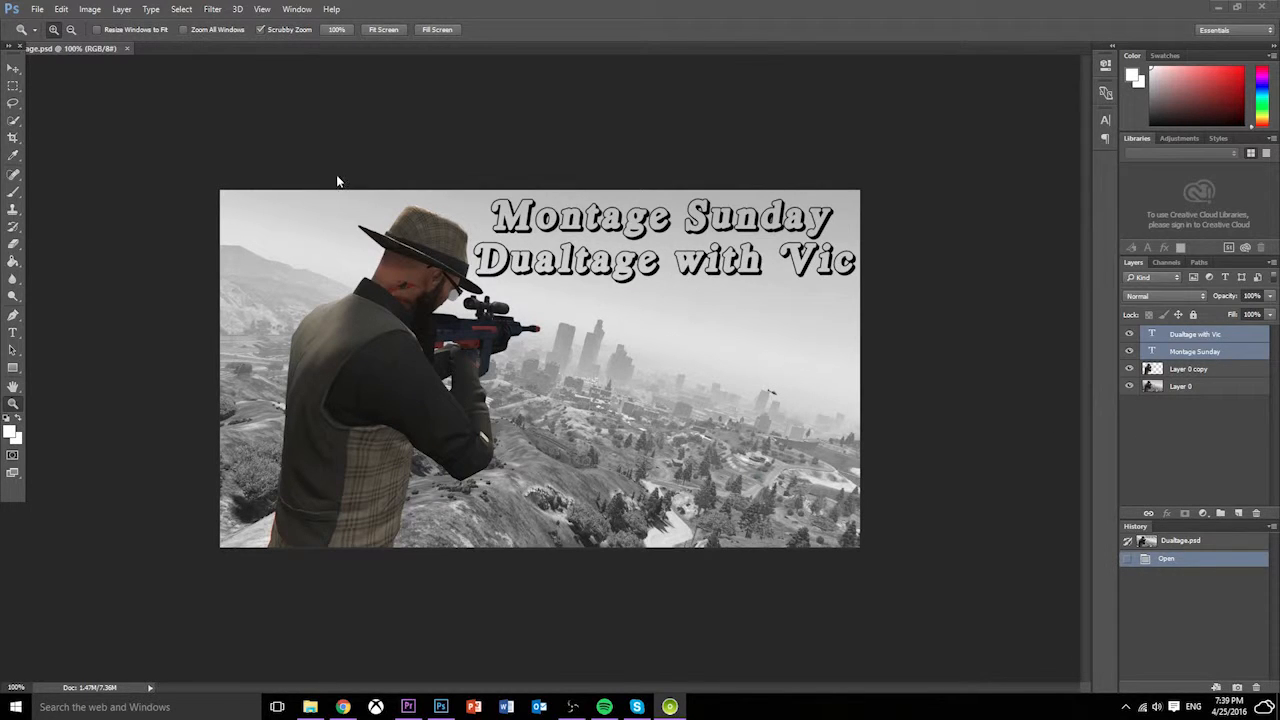
pyautogui.click(40, 8)
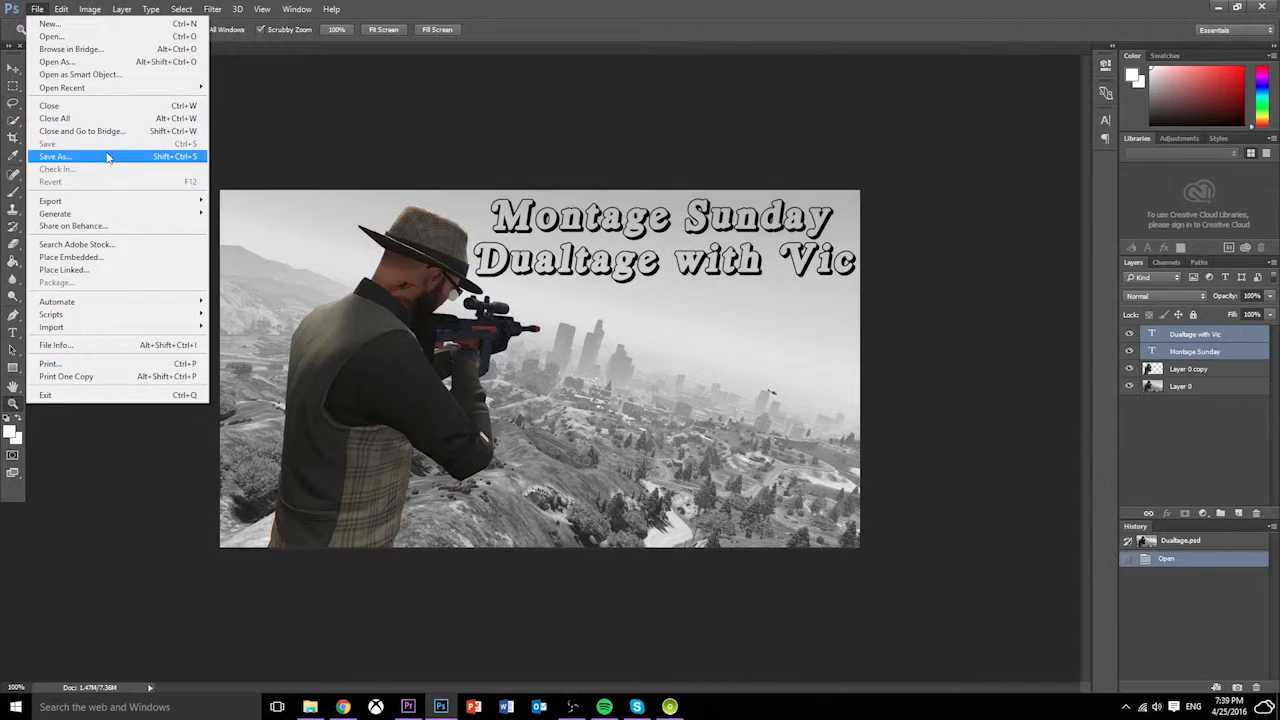
pyautogui.click(500, 304)
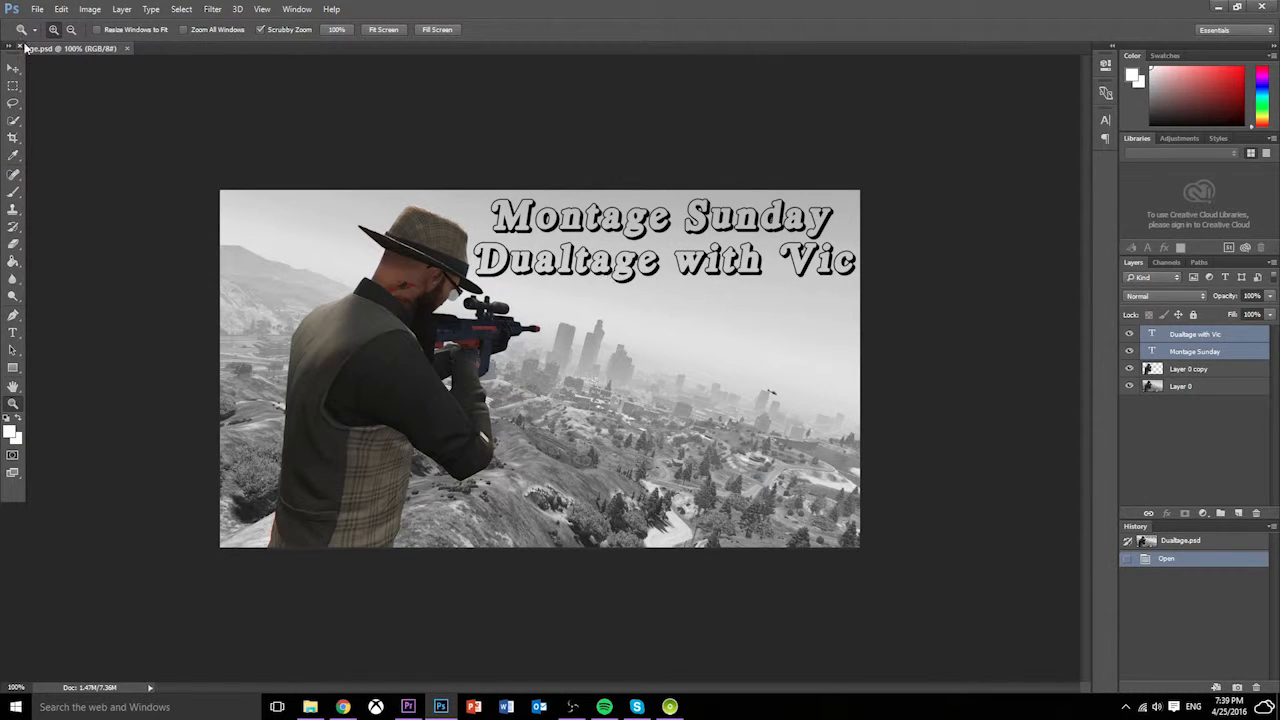
# Step: Save the Dualtage document as a JPEG in the Thumbnails folder, replacing the existing Dualtage.jpg, at quality 12 (Maximum) with Baseline ("Standard") format
pyautogui.click(36, 9)
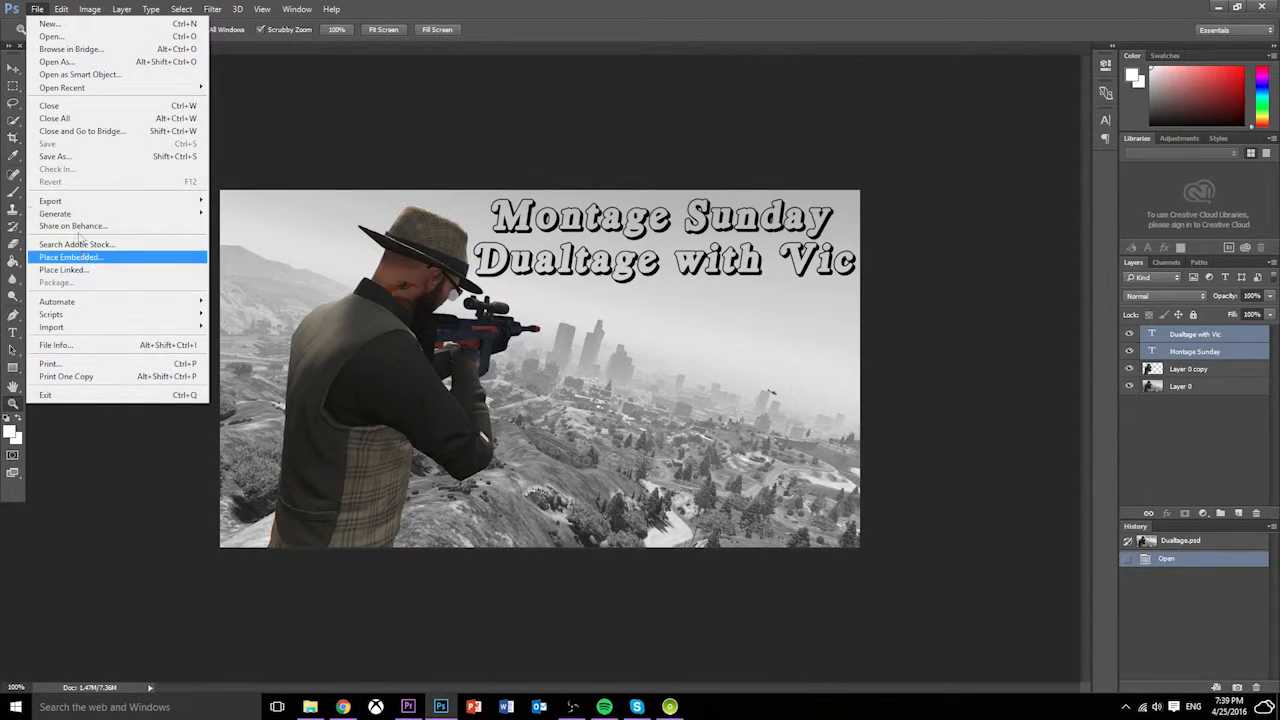
pyautogui.click(115, 157)
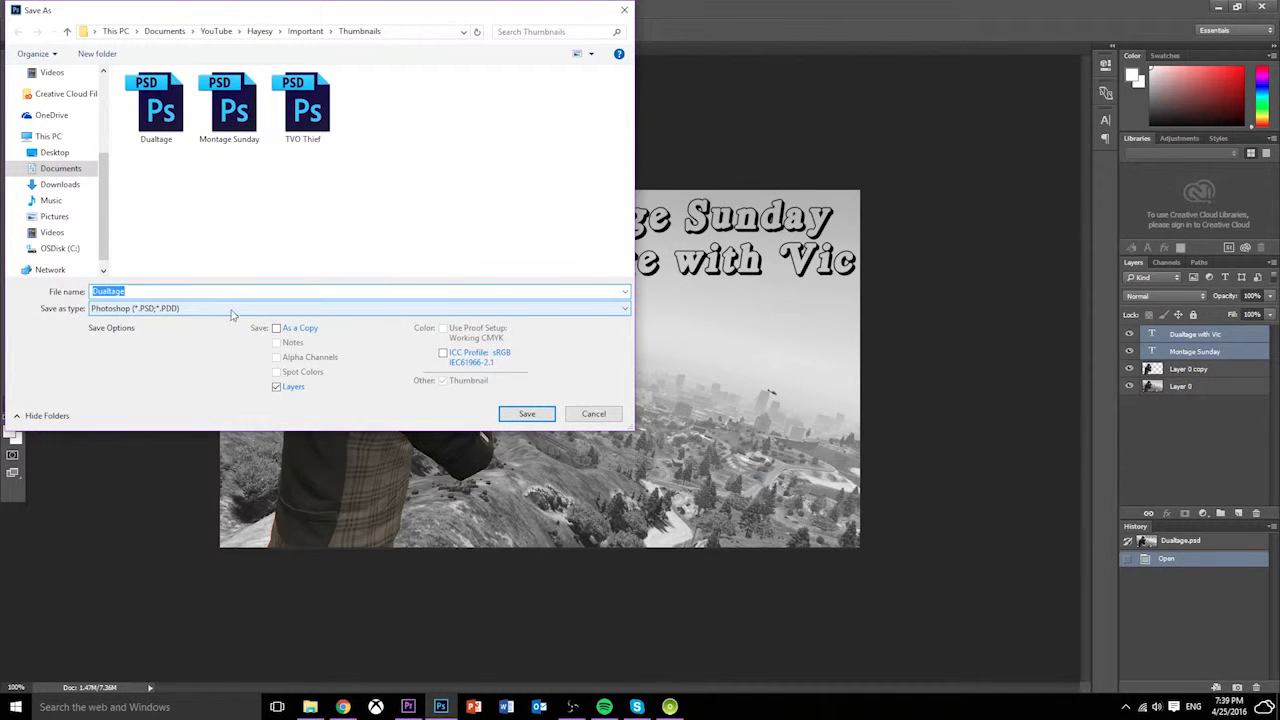
pyautogui.click(231, 314)
pyautogui.click(214, 417)
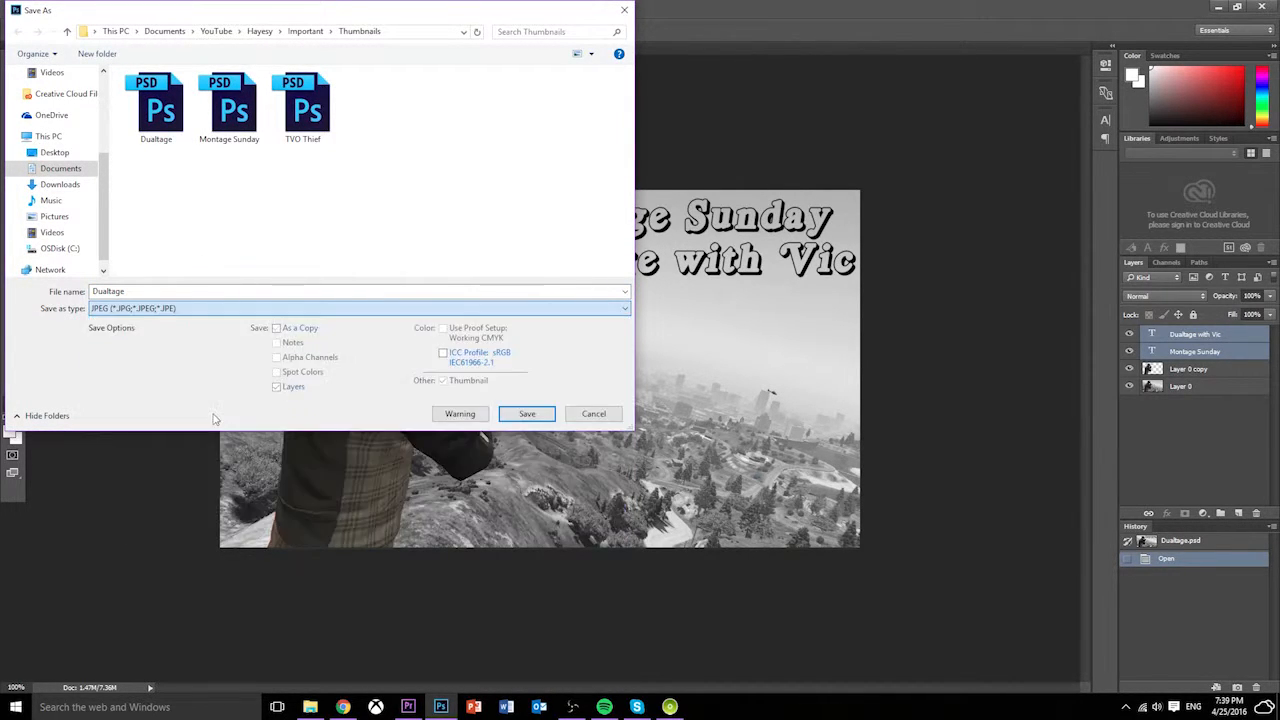
pyautogui.click(550, 414)
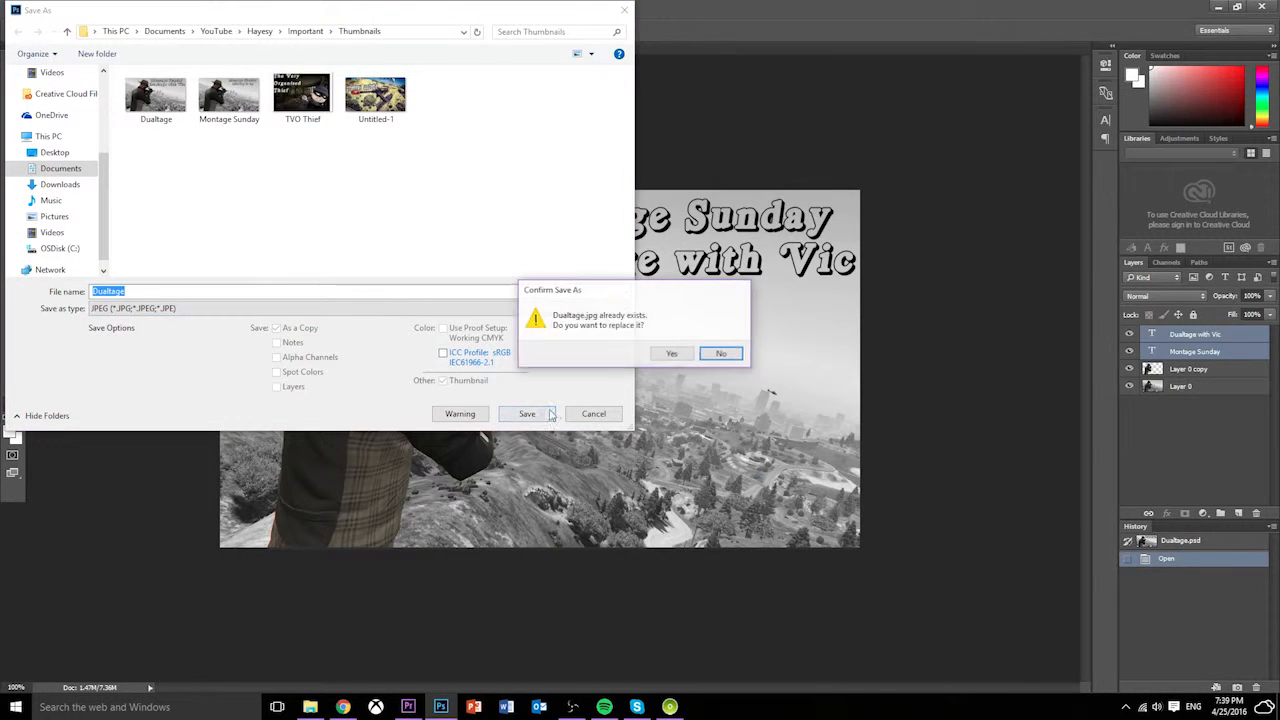
pyautogui.click(672, 354)
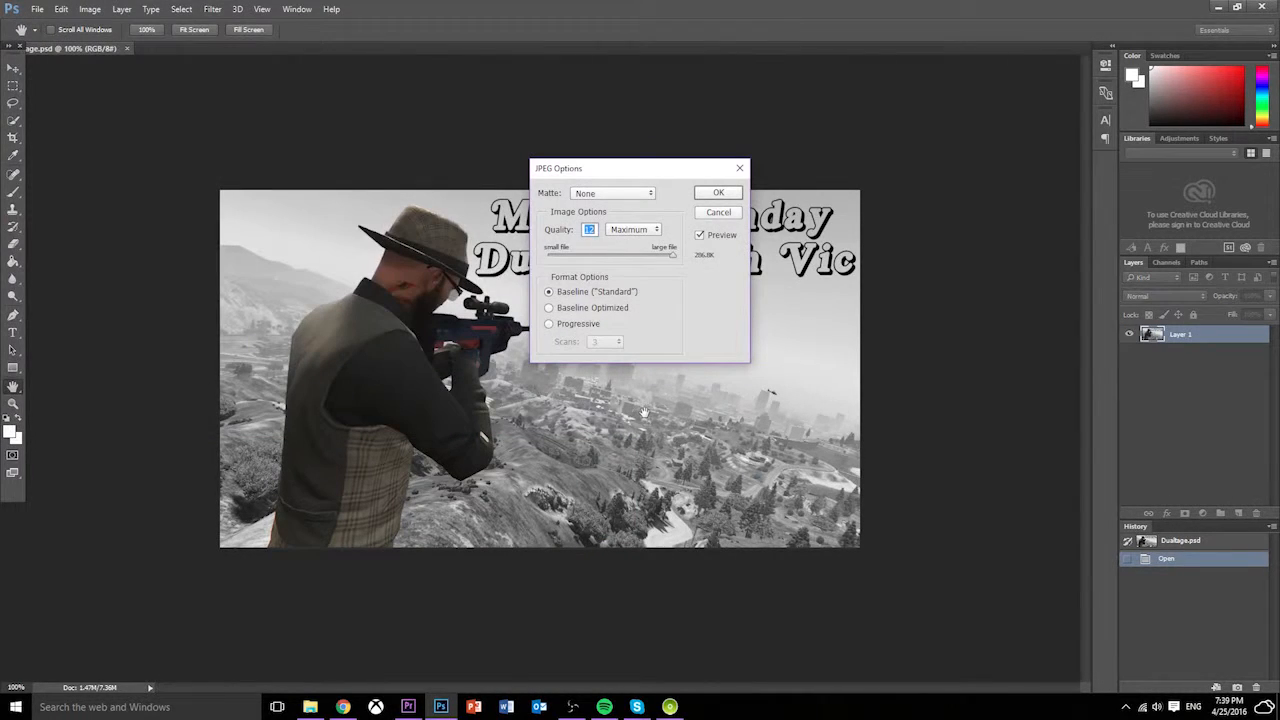
pyautogui.click(718, 192)
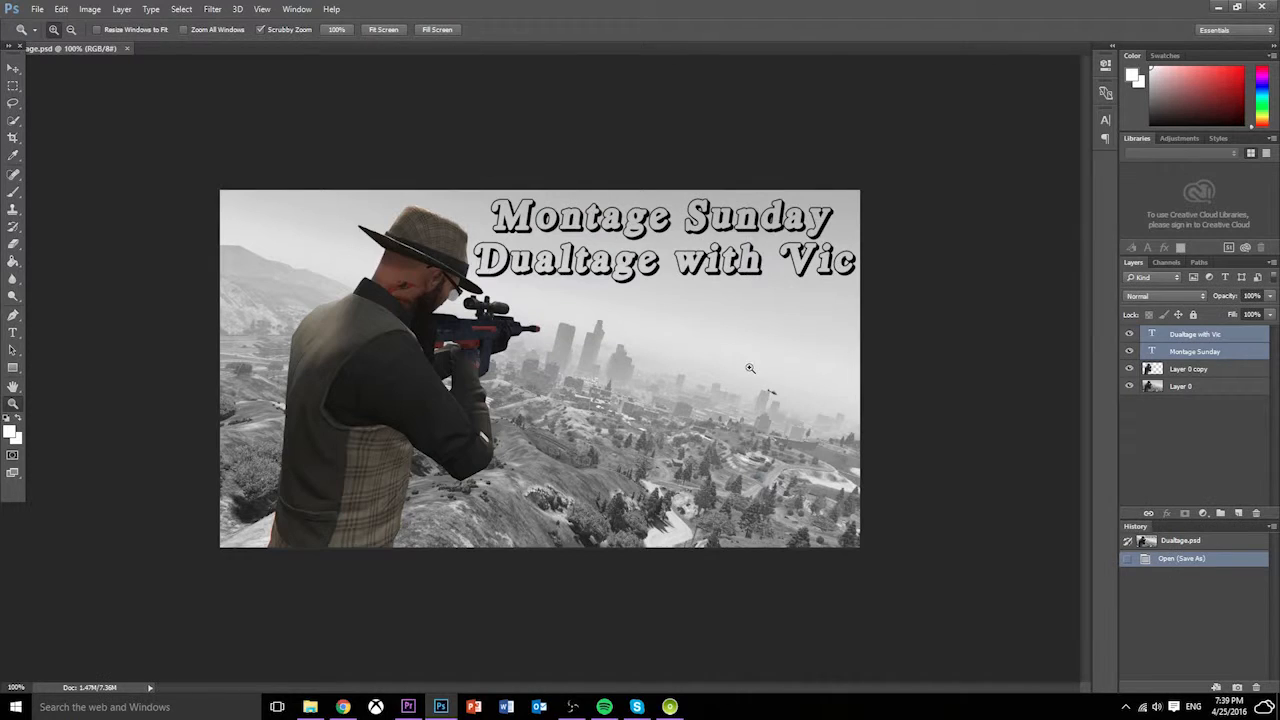